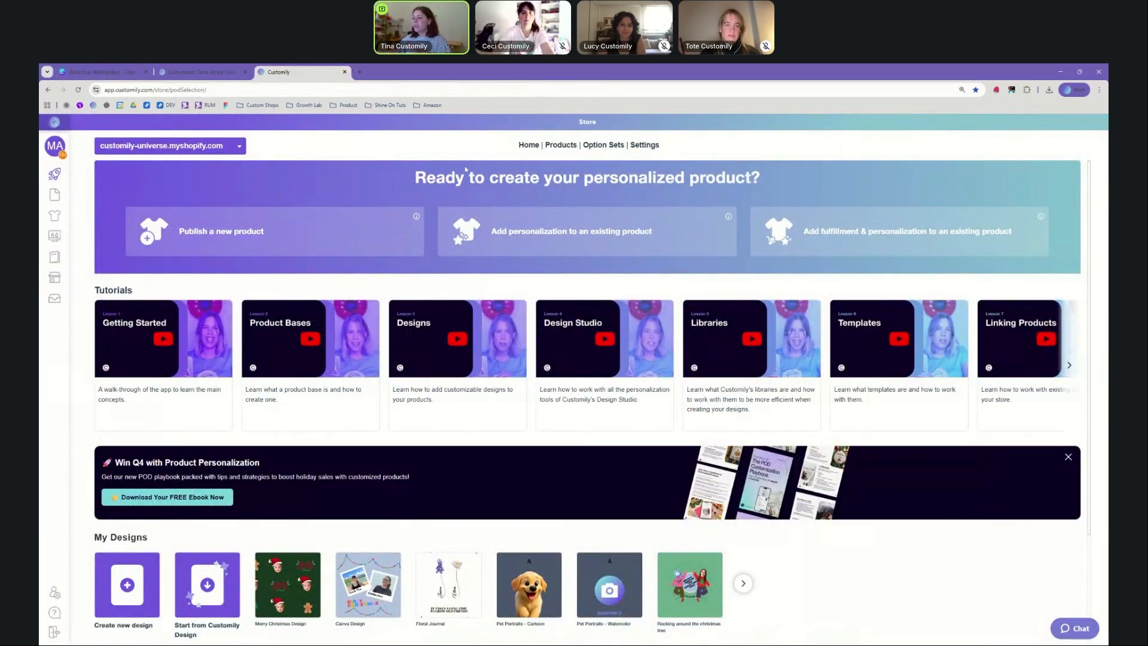
Step: Start a design from the Customily design library by searching for "christmas" and choosing the My first christmas wreath design
scroll(256, 444, "down", 1)
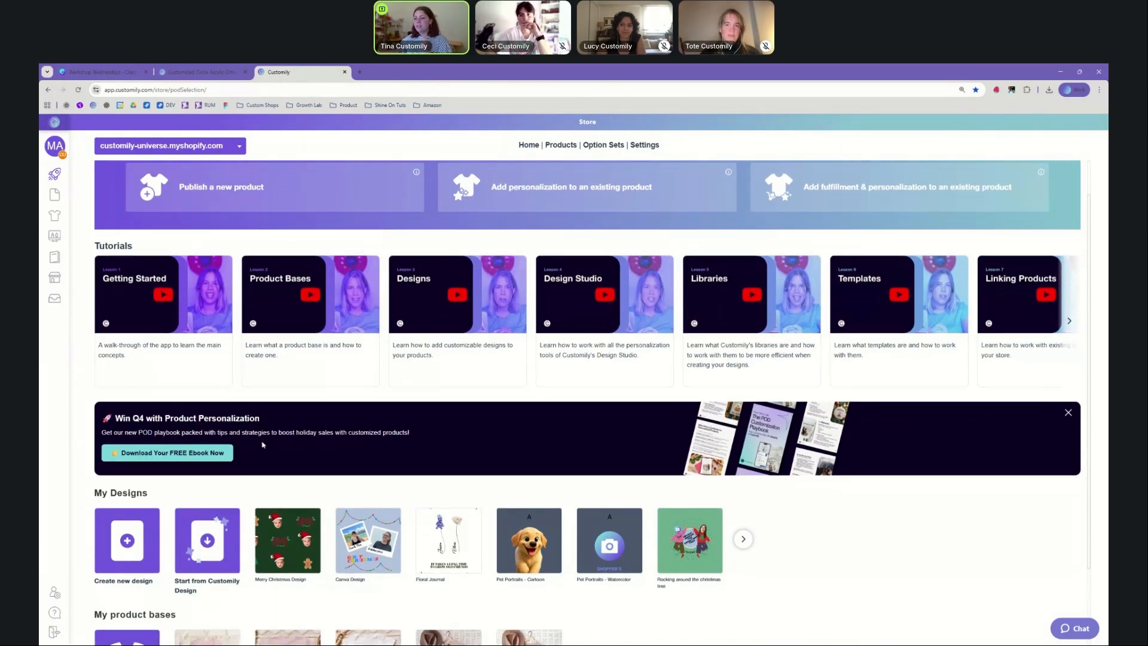
scroll(226, 448, "down", 2)
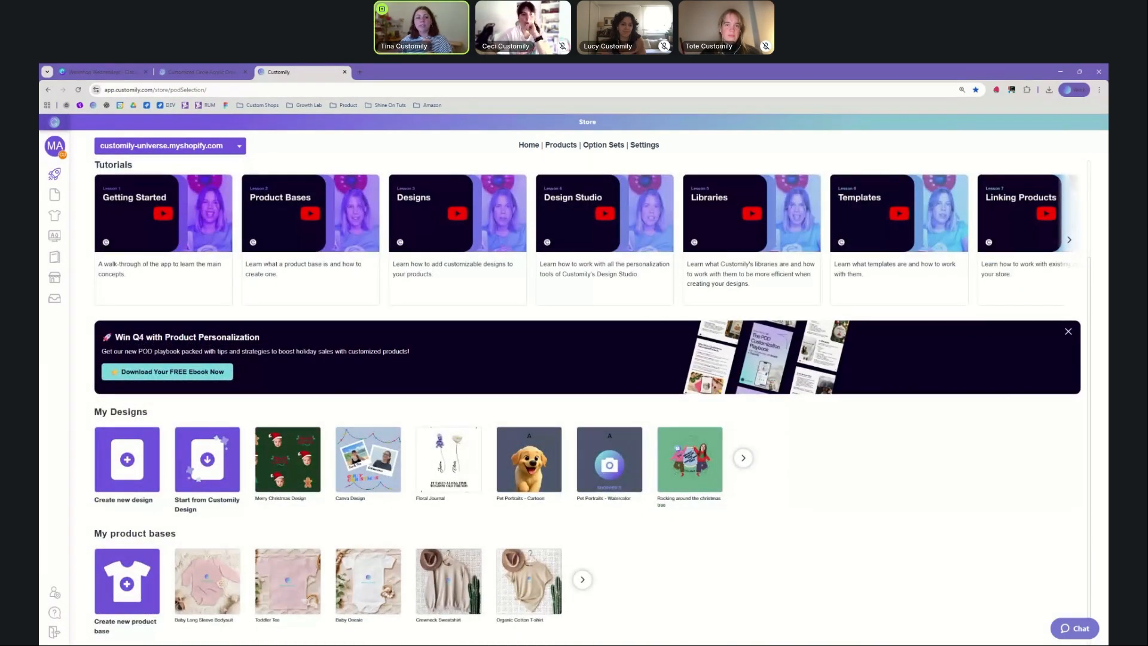
left_click(198, 476)
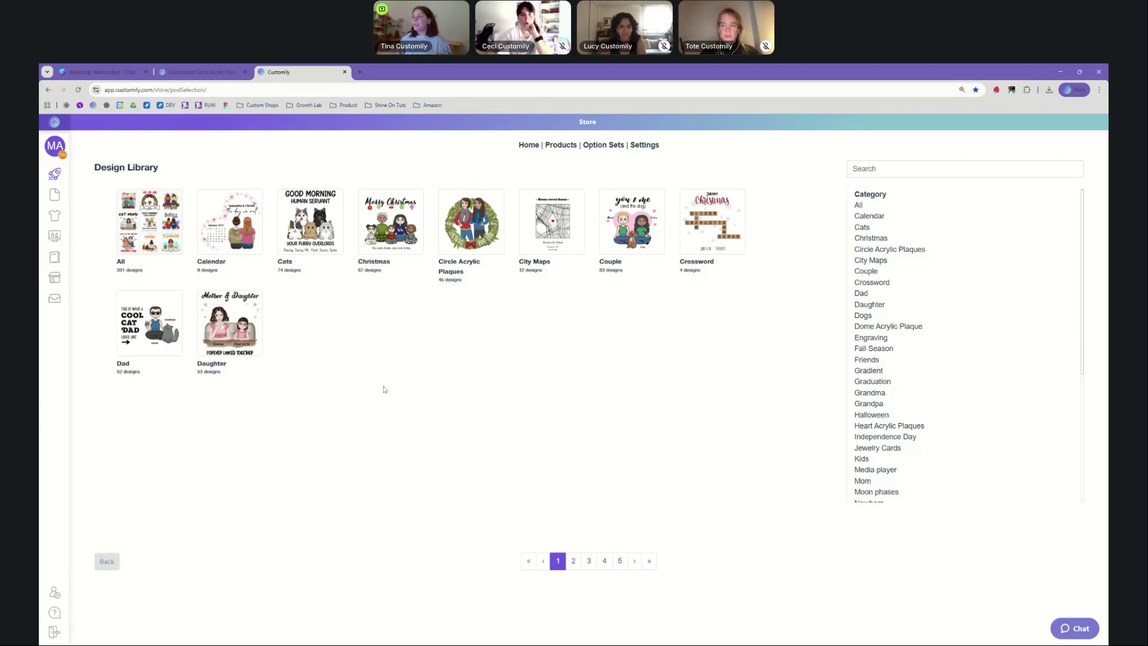
left_click(861, 168)
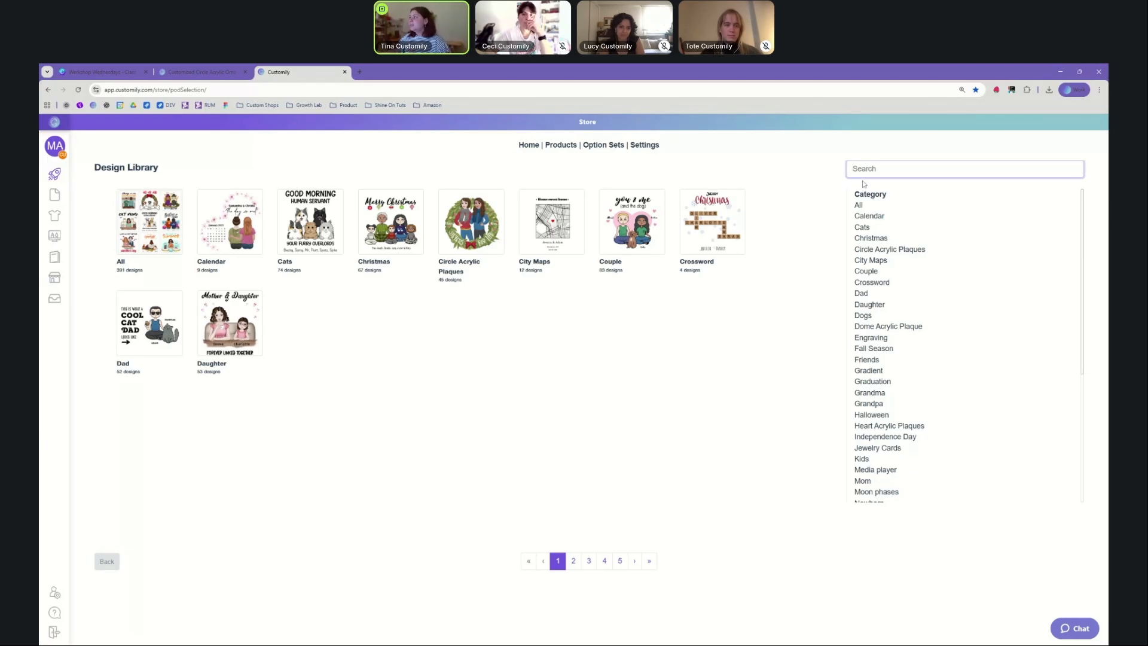
type("hristmas")
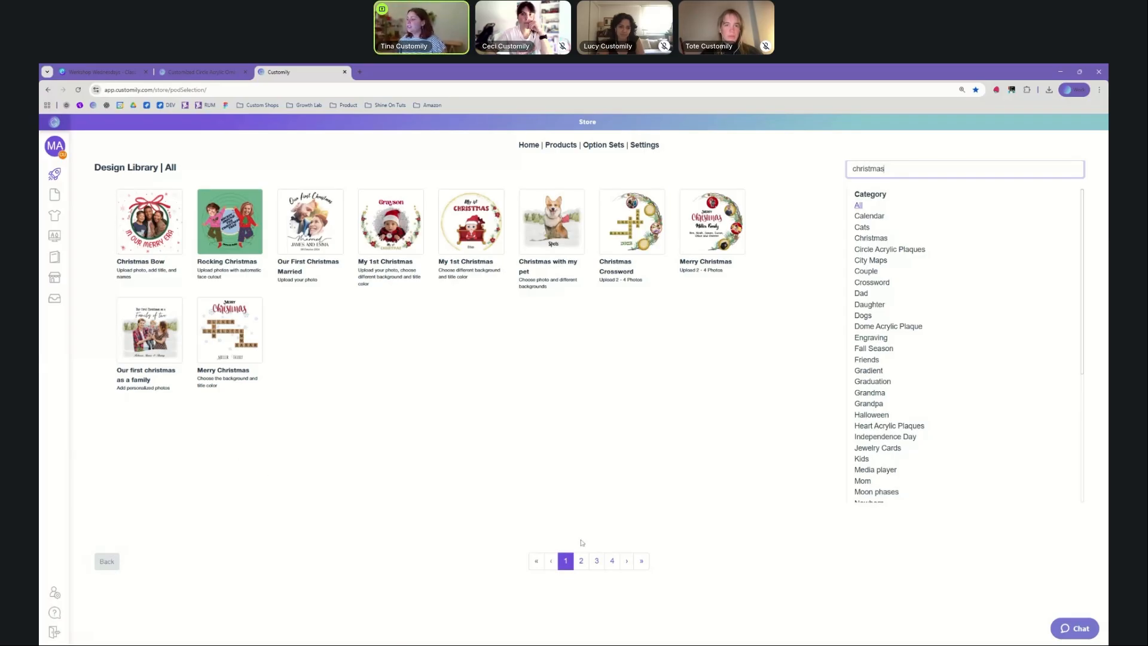
left_click(580, 561)
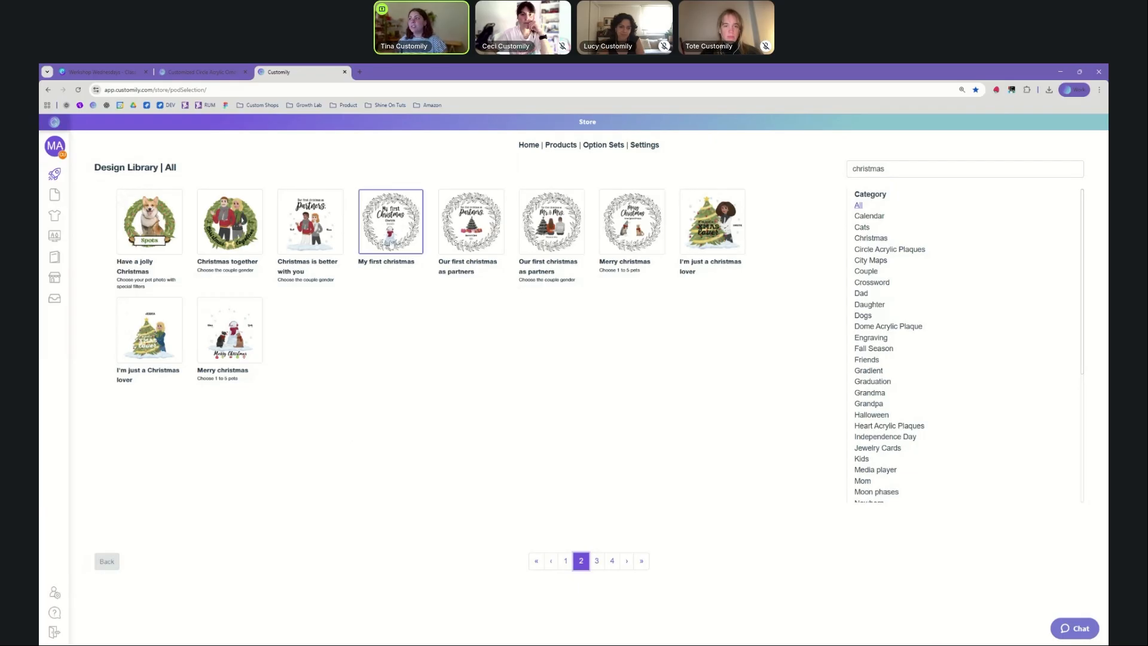
left_click(391, 242)
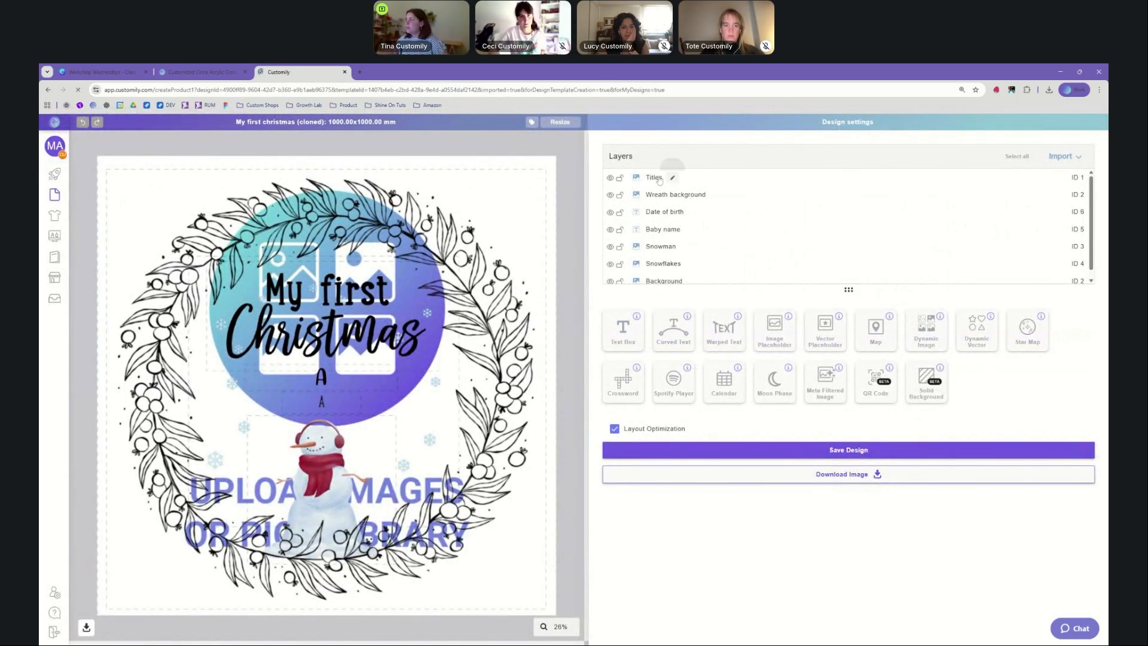
Step: Lock the Titles, Wreath background, Baby name and Snowflakes layers
left_click(636, 177)
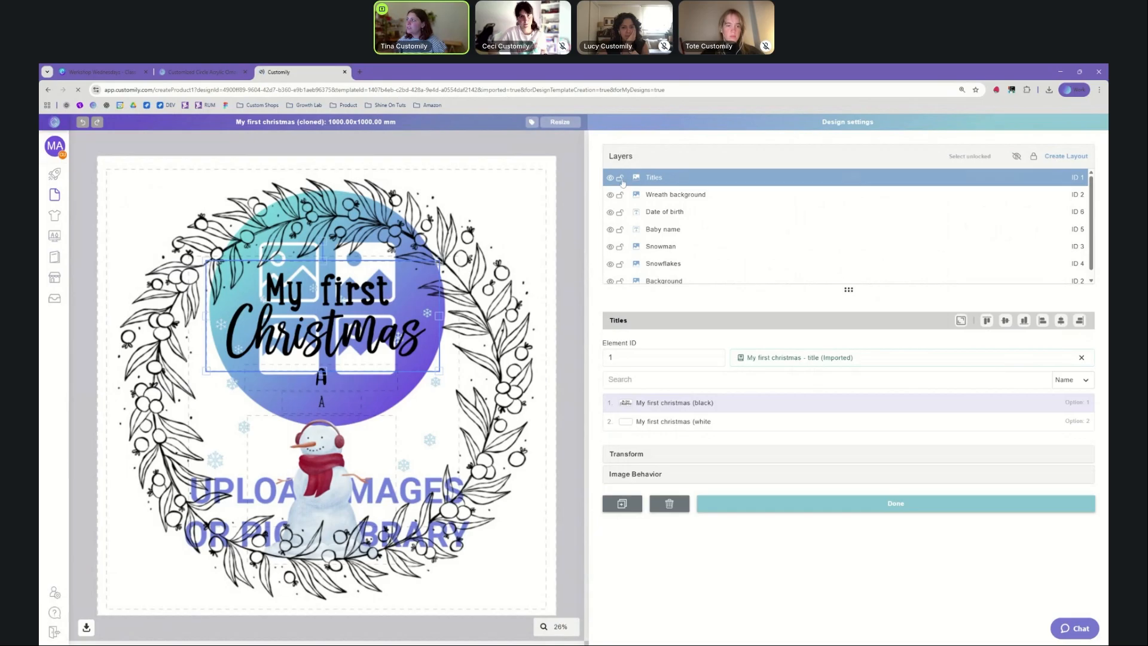
left_click(620, 179)
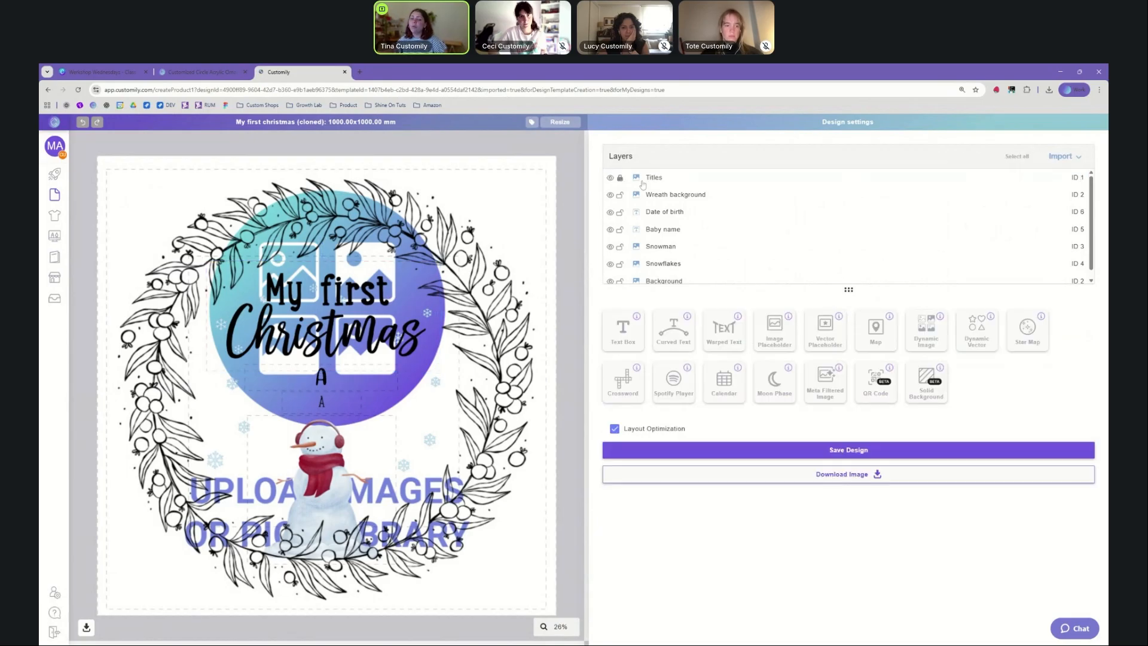
left_click(711, 195)
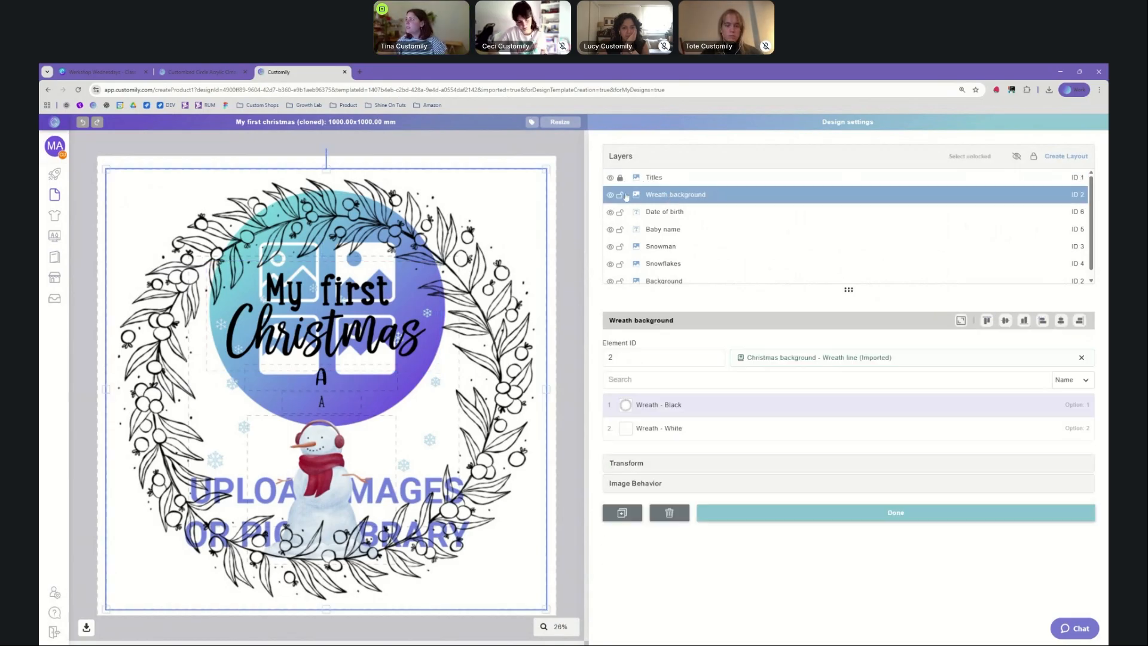
left_click(620, 196)
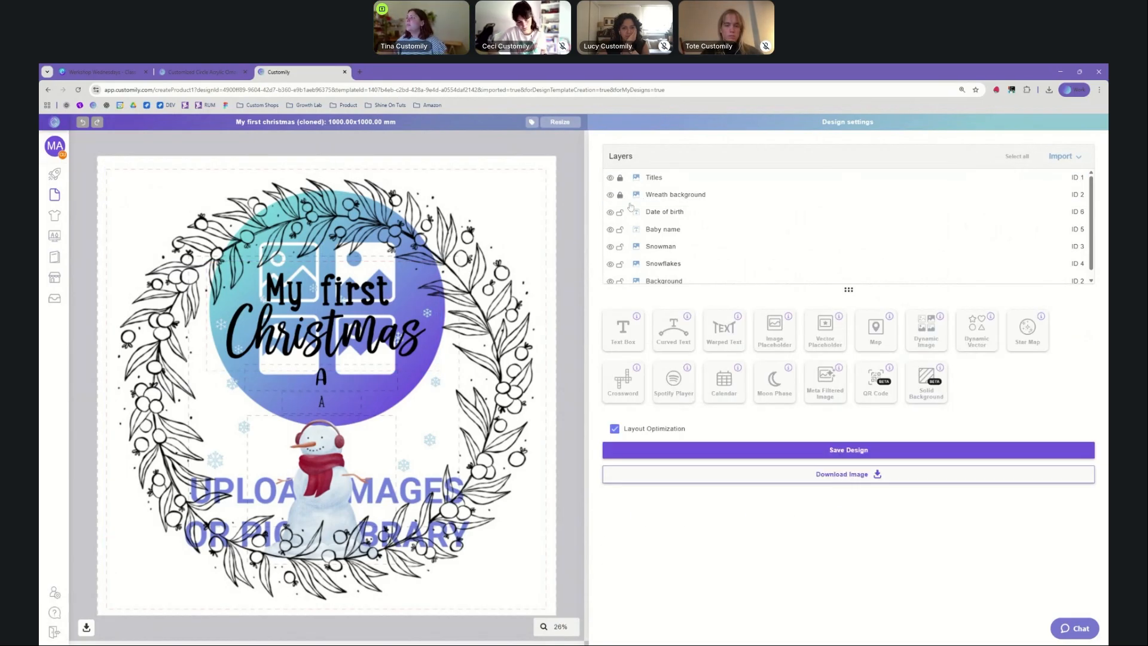
left_click(656, 230)
left_click(620, 230)
left_click(660, 247)
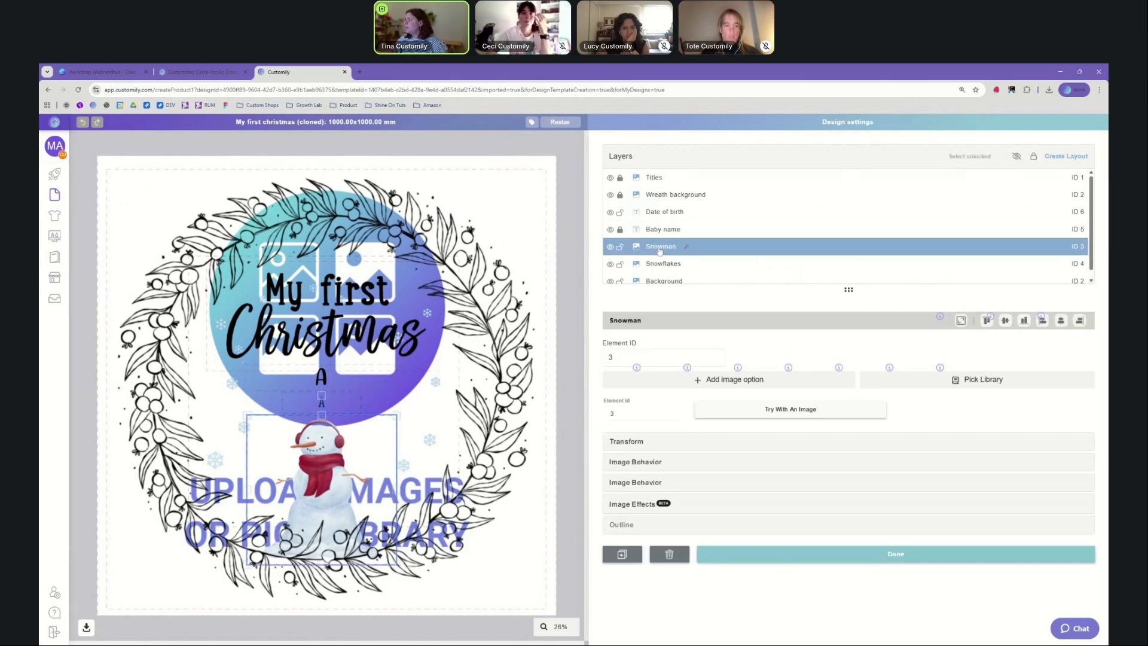
scroll(660, 251, "down", 1)
left_click(658, 256)
left_click(620, 255)
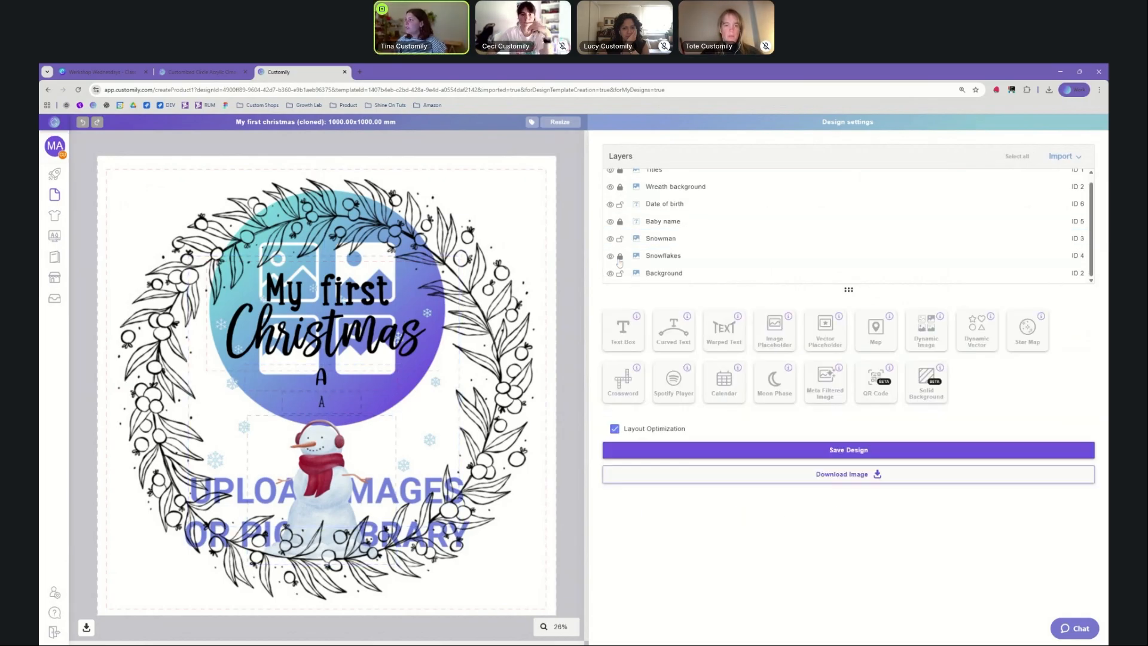
Step: Delete the Background and Snowman layers, consulting the example My First Christmas ornament product page in between
left_click(666, 274)
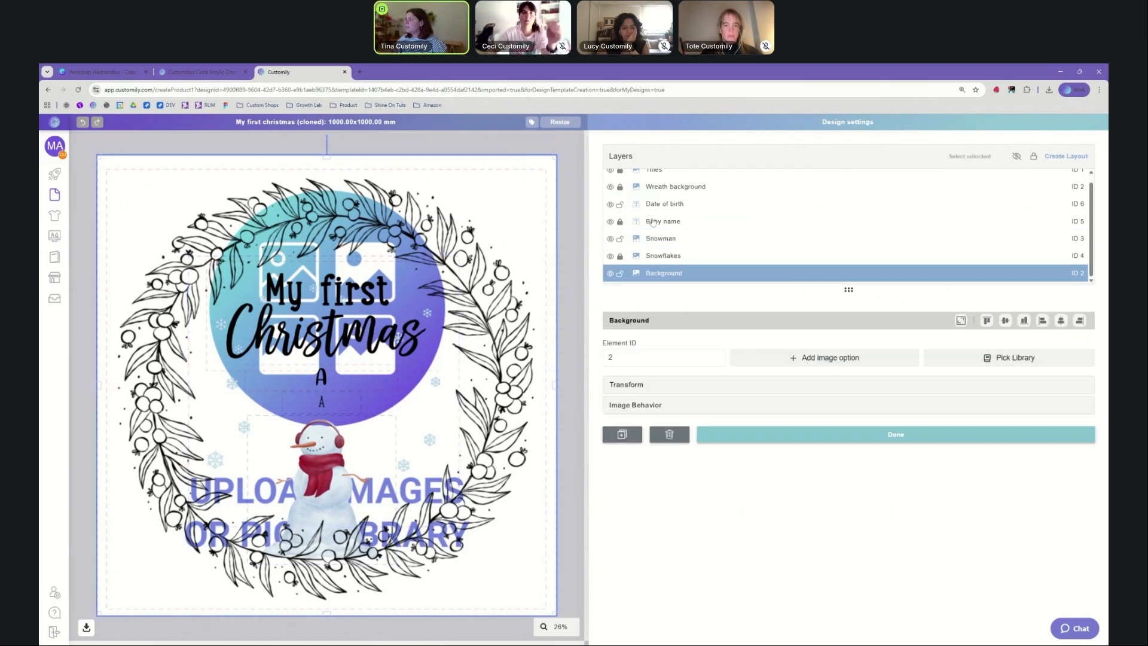
left_click(659, 441)
left_click(216, 71)
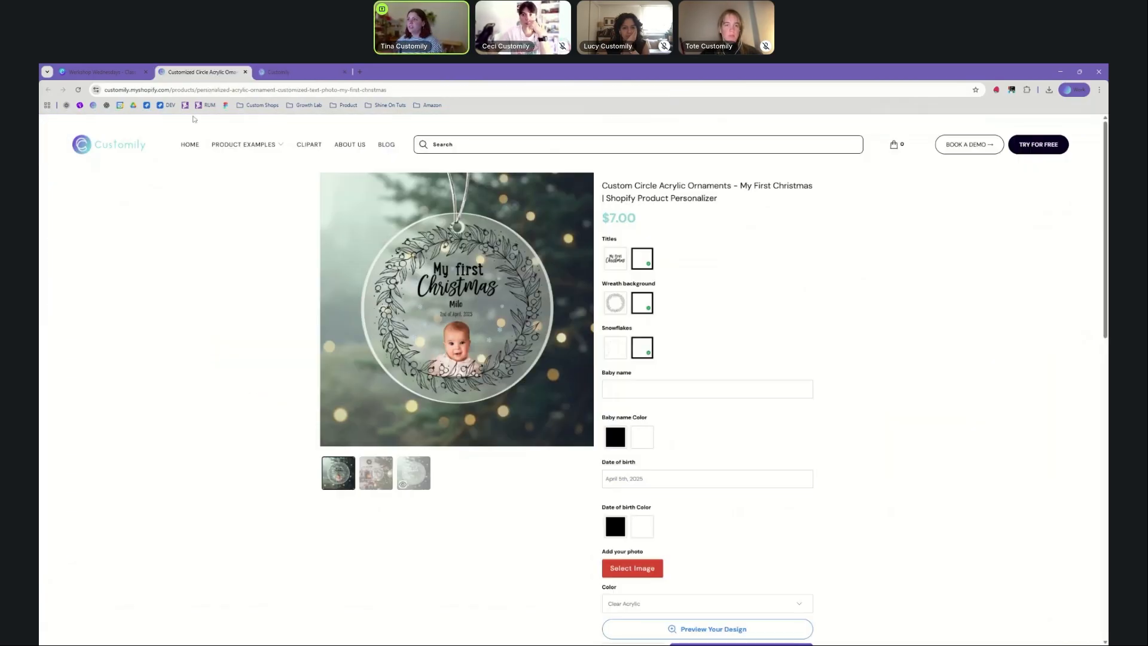
left_click(286, 71)
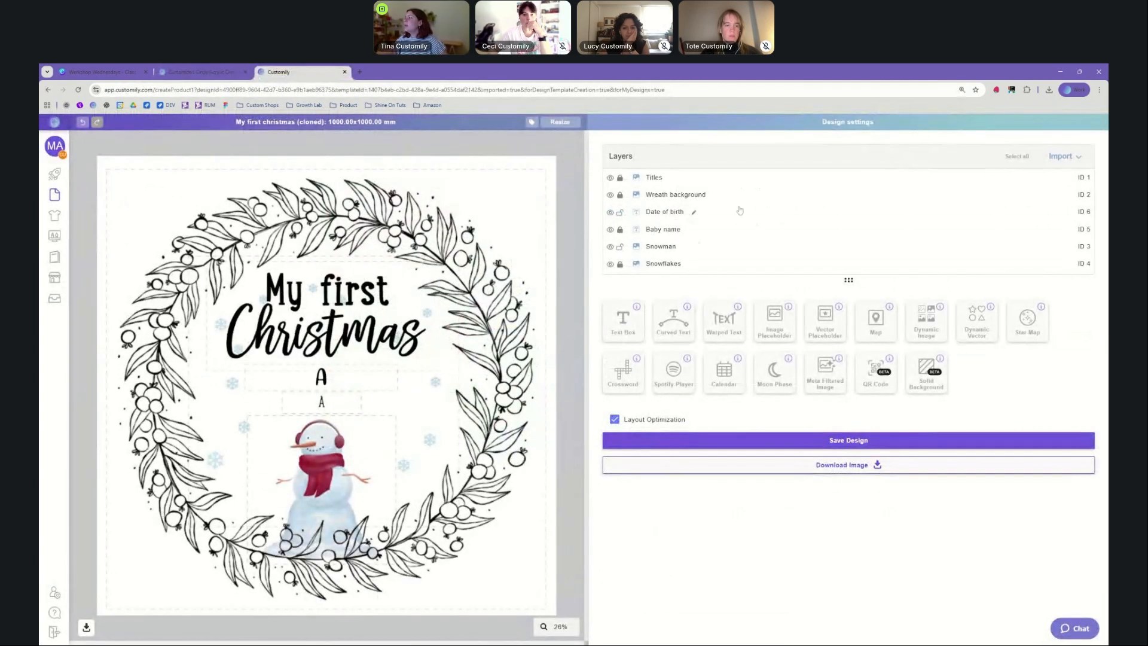
left_click(714, 248)
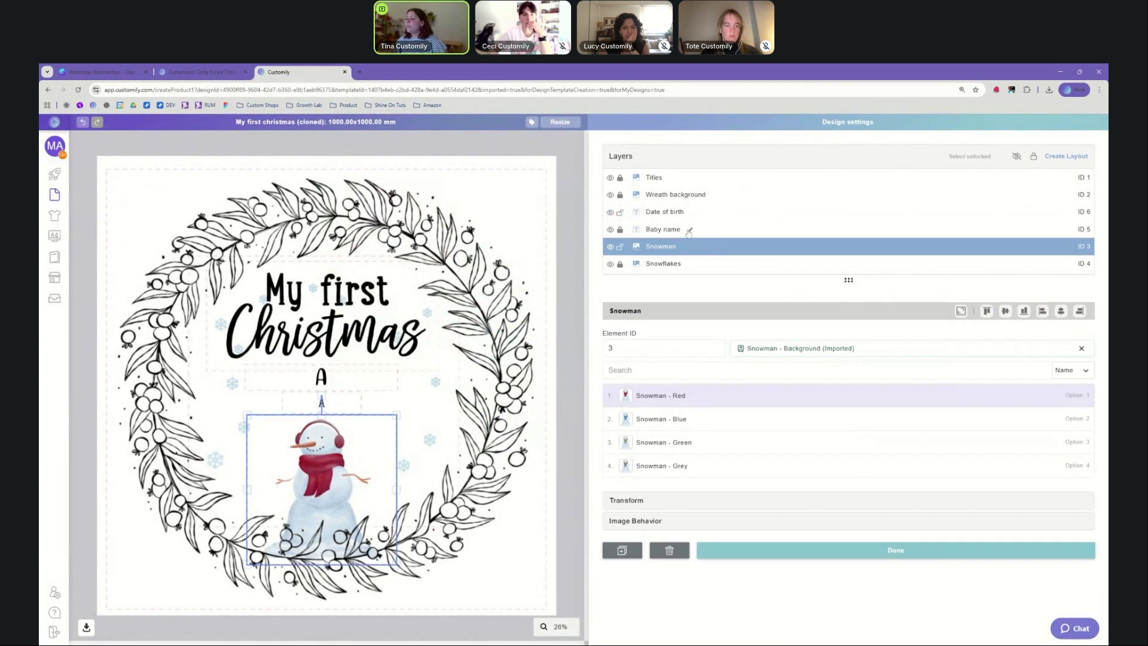
left_click(667, 555)
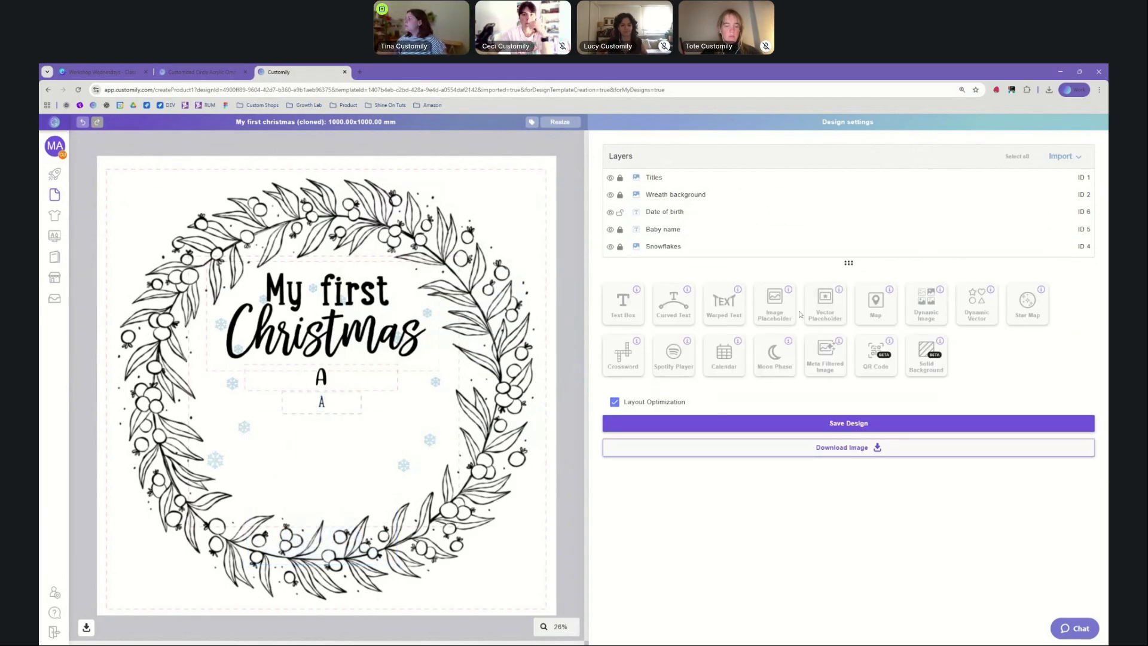
Step: Add an image placeholder below the two text lines and test it with the photo of the baby in a cap
left_click(776, 307)
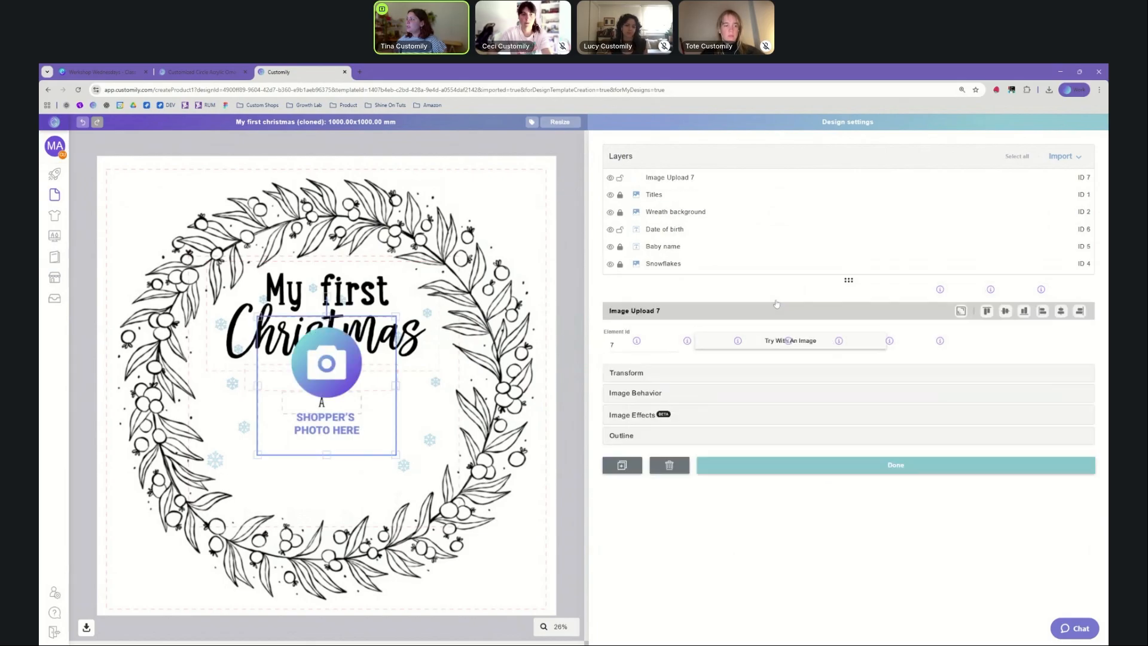
left_click_drag(339, 384, 326, 483)
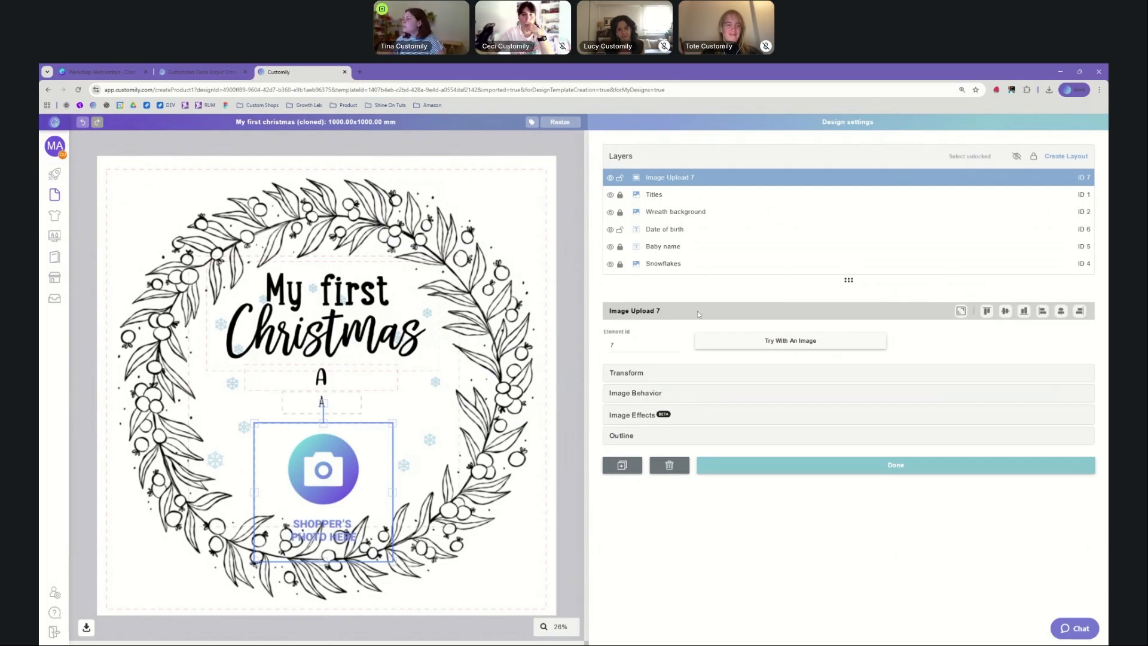
left_click(779, 344)
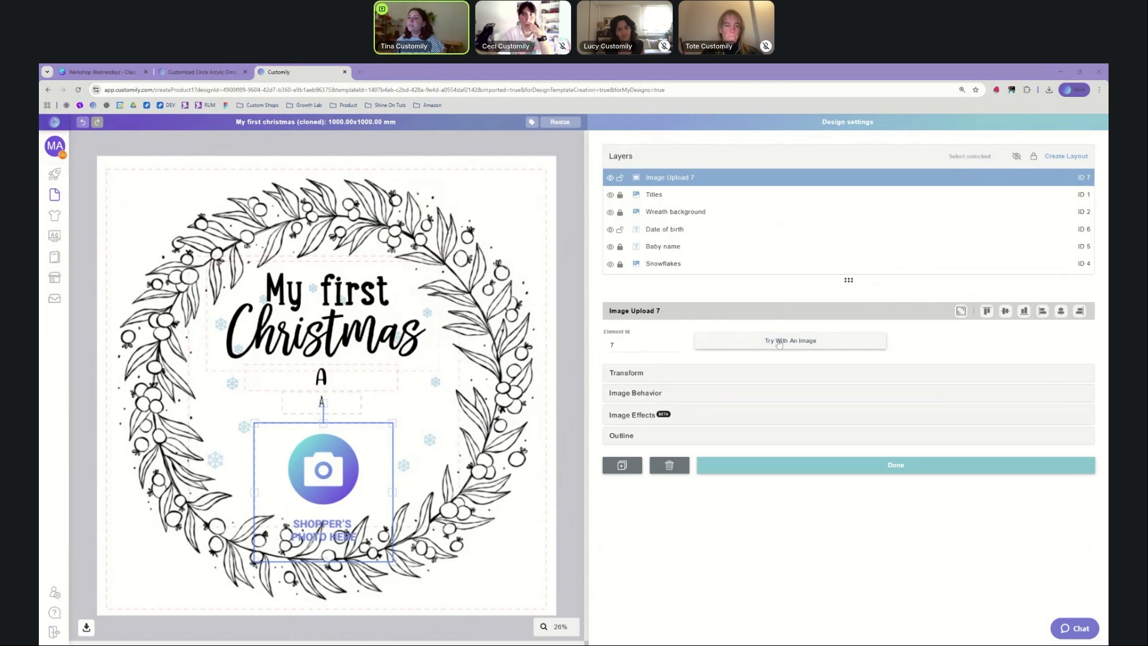
left_click(494, 377)
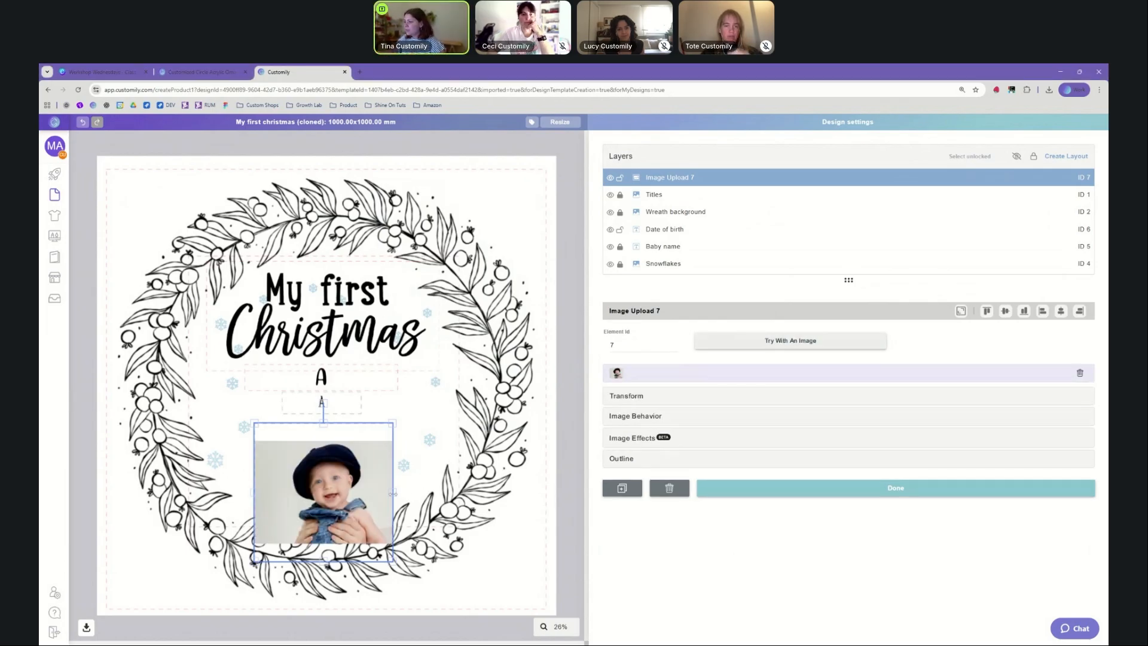
Step: Widen the image placeholder on both sides across the lower wreath and place its layer directly beneath Wreath background
left_click_drag(392, 493, 462, 495)
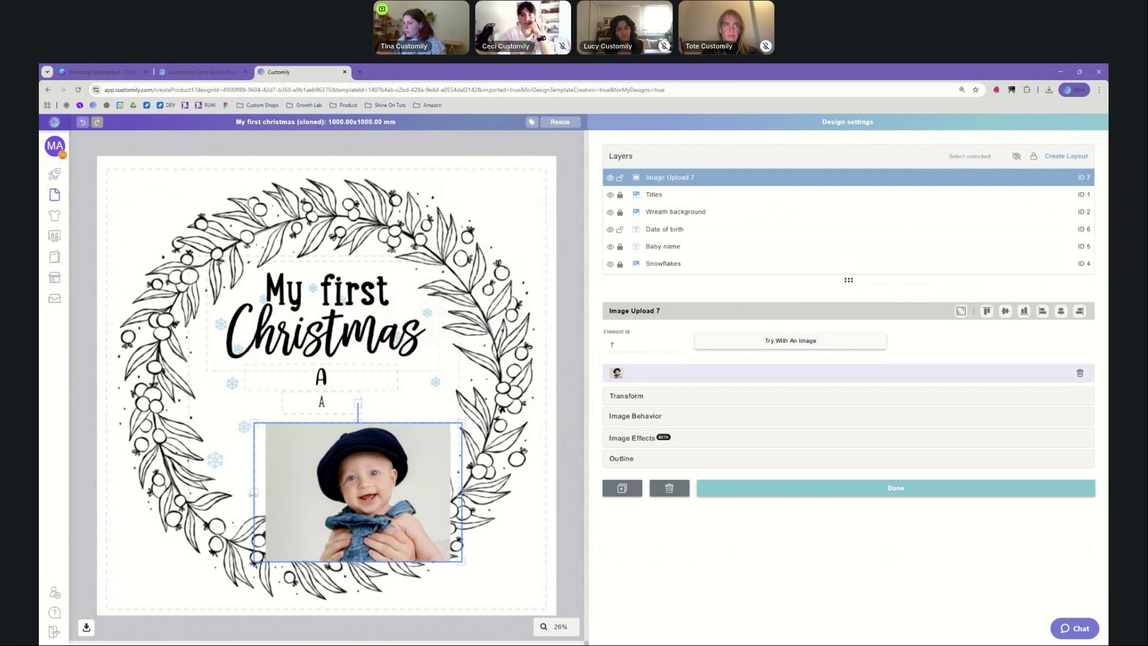
left_click_drag(254, 492, 178, 492)
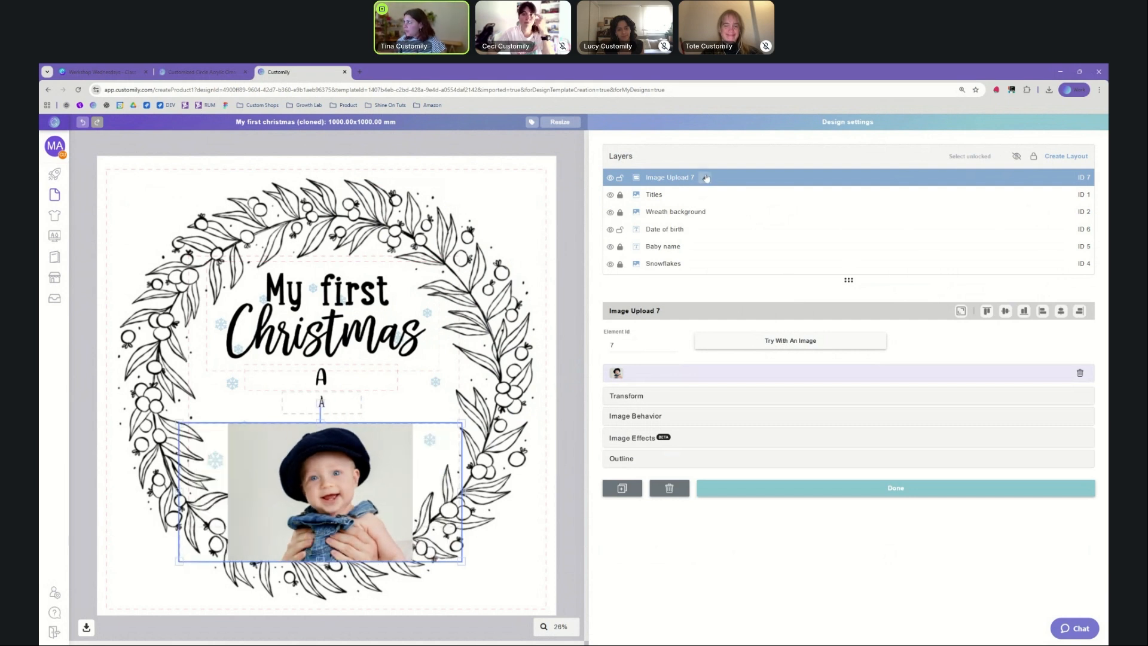
left_click_drag(700, 178, 706, 200)
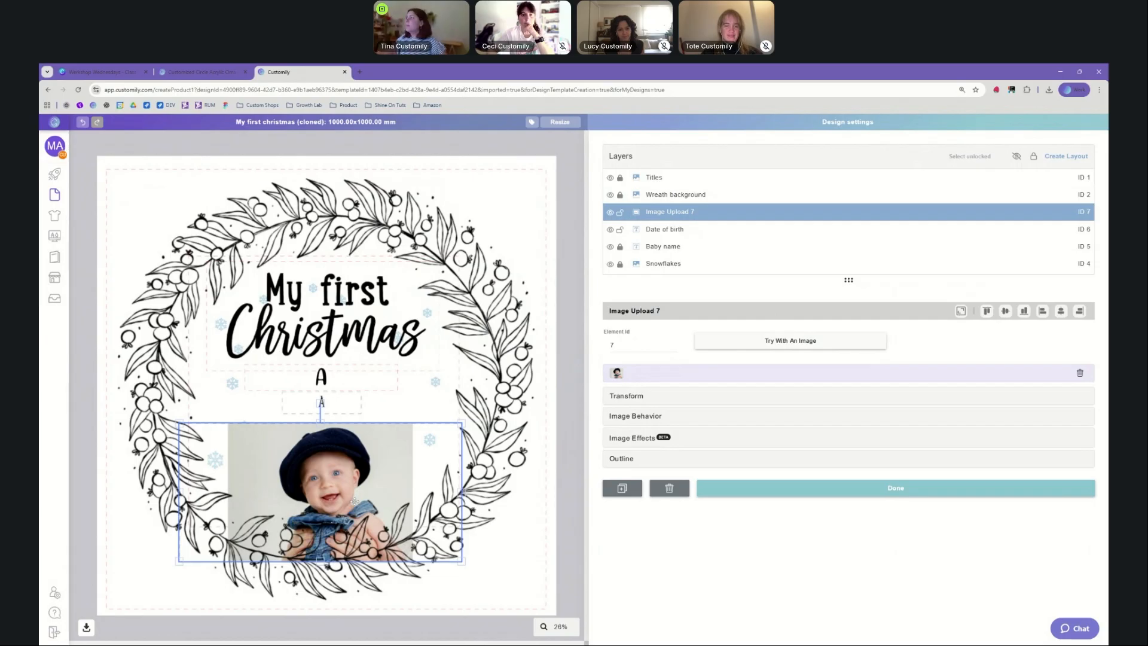
left_click(690, 195)
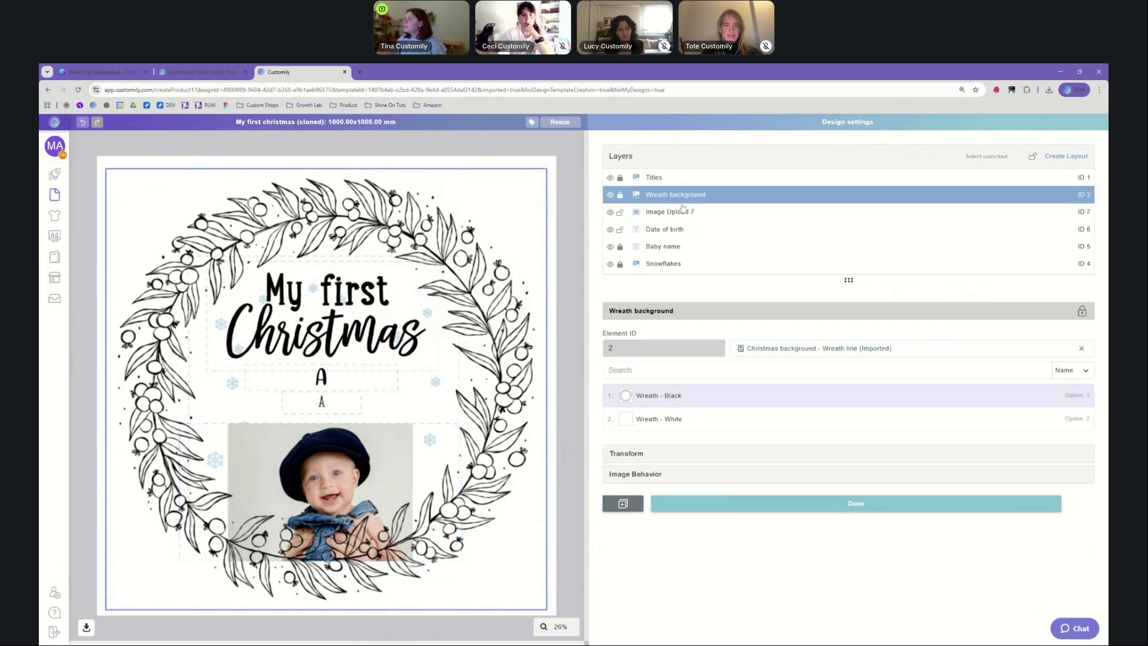
Step: Rename the image placeholder layer as "Add Your Photo"
left_click(670, 214)
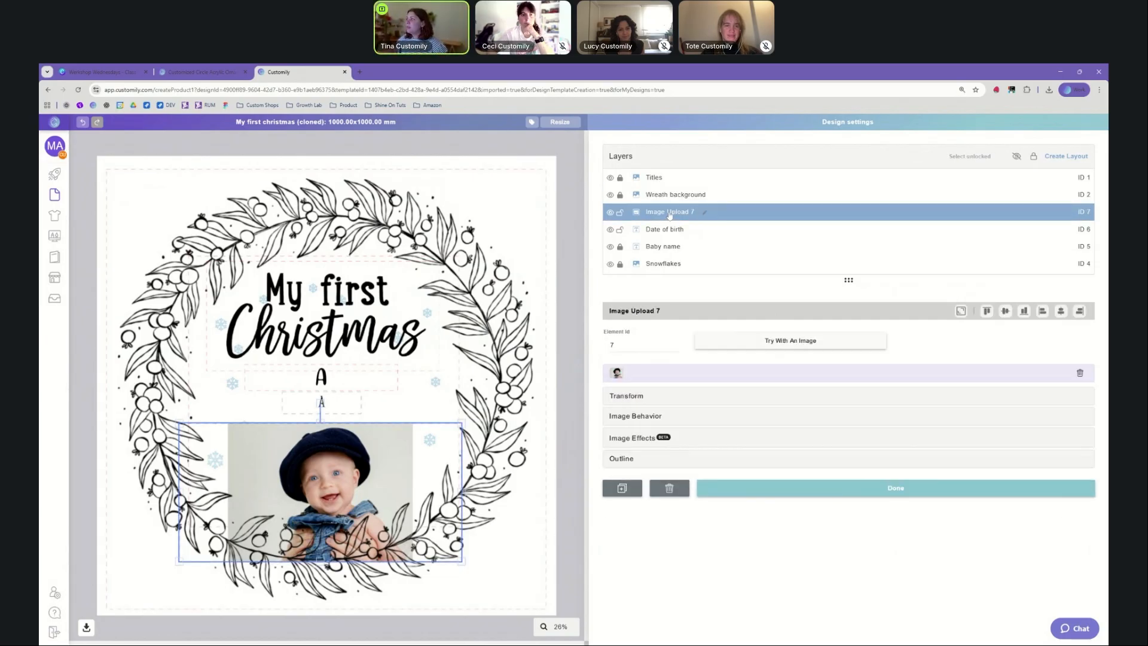
left_click(705, 213)
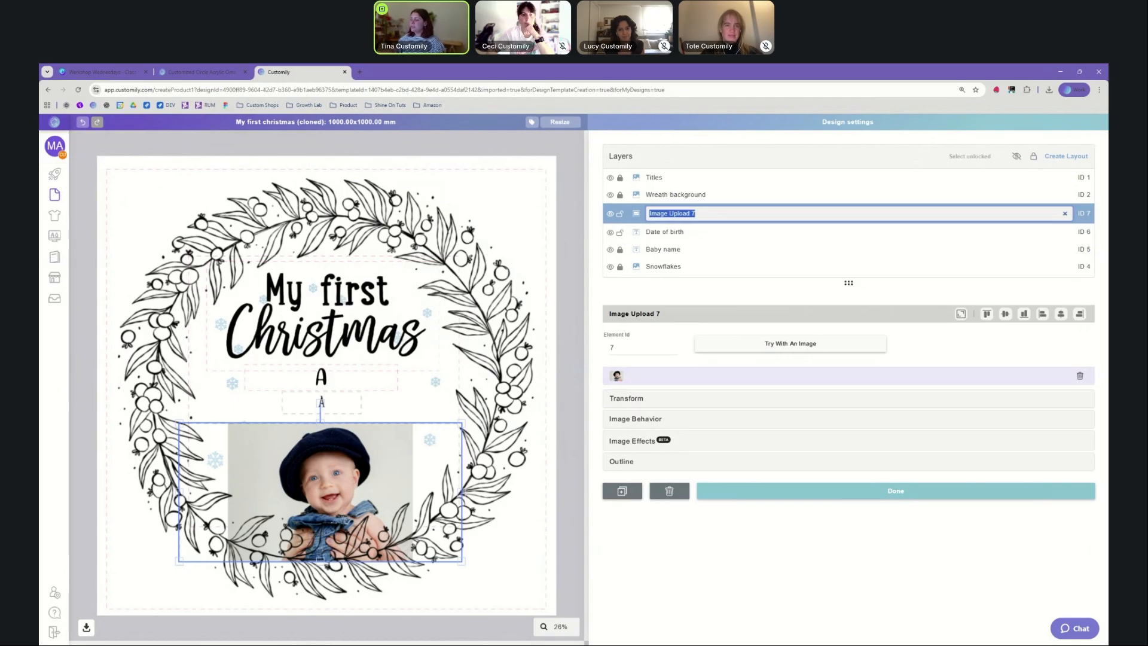
type("Add")
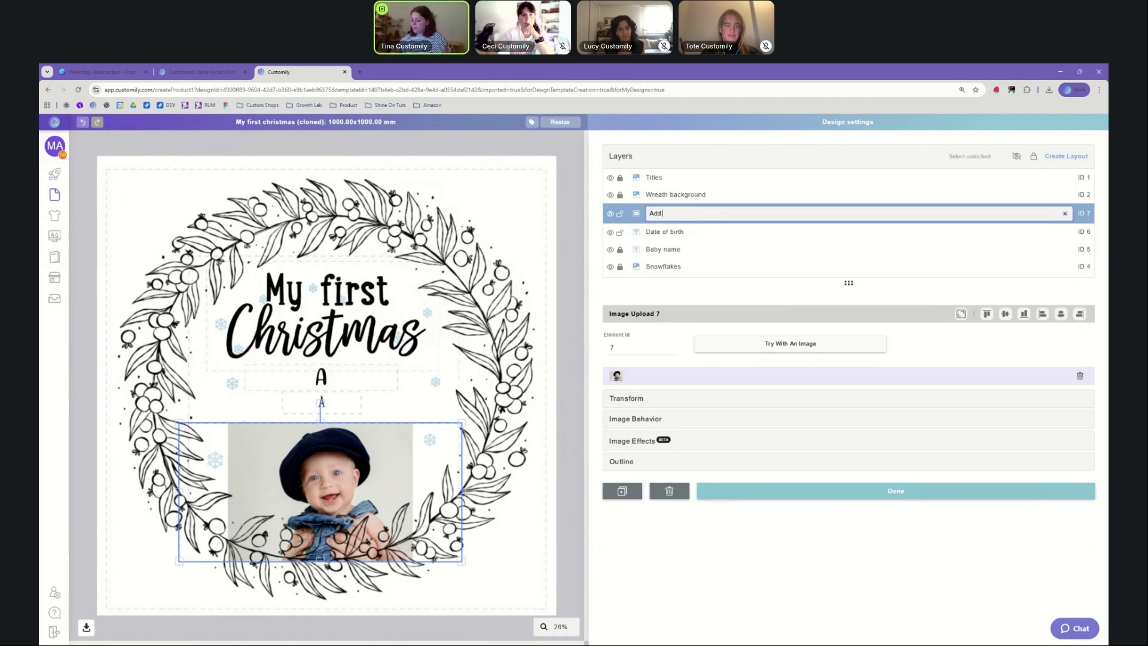
type(" Your Phot")
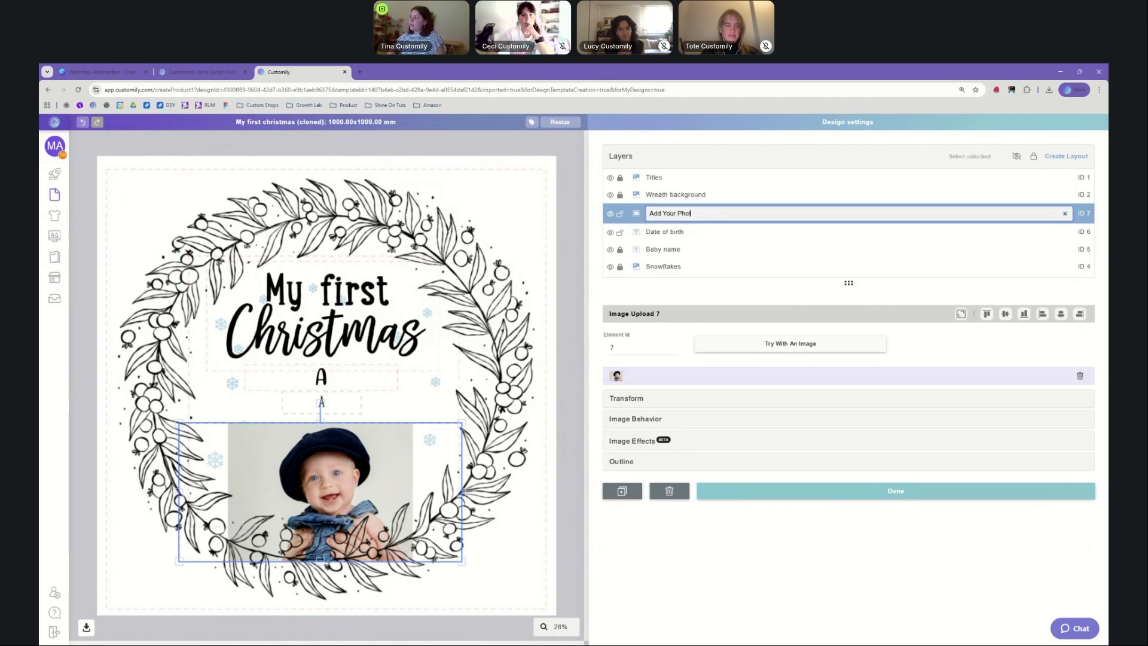
type("o")
key("Return")
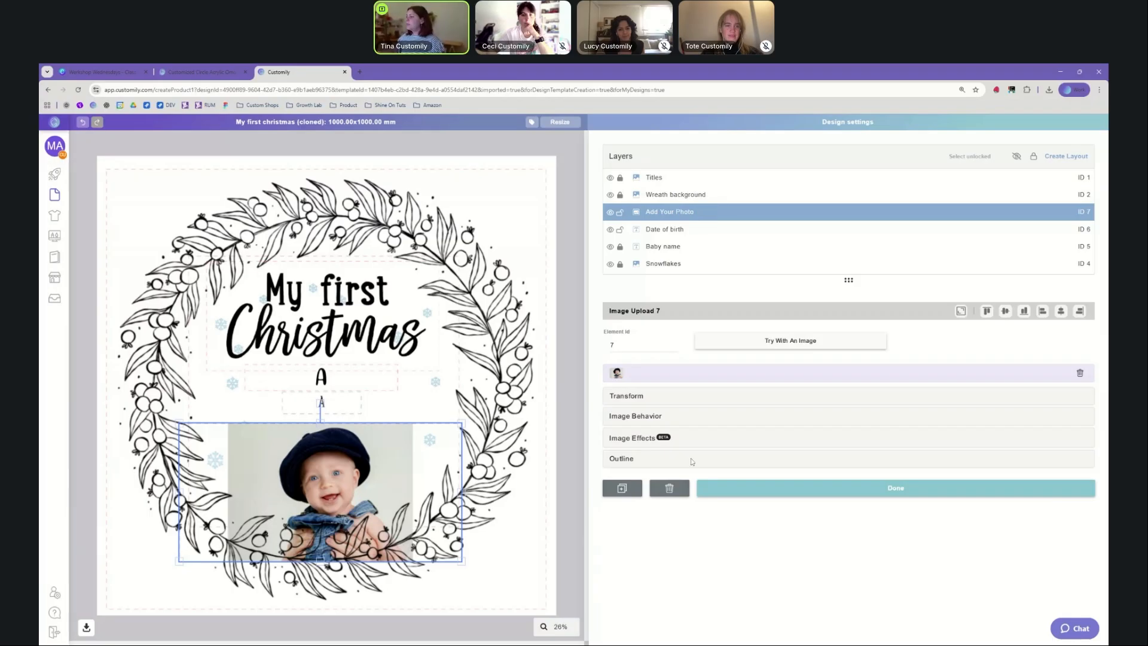
Step: Open the Image Behavior options of the Add Your Photo layer and widen the placeholder further on both sides over the wreath leaves
left_click(677, 422)
scroll(778, 407, "down", 2)
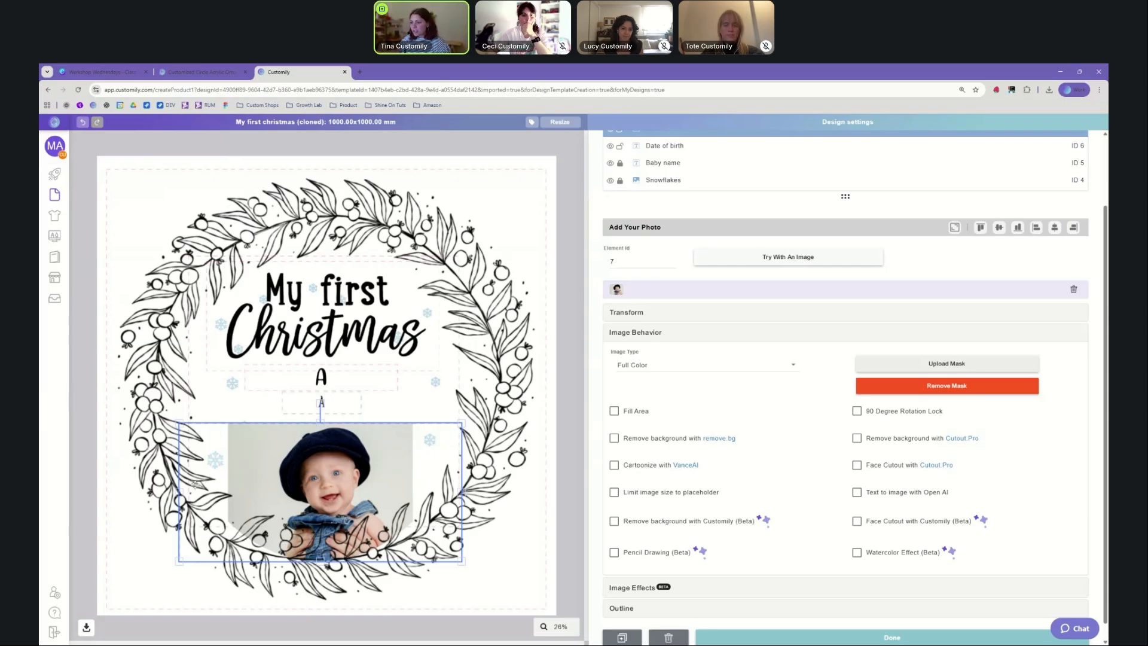
left_click_drag(180, 493, 148, 491)
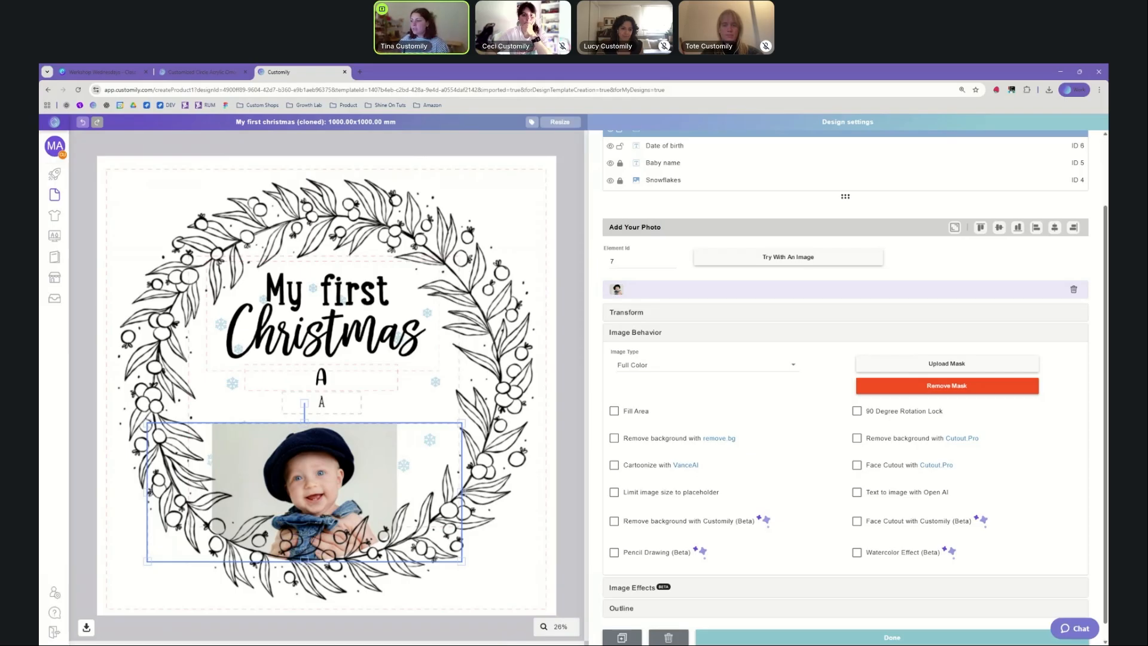
left_click_drag(460, 491, 490, 491)
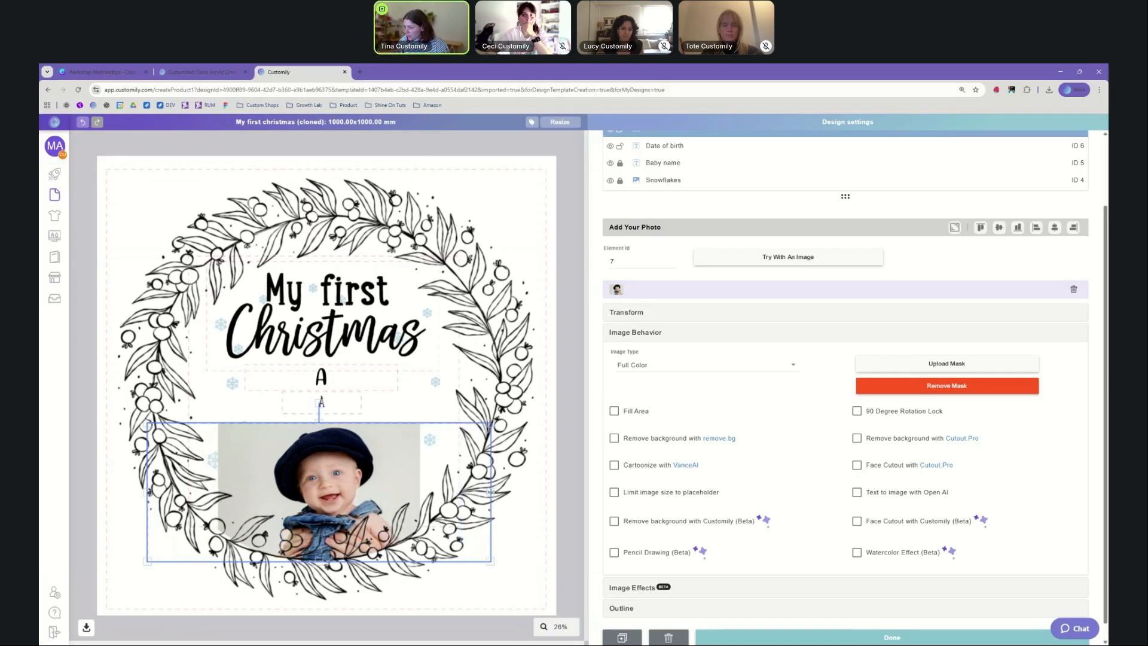
left_click_drag(149, 491, 138, 492)
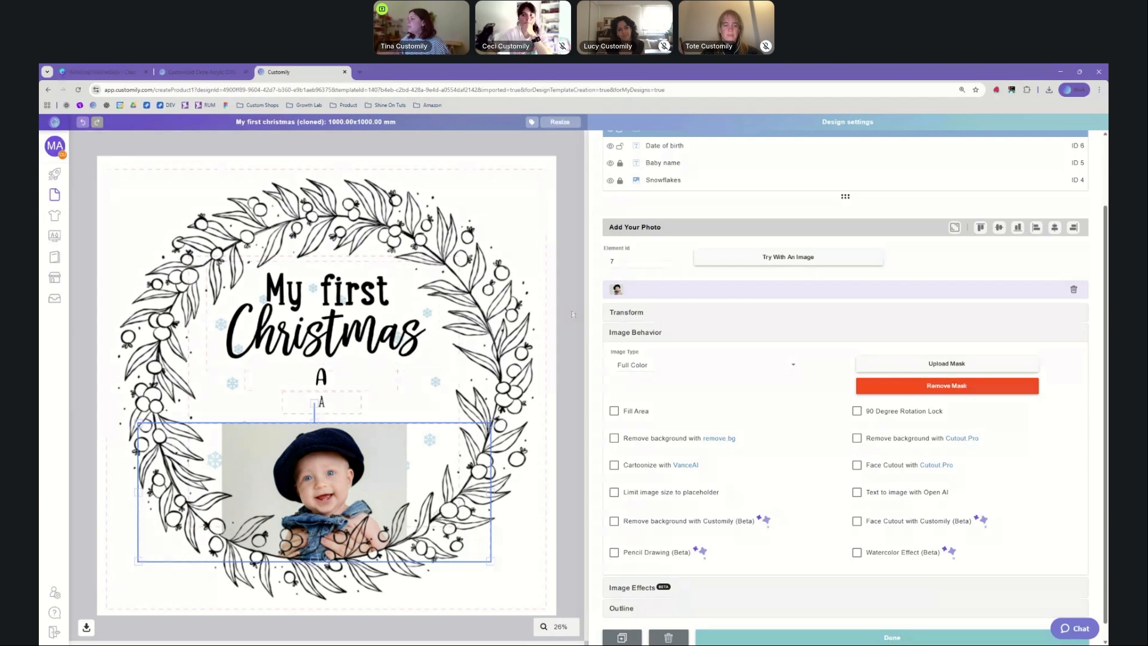
Step: Add the Customily Remove Background image effect to the Add Your Photo layer and process the baby test photo with it
left_click(635, 332)
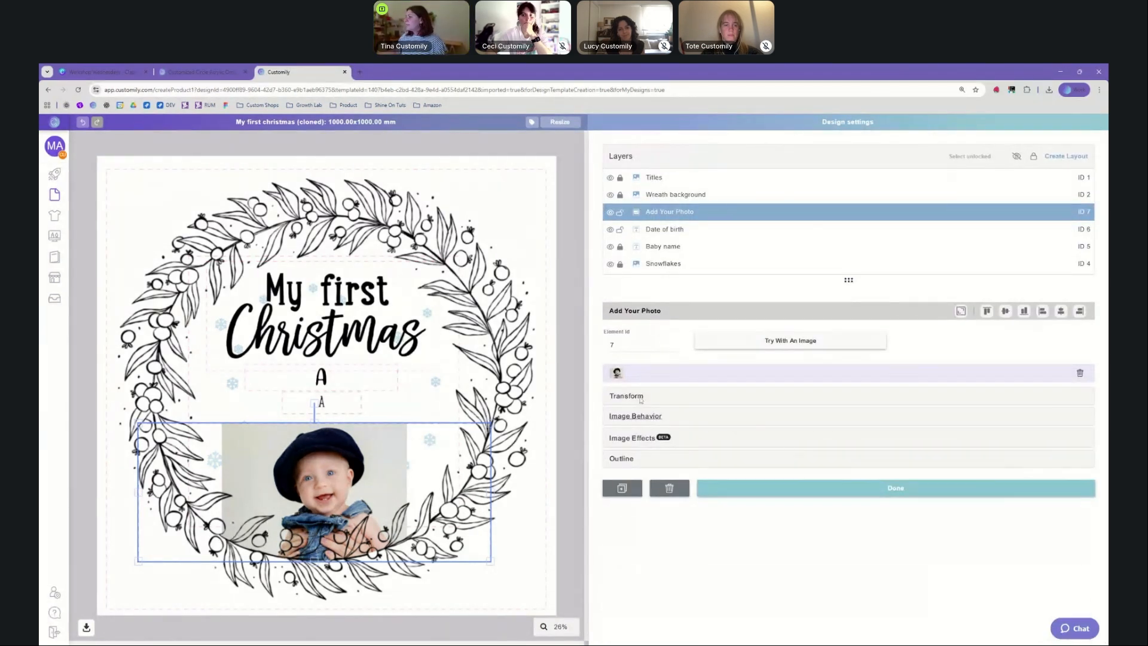
left_click(635, 439)
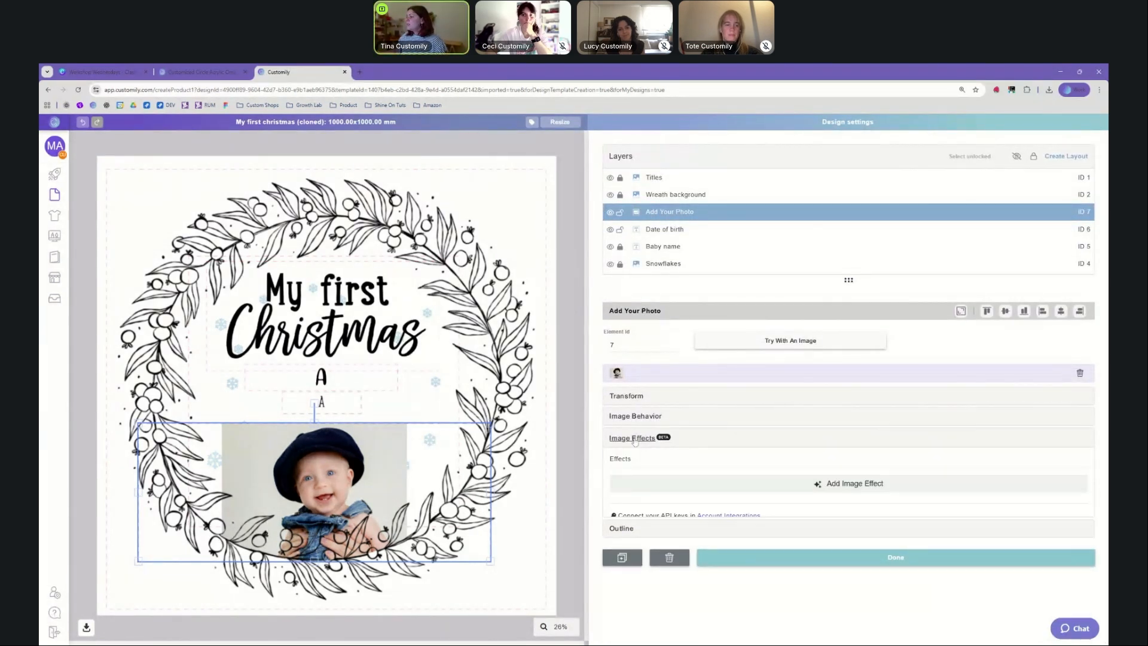
left_click(830, 483)
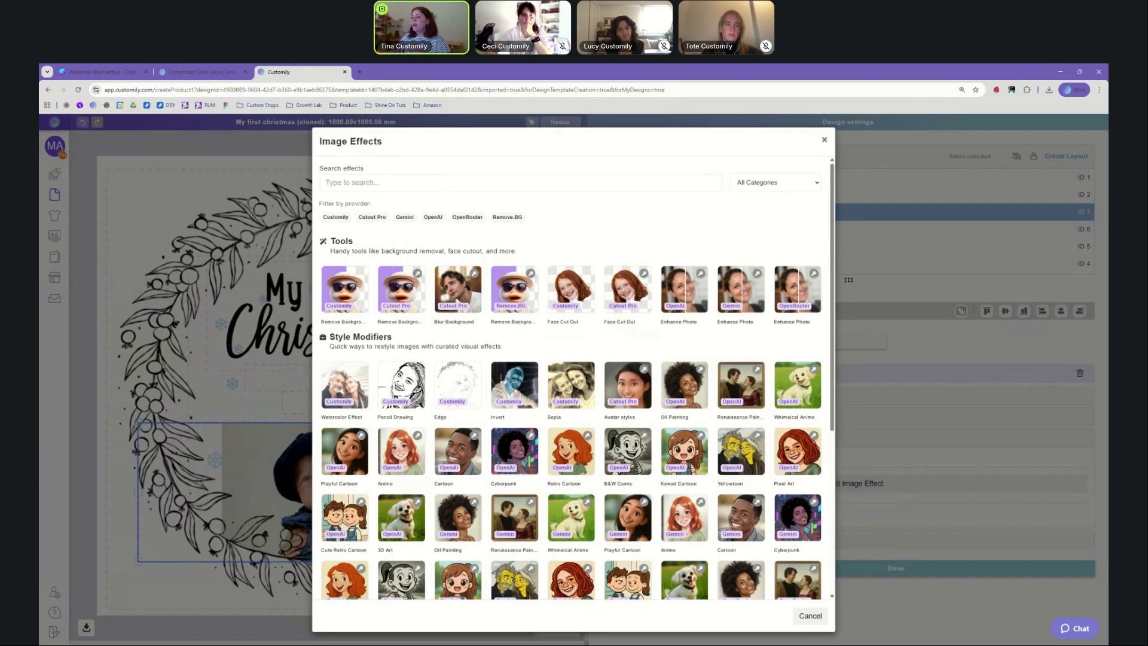
left_click(337, 217)
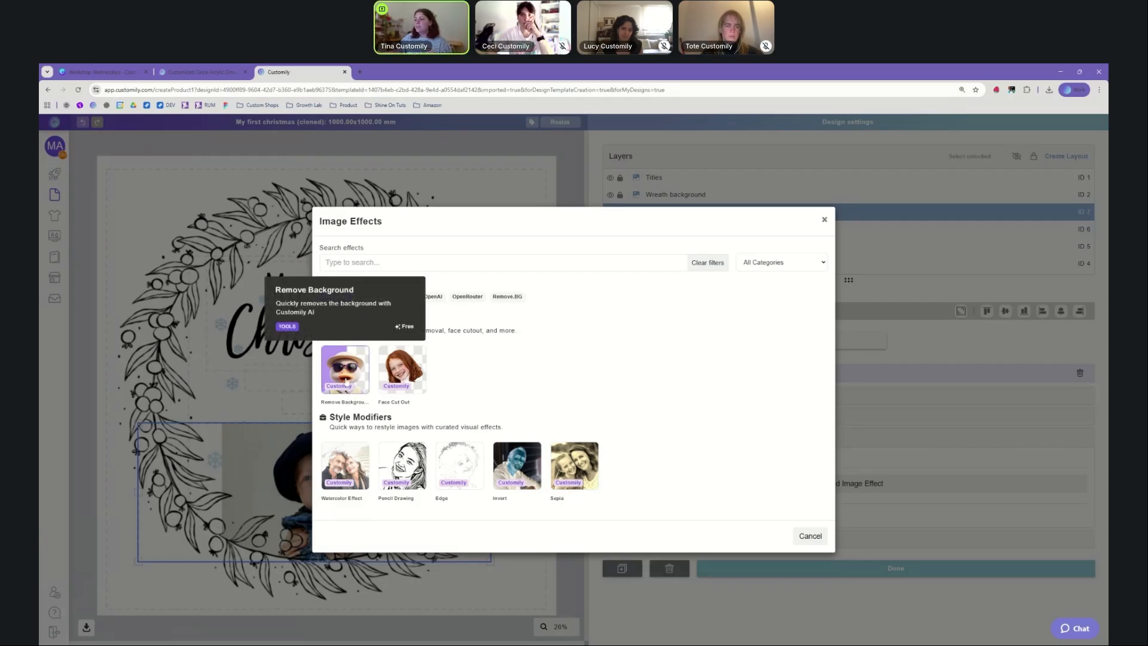
left_click(346, 369)
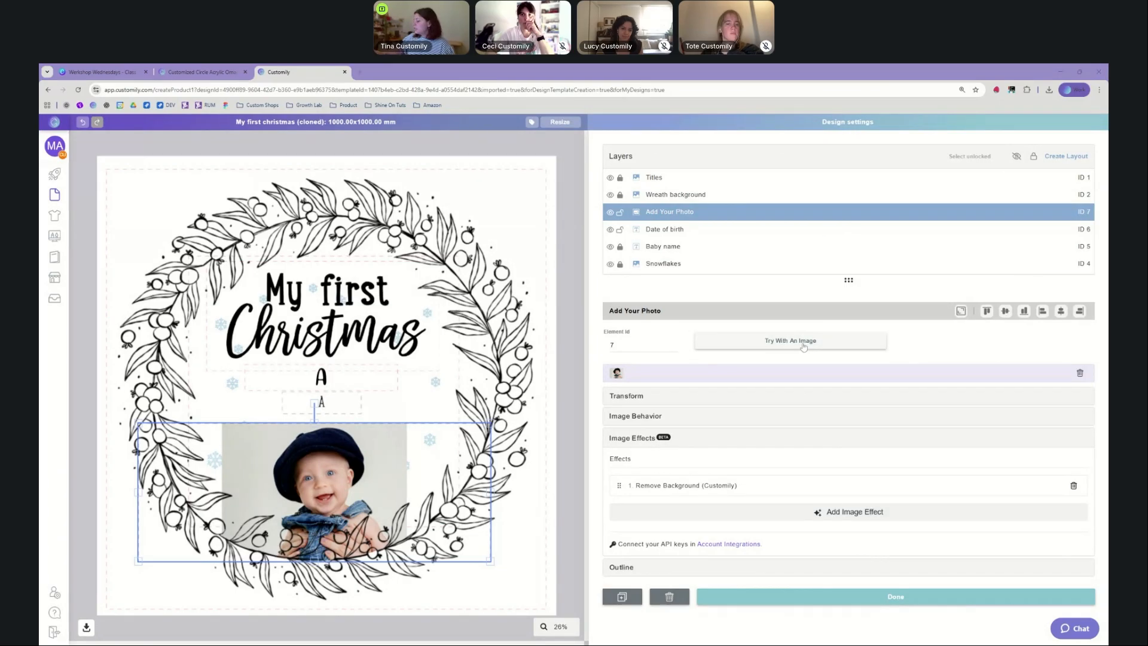
left_click(920, 375)
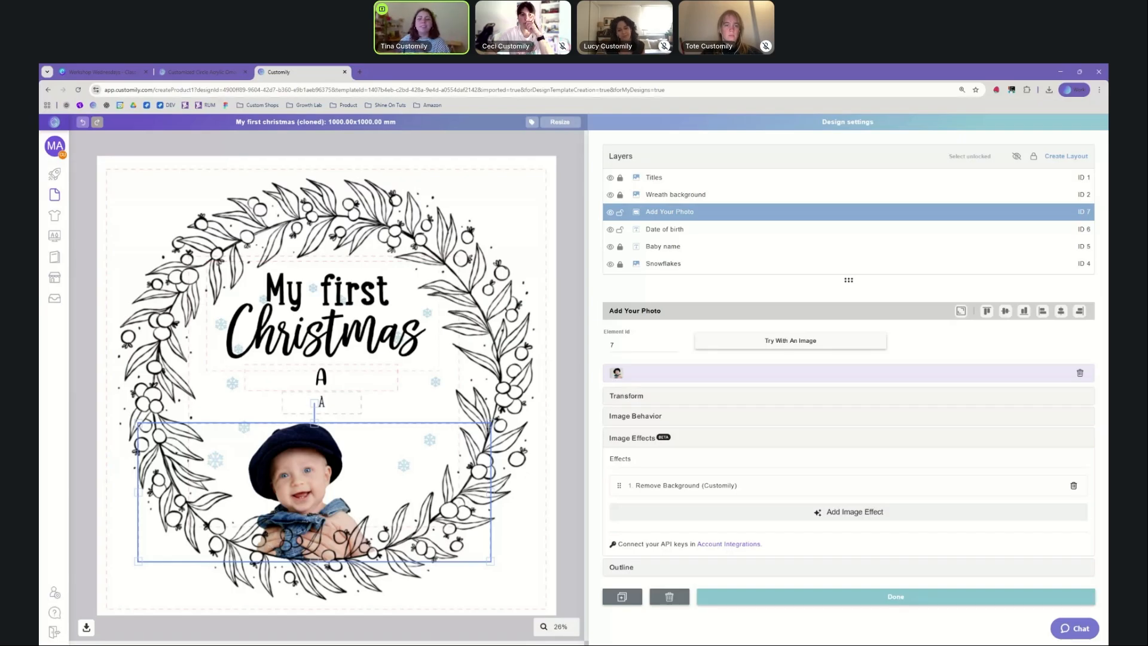
left_click(557, 393)
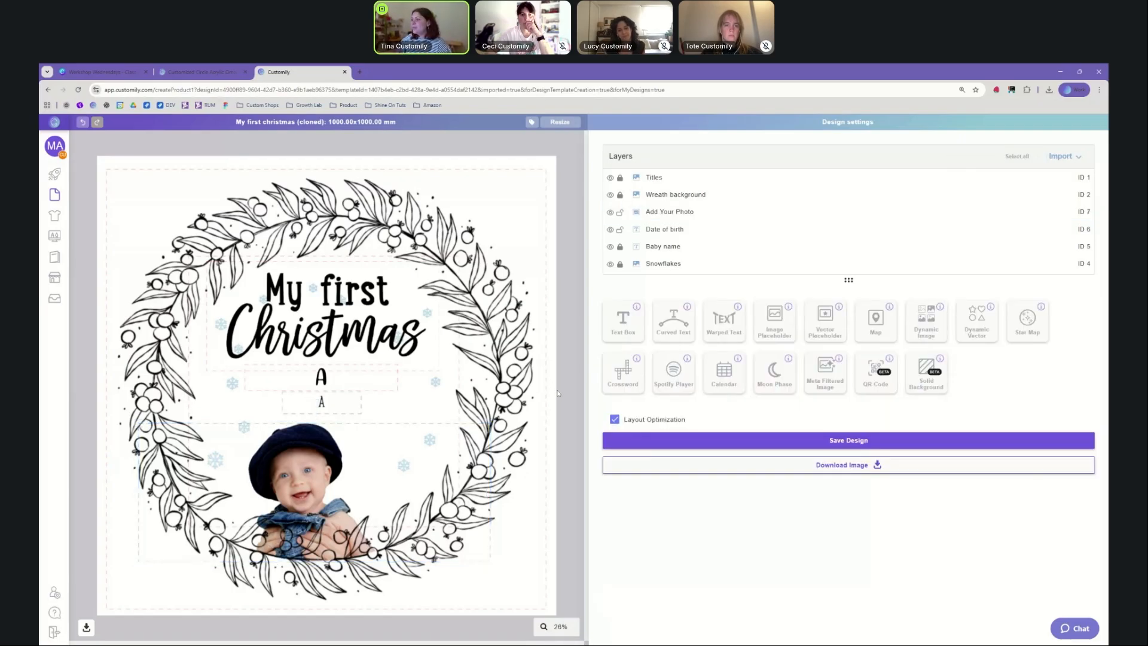
Step: Set the date format of the Date of birth text layer to "October 14, 2025"
left_click(665, 233)
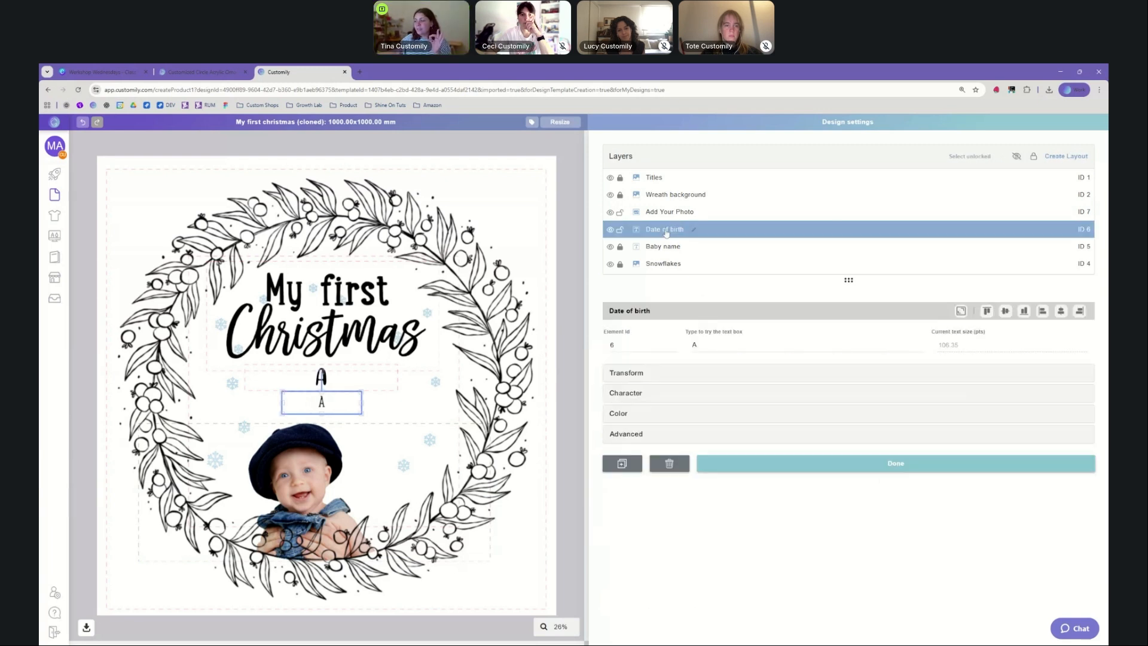
left_click(631, 435)
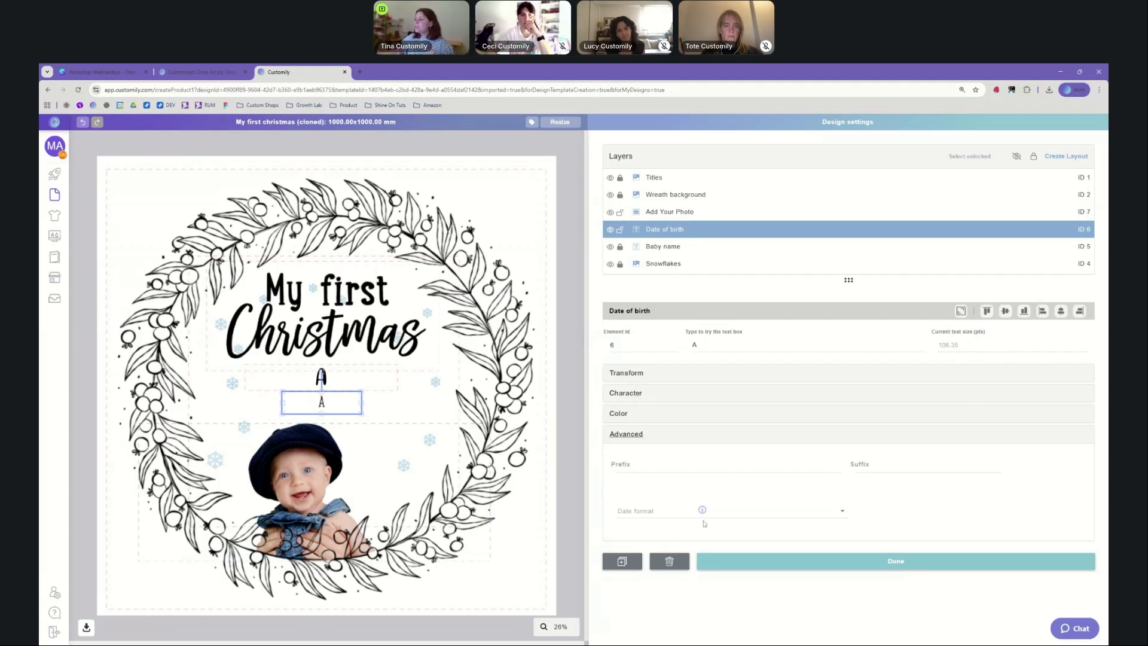
left_click(666, 511)
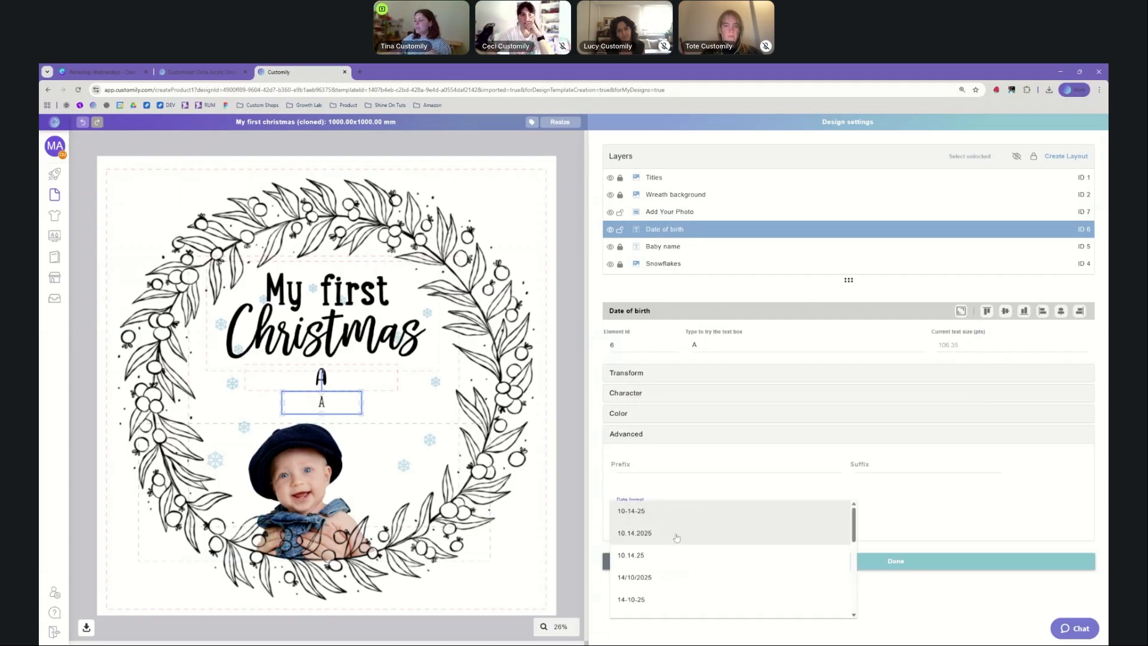
scroll(672, 532, "down", 5)
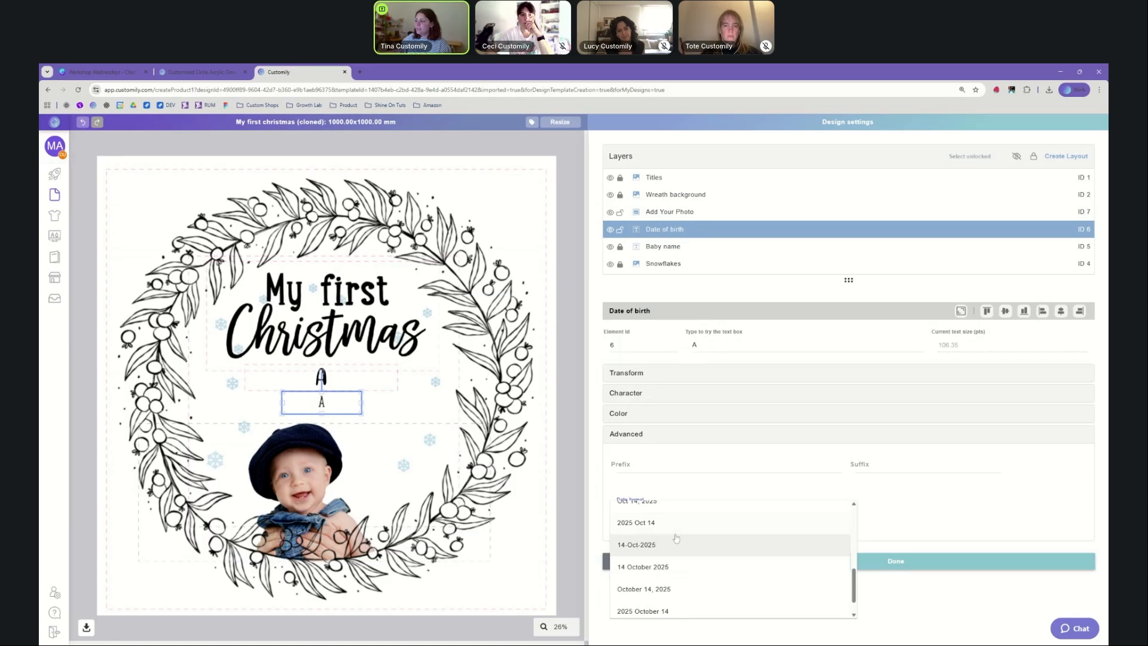
scroll(675, 539, "down", 2)
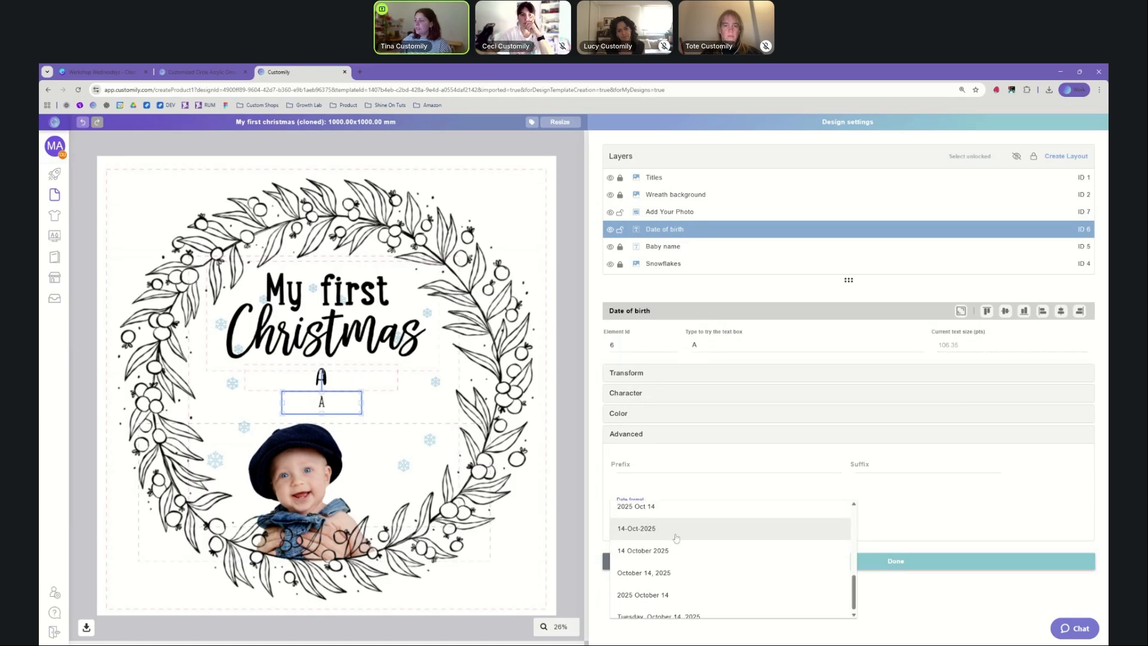
left_click(634, 563)
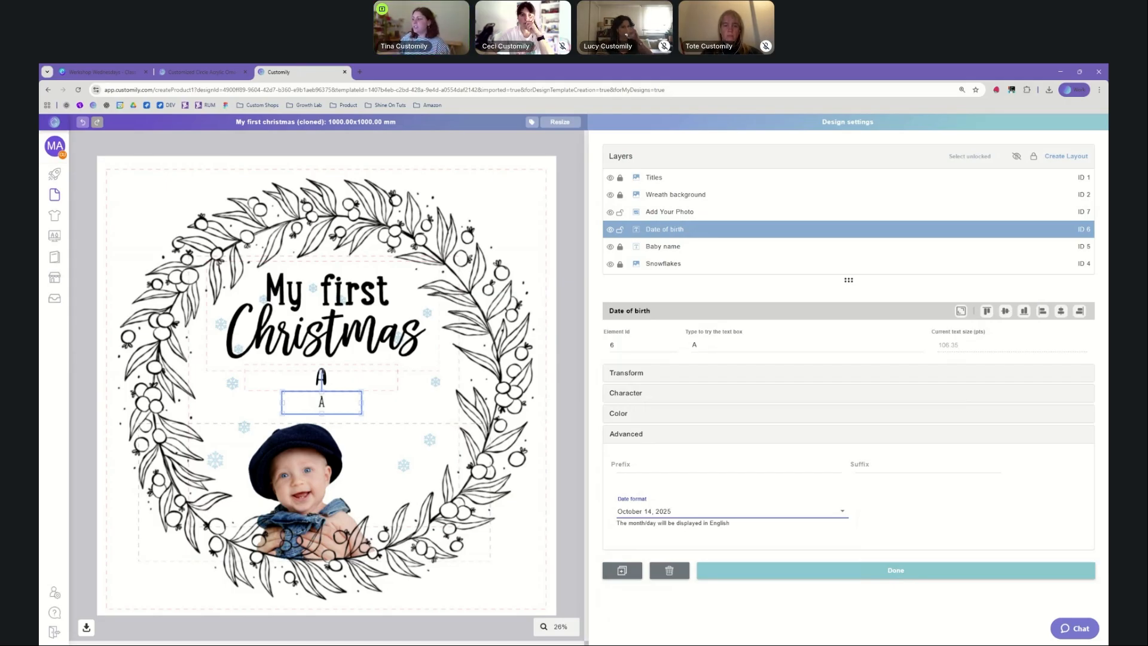
left_click(645, 433)
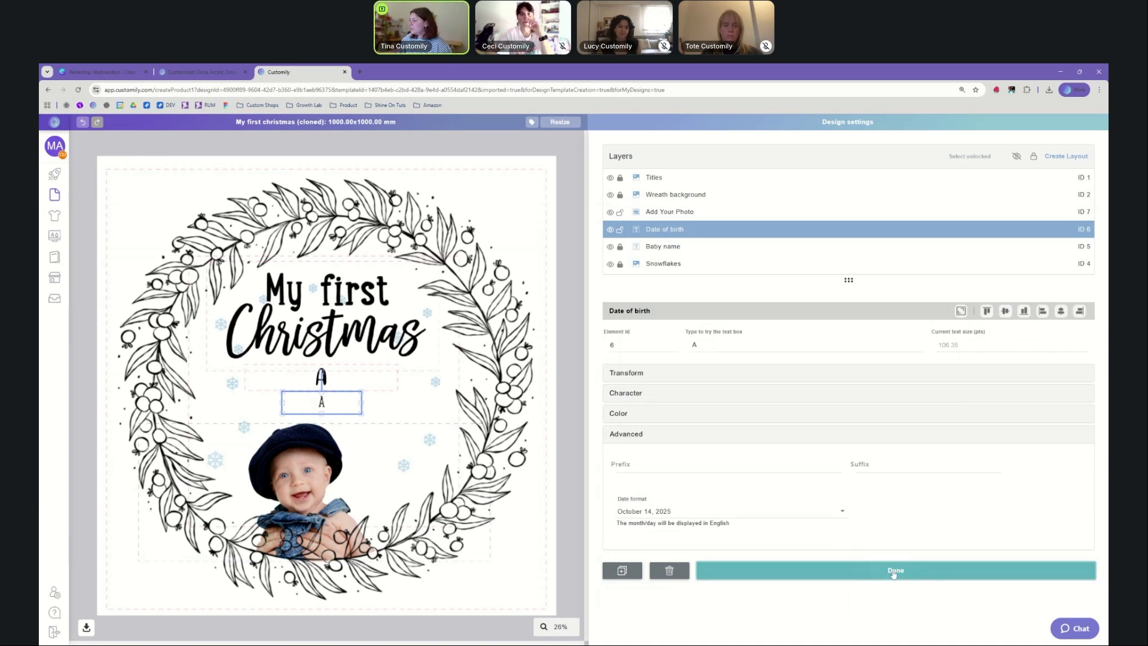
left_click(893, 573)
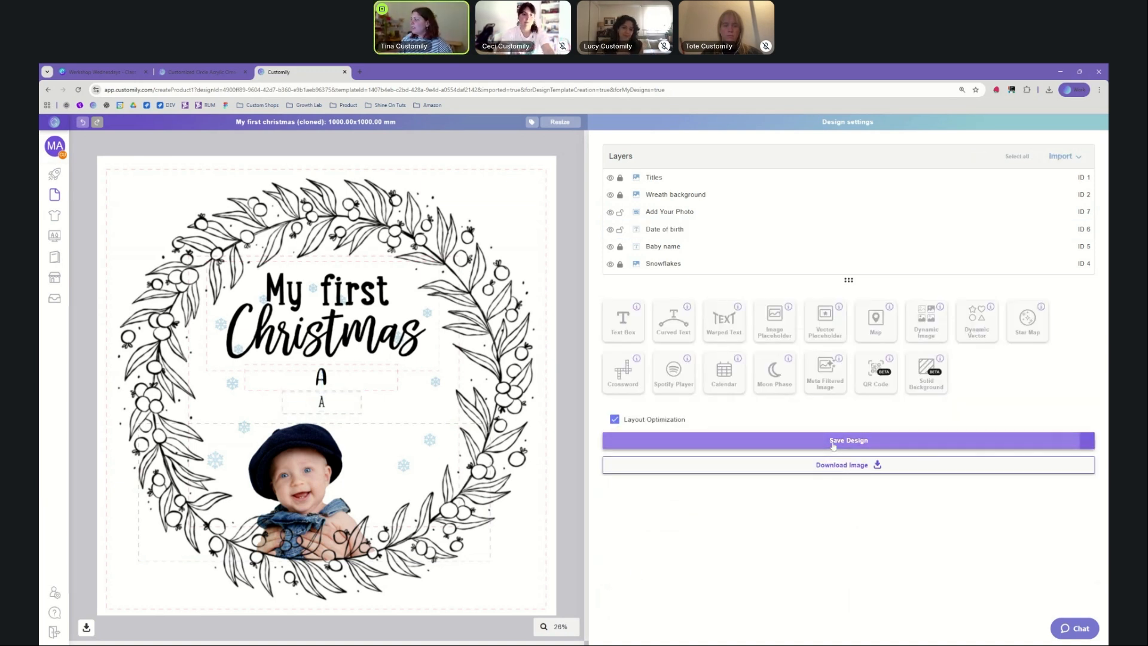
Step: Save the design and open the option set of My first christmas (cloned) with its preview shown
left_click(833, 443)
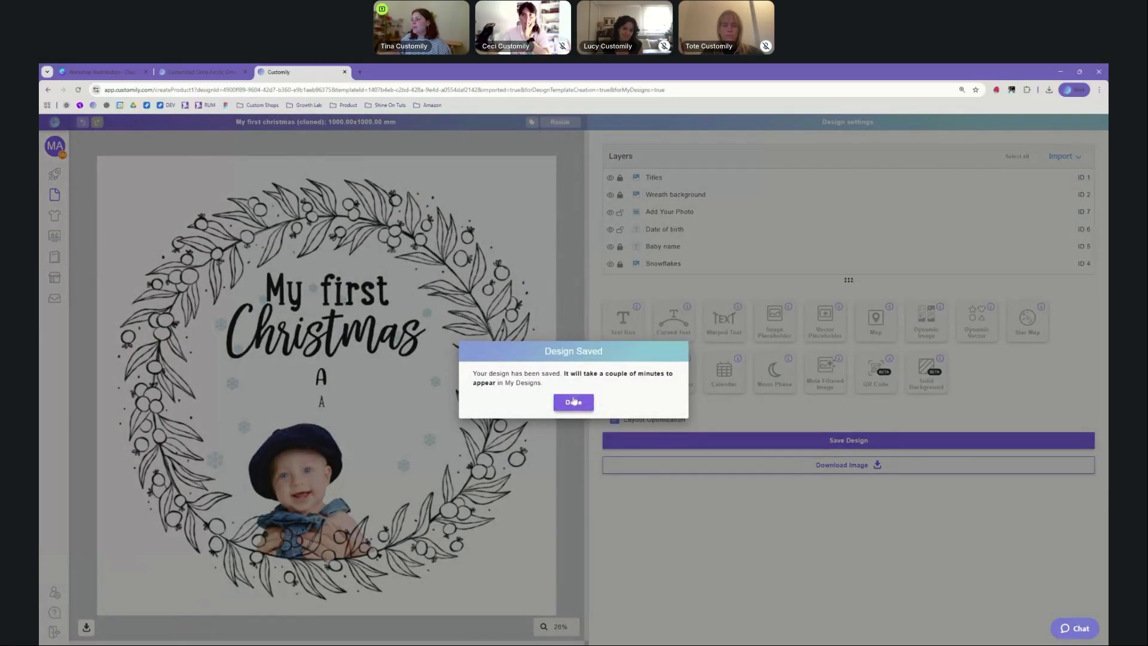
left_click(574, 402)
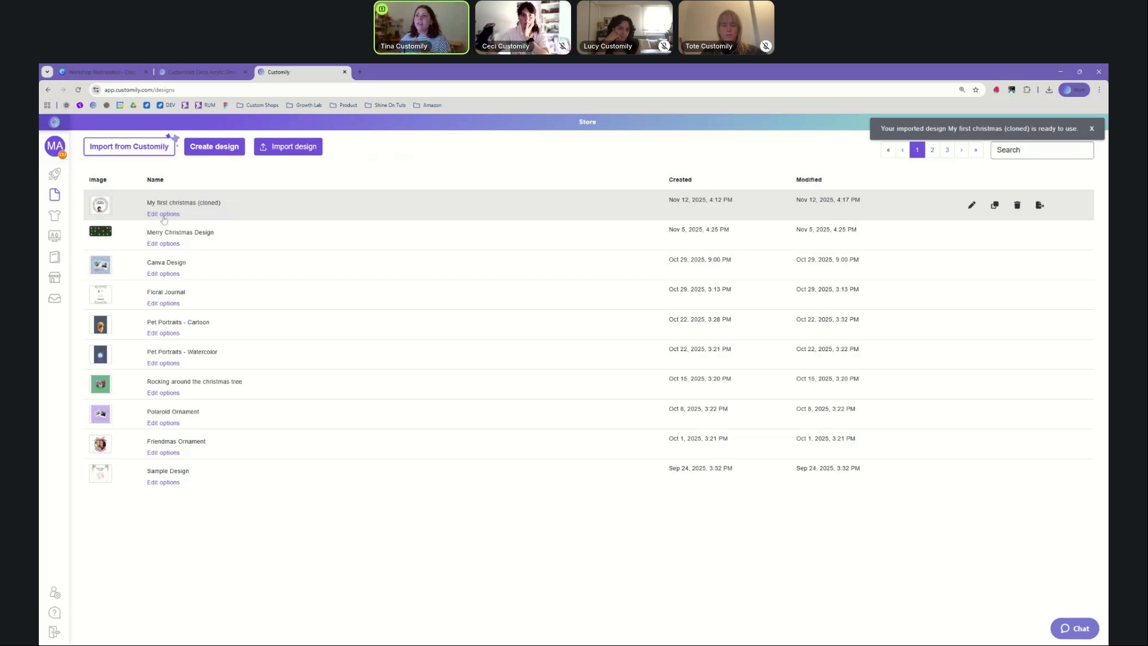
left_click(163, 215)
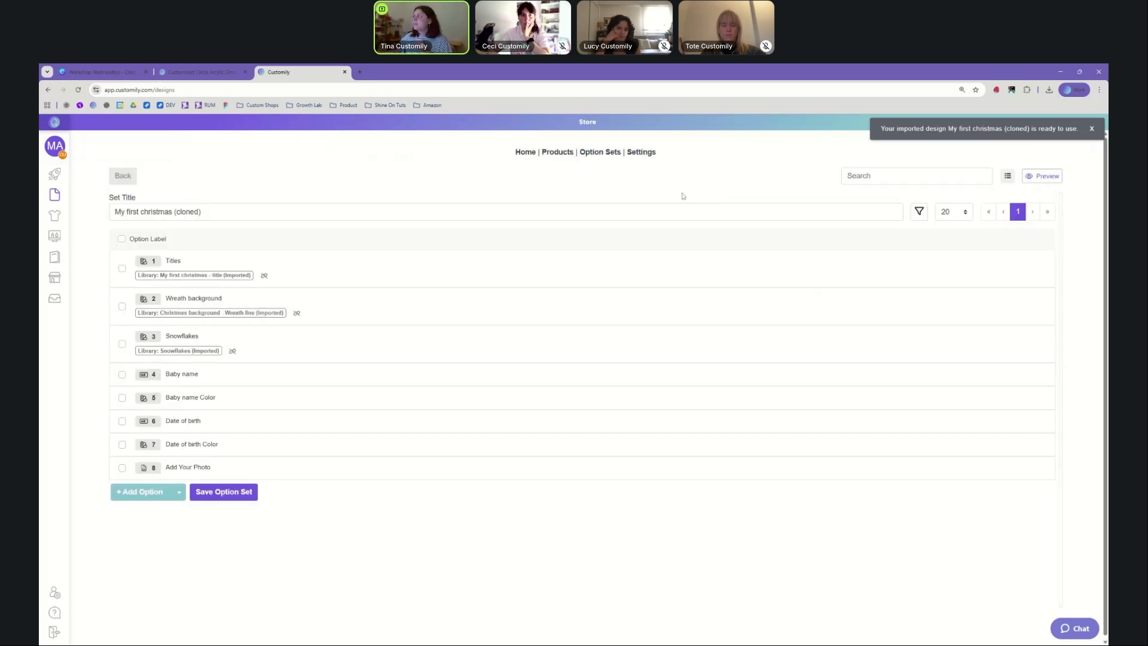
left_click(1040, 177)
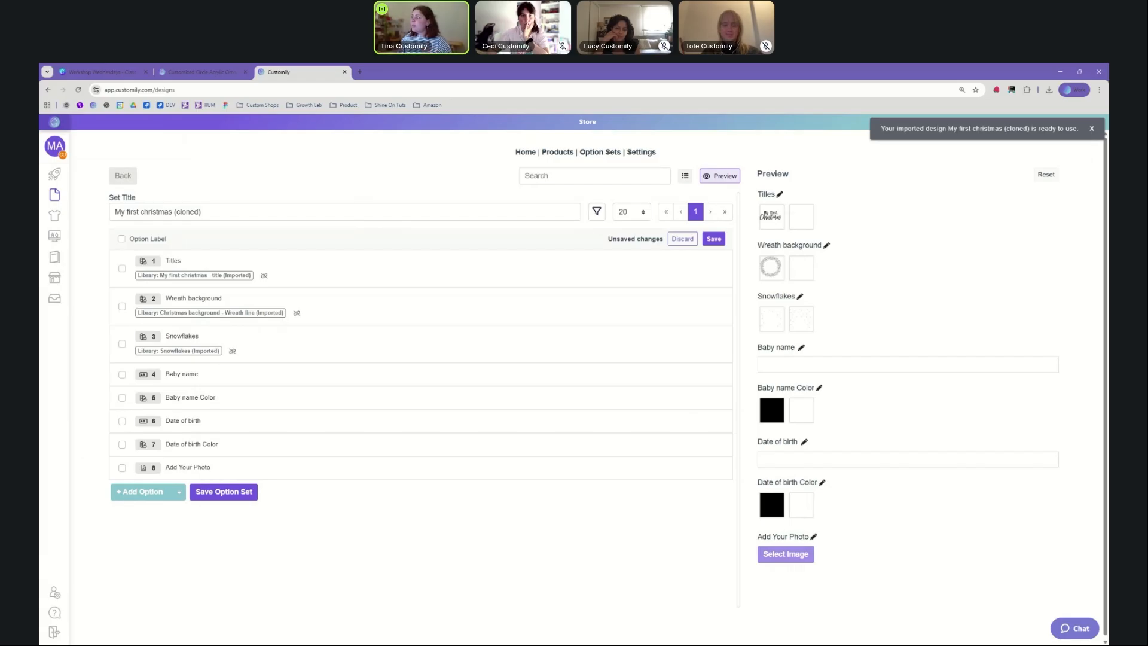
Step: Change the Date of birth option's type to Date Picker and save the option set
left_click(805, 446)
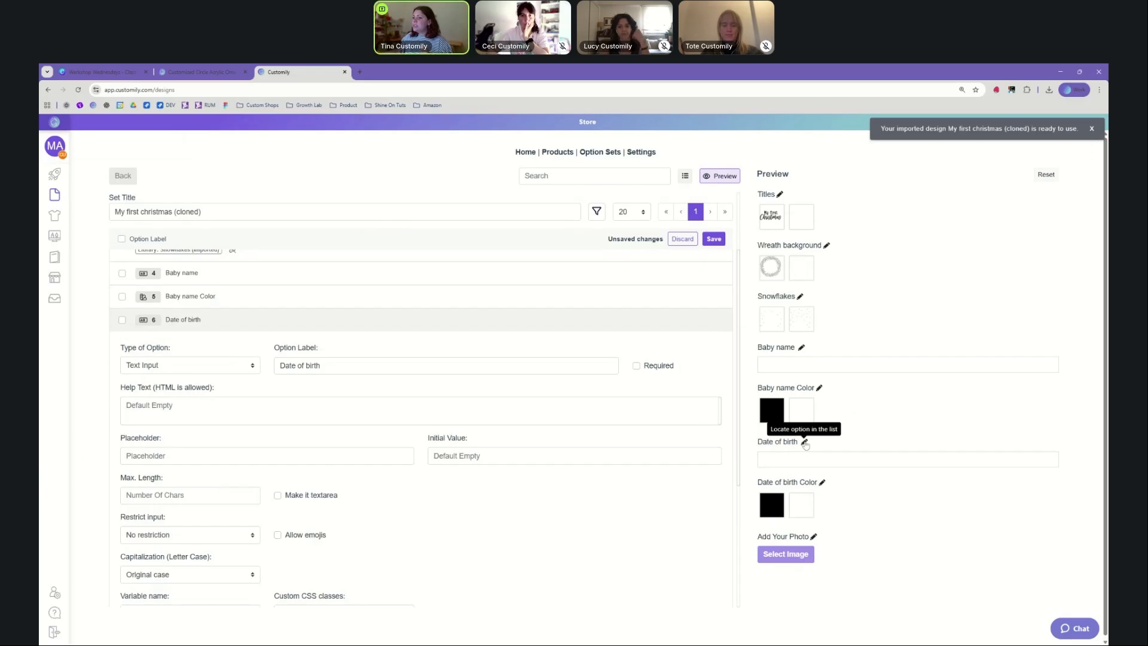
left_click(209, 366)
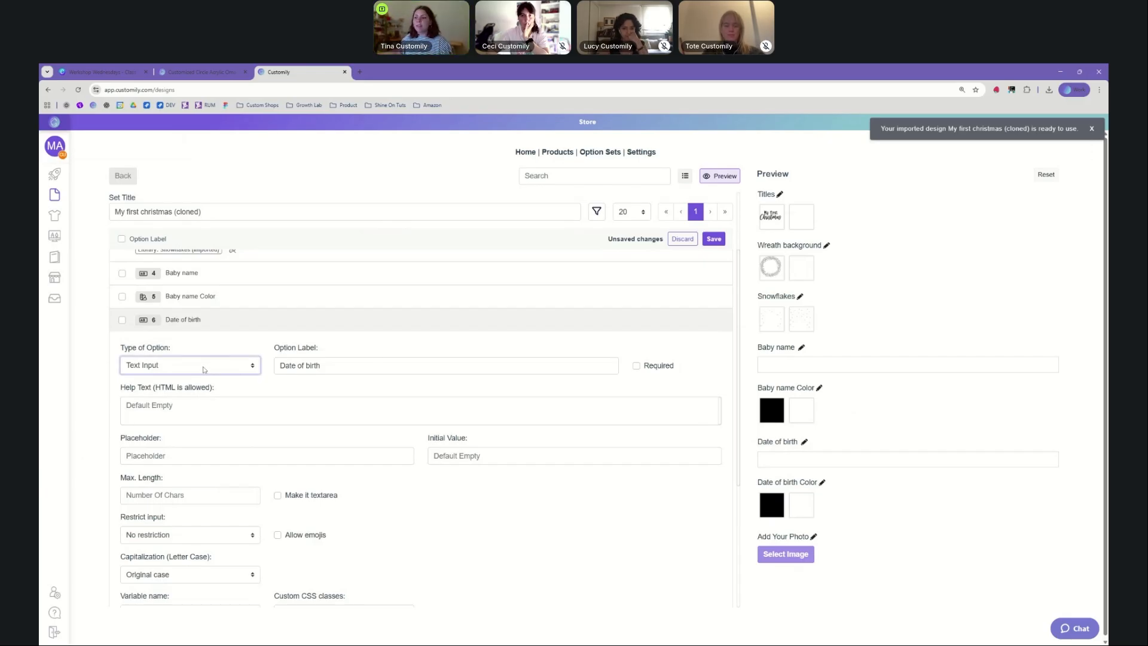
left_click(169, 517)
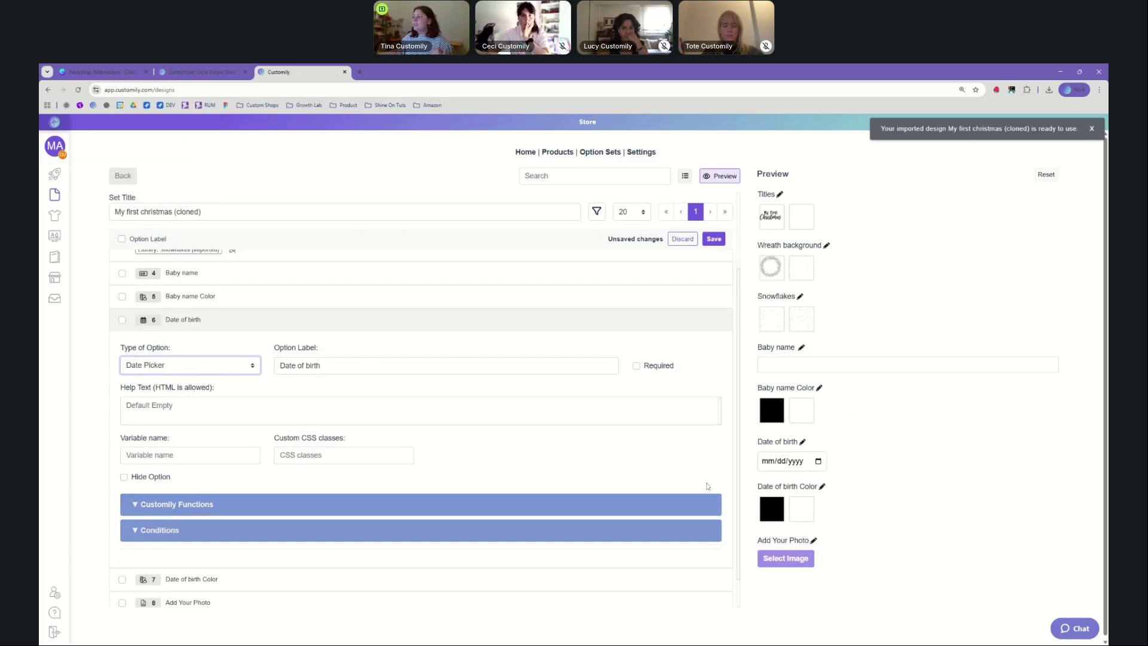
left_click(818, 464)
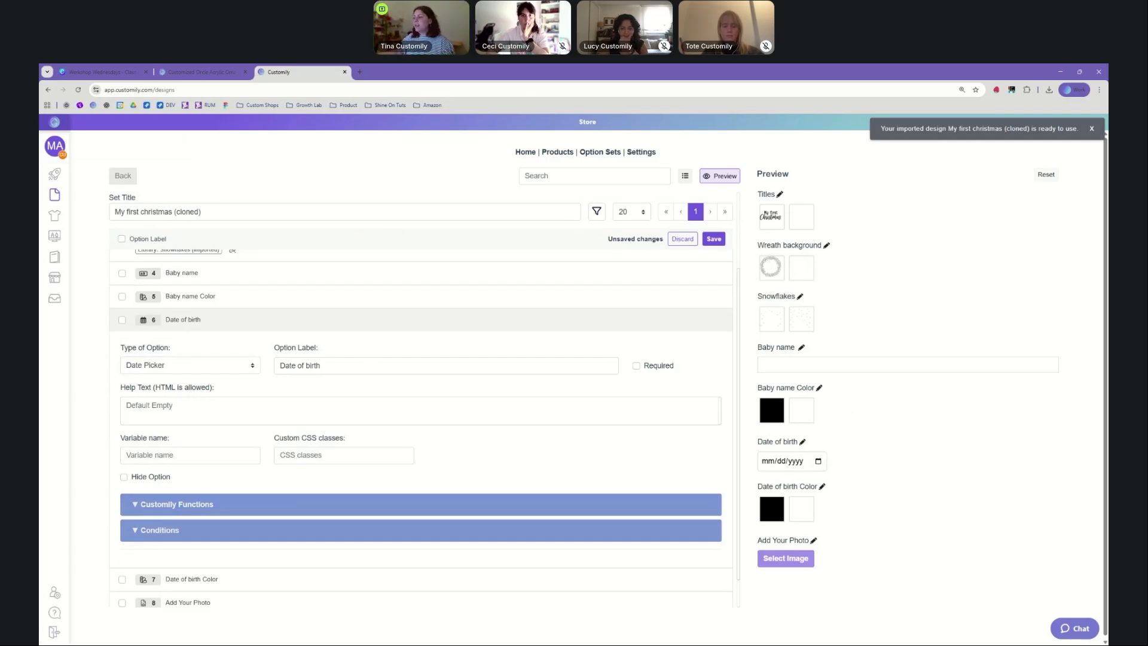
left_click(716, 241)
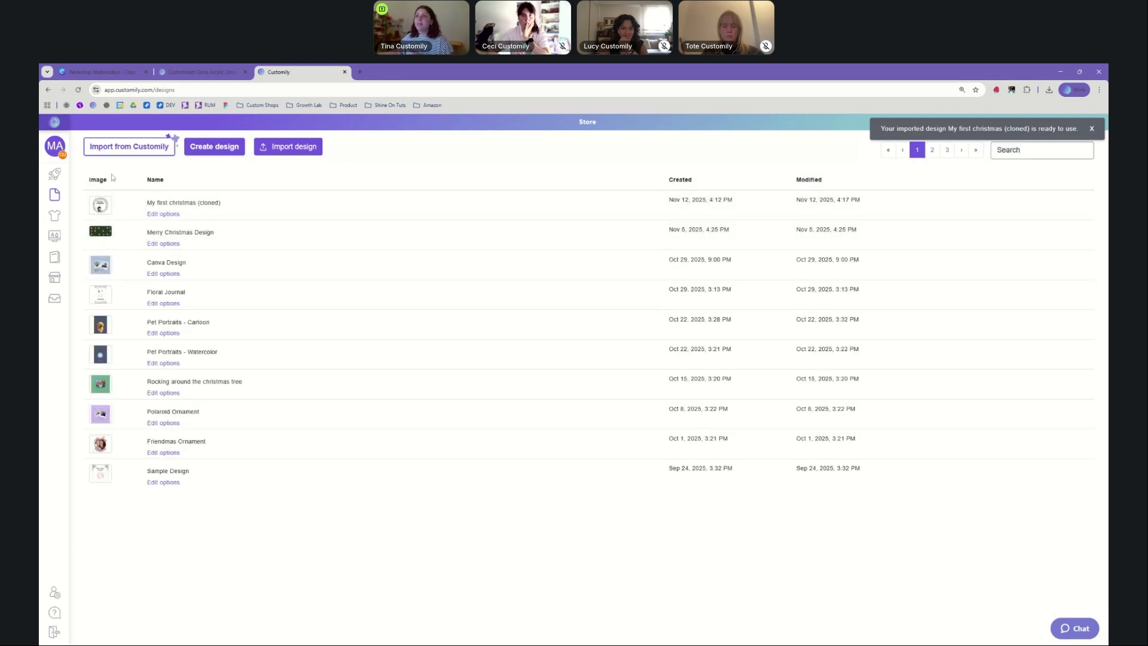
Step: Start publishing a new product and choose the 10" Plate from the Shine On catalog
left_click(57, 178)
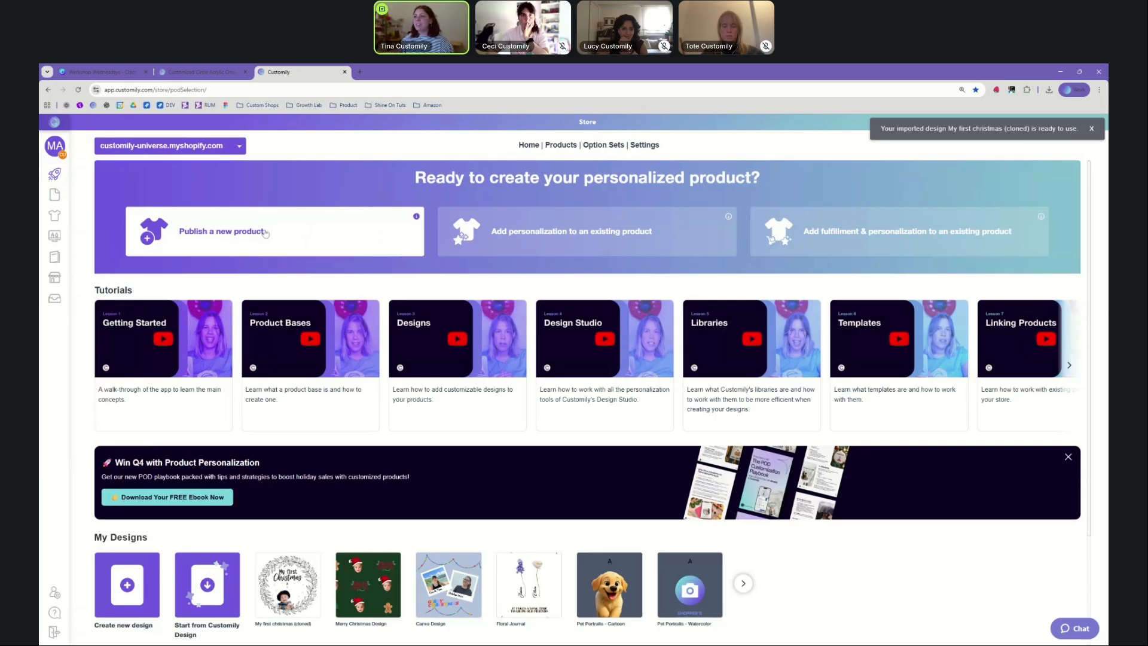
left_click(265, 233)
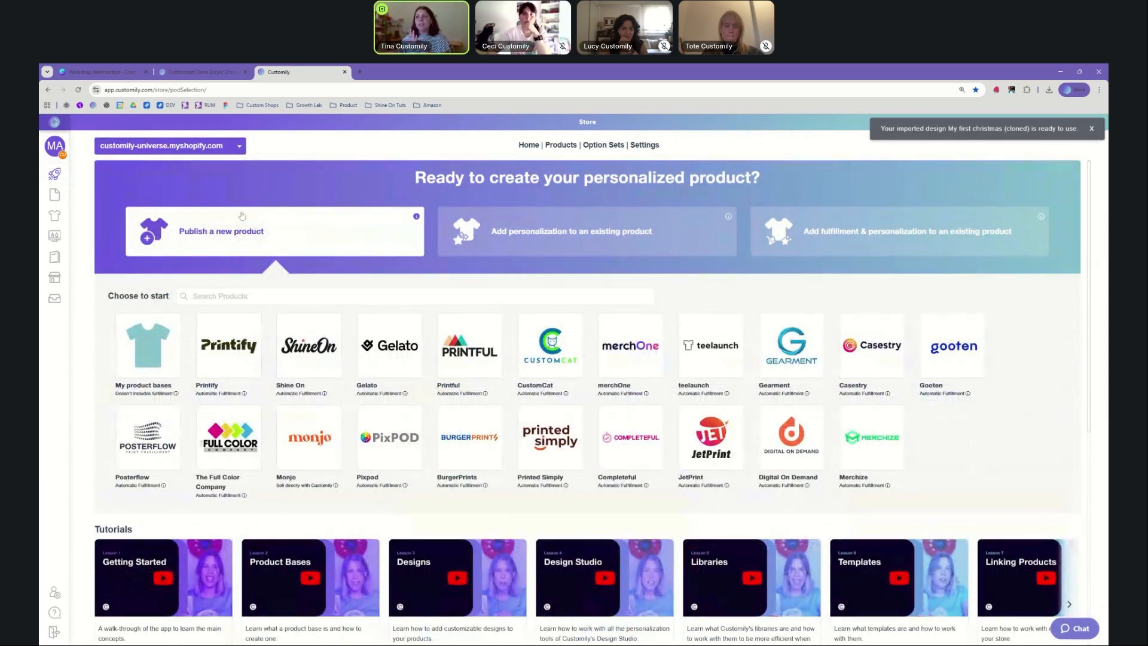
left_click(315, 355)
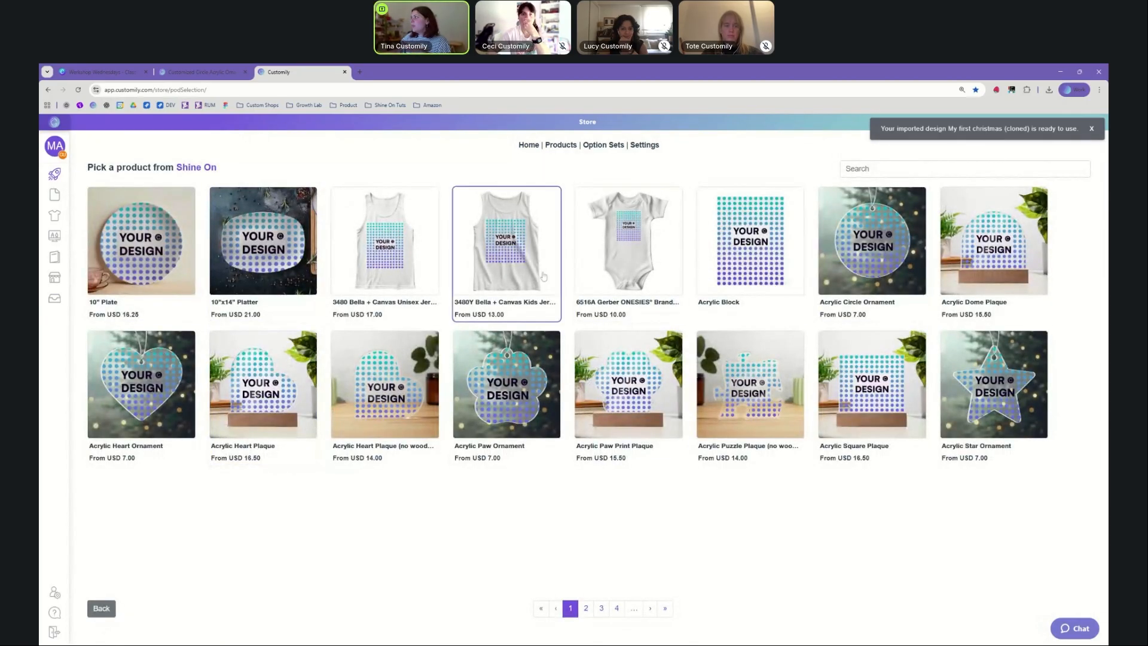
left_click(846, 169)
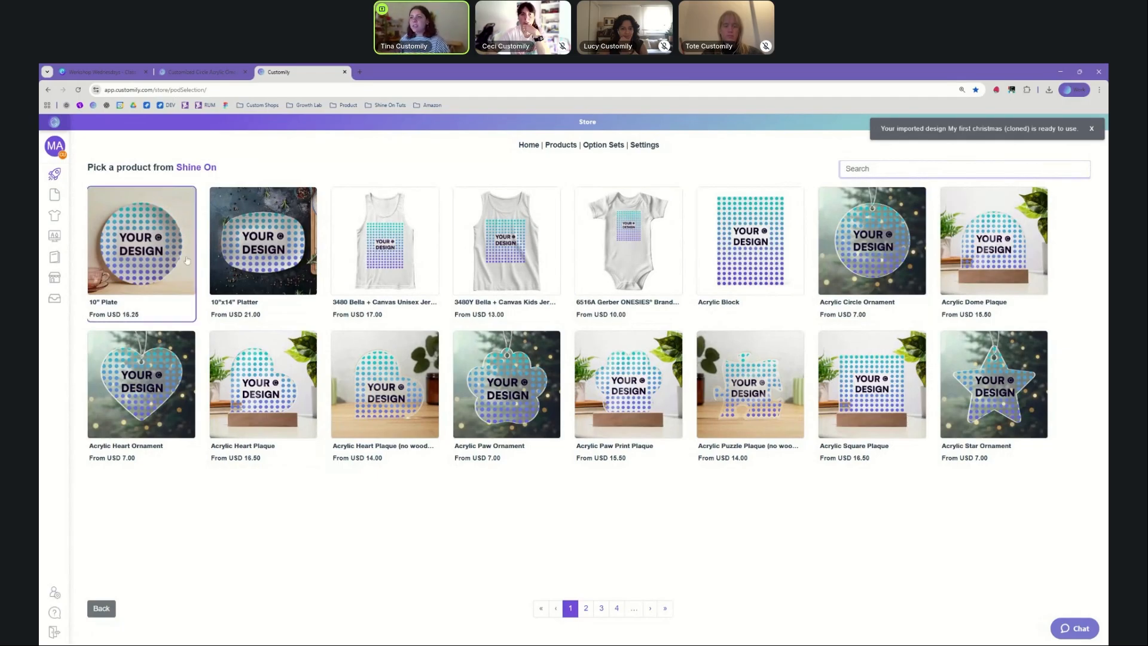
left_click(103, 72)
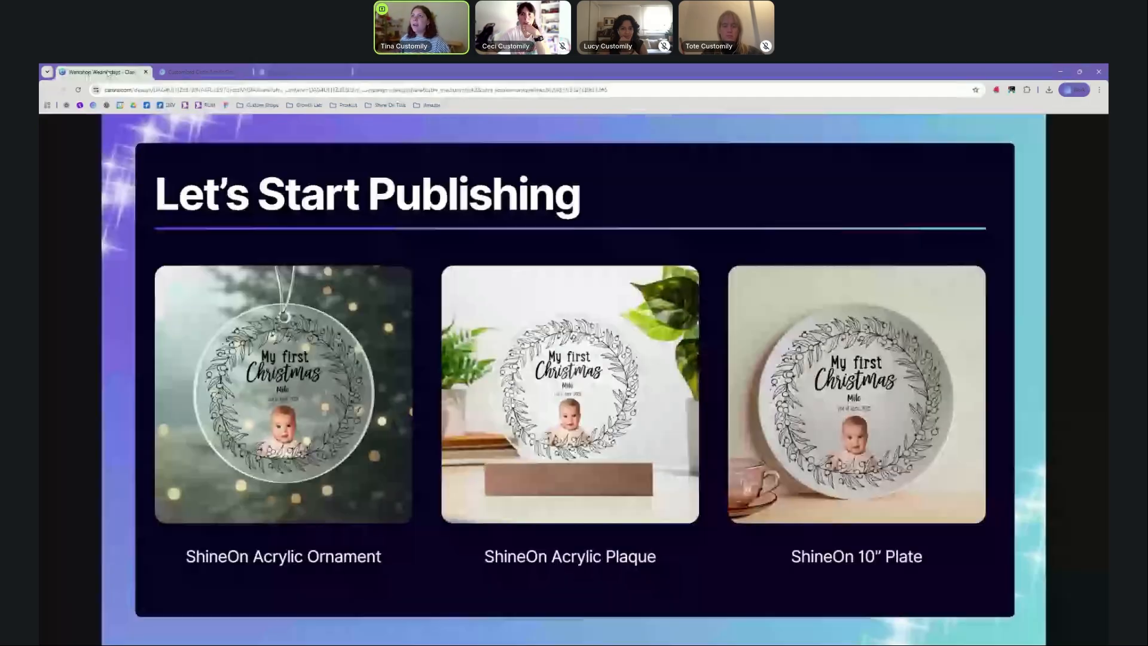
left_click(299, 71)
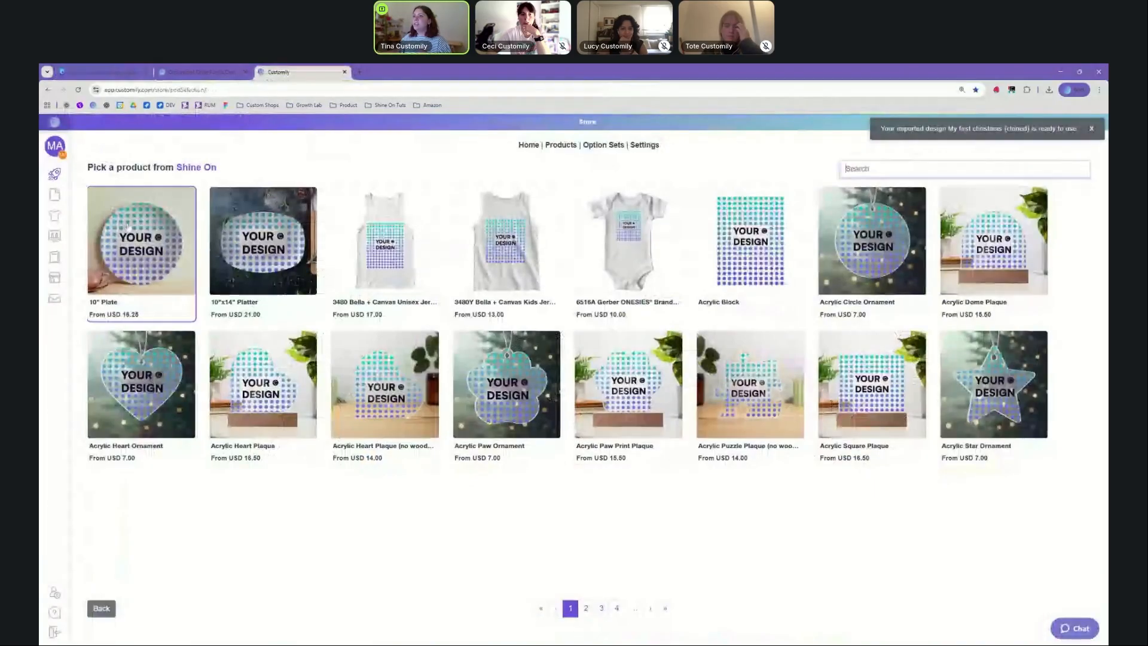
left_click(133, 263)
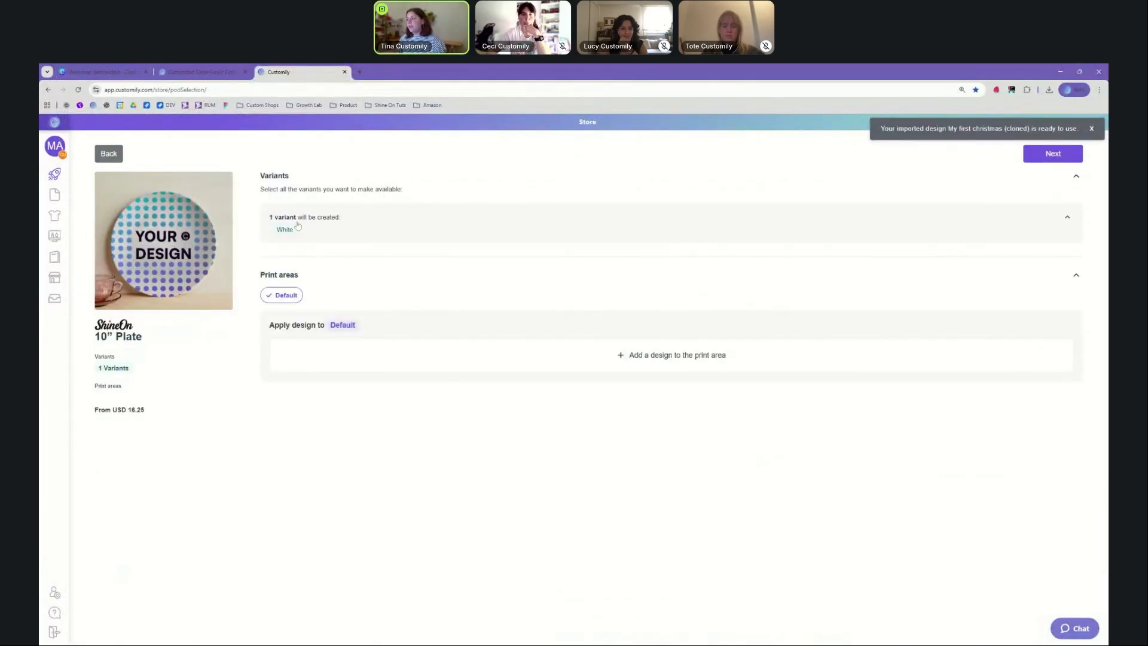
Step: Apply the My first christmas (cloned) design to the plate's Default print area and confirm its position on the plate
left_click(619, 357)
left_click(489, 392)
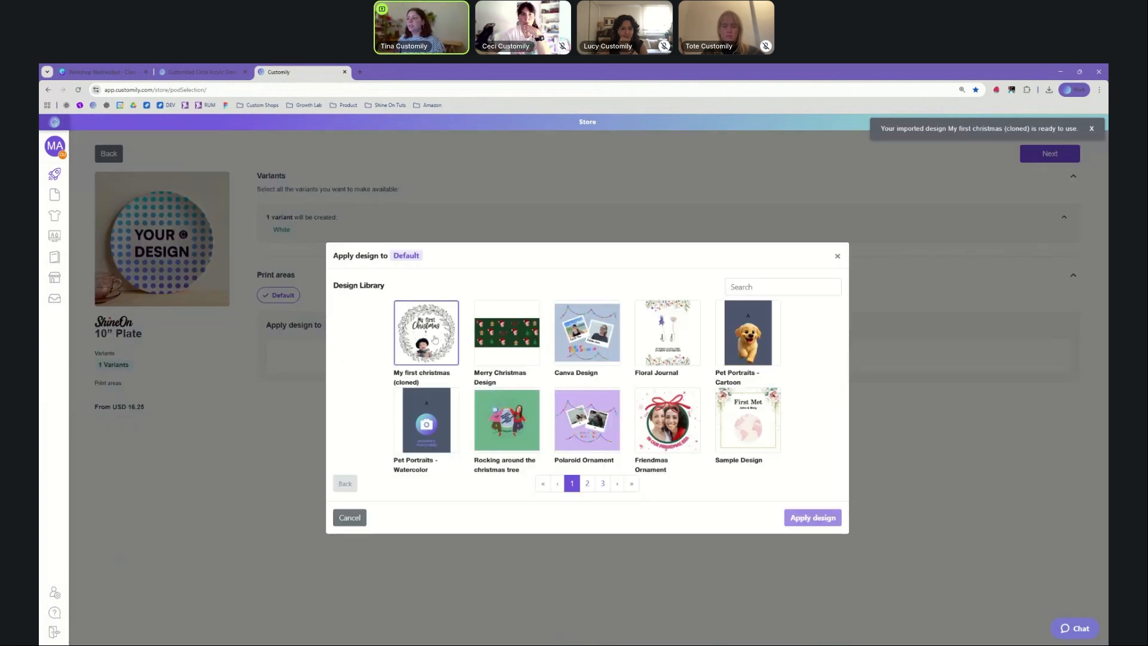
left_click(434, 339)
left_click(814, 518)
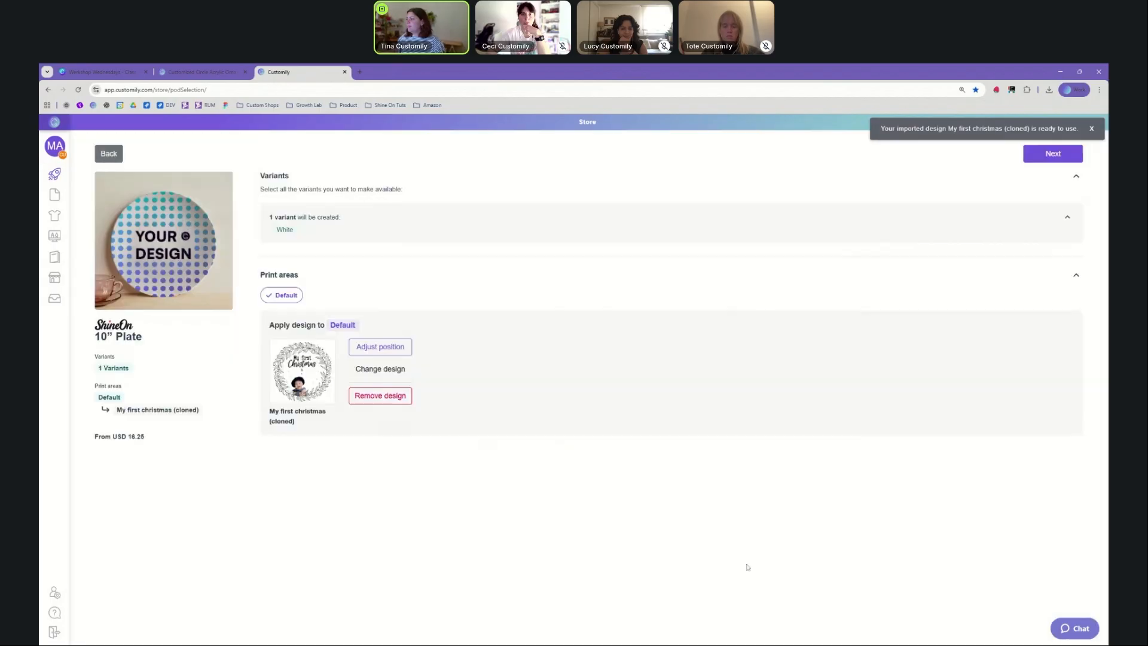
left_click(380, 347)
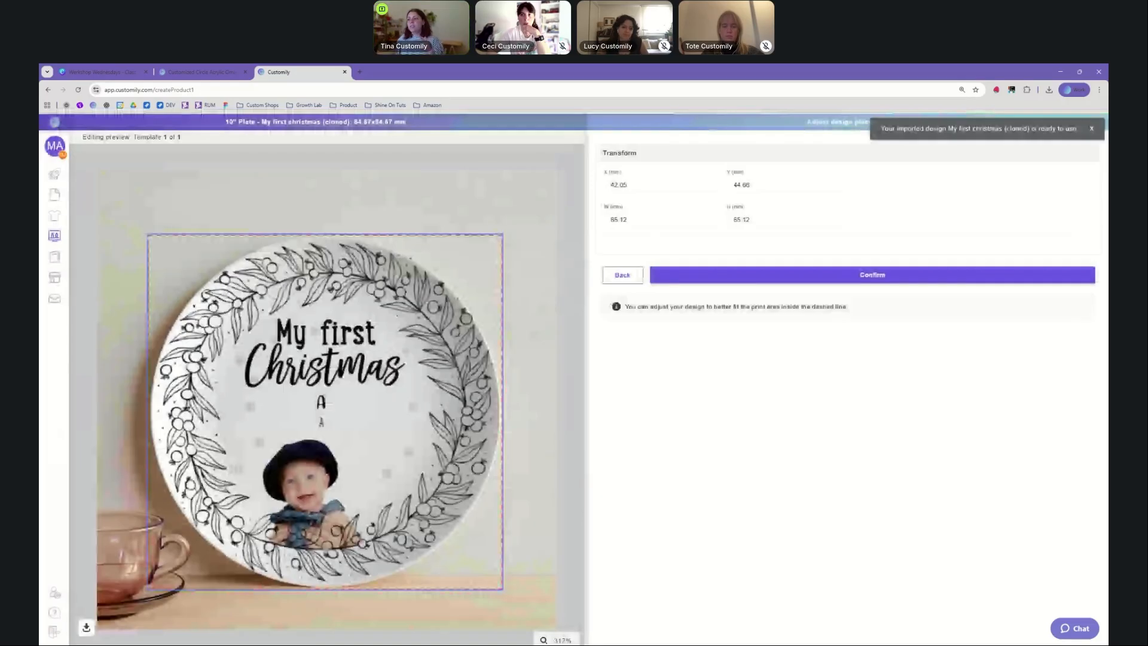
left_click(824, 276)
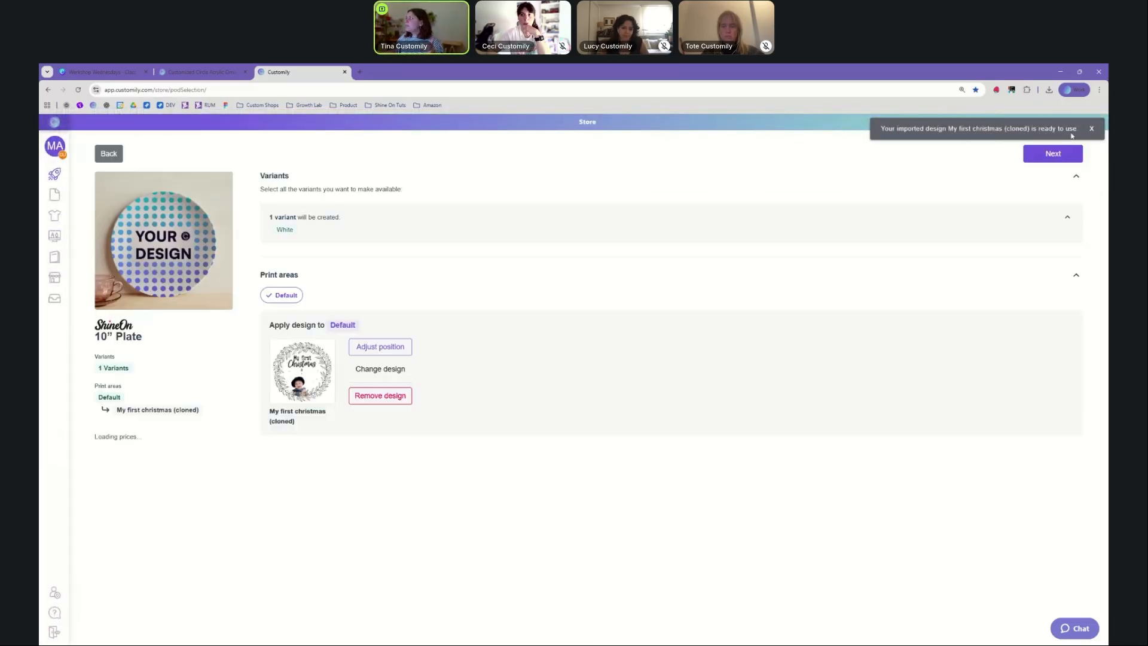
Step: Dismiss the import notification and create the 10" Plate product in the customily-universe Shopify store
left_click(1090, 129)
left_click(1062, 157)
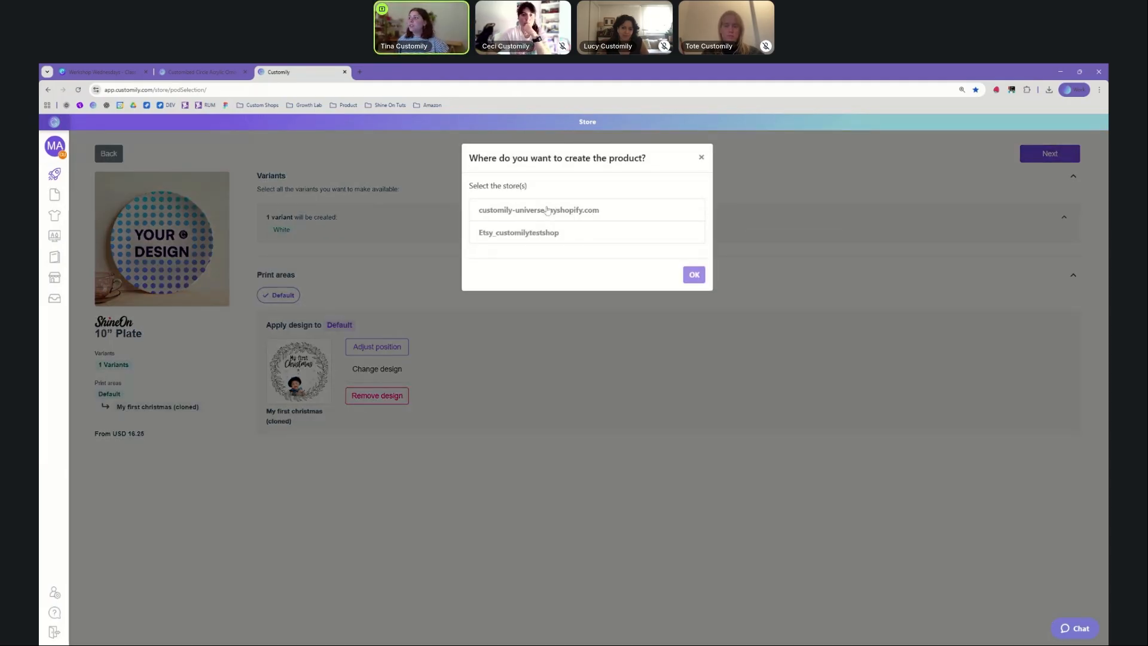
left_click(571, 211)
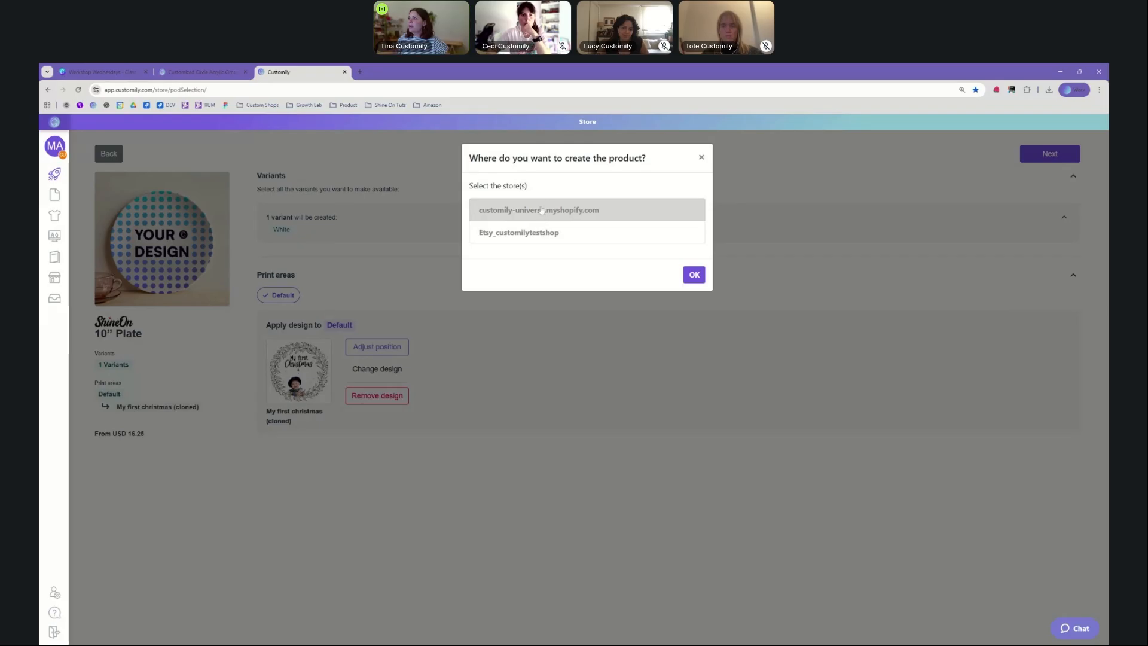
left_click(691, 274)
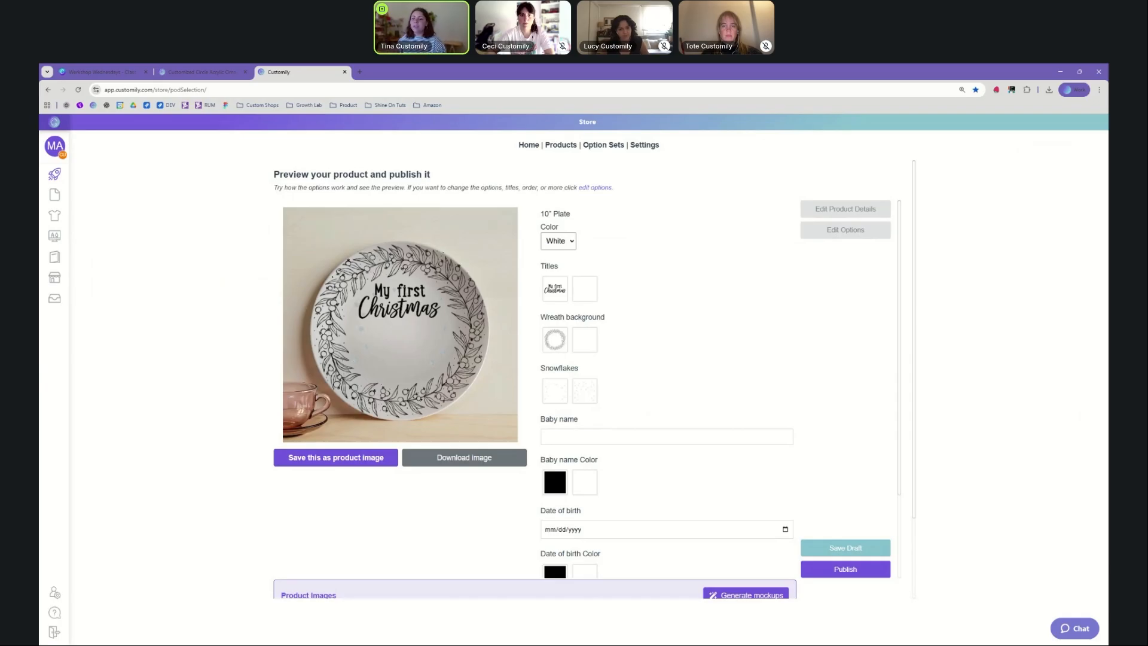
Step: Choose the My first Christmas title, the Wreath - Black background and the More snowflakes option for the plate preview
left_click(554, 288)
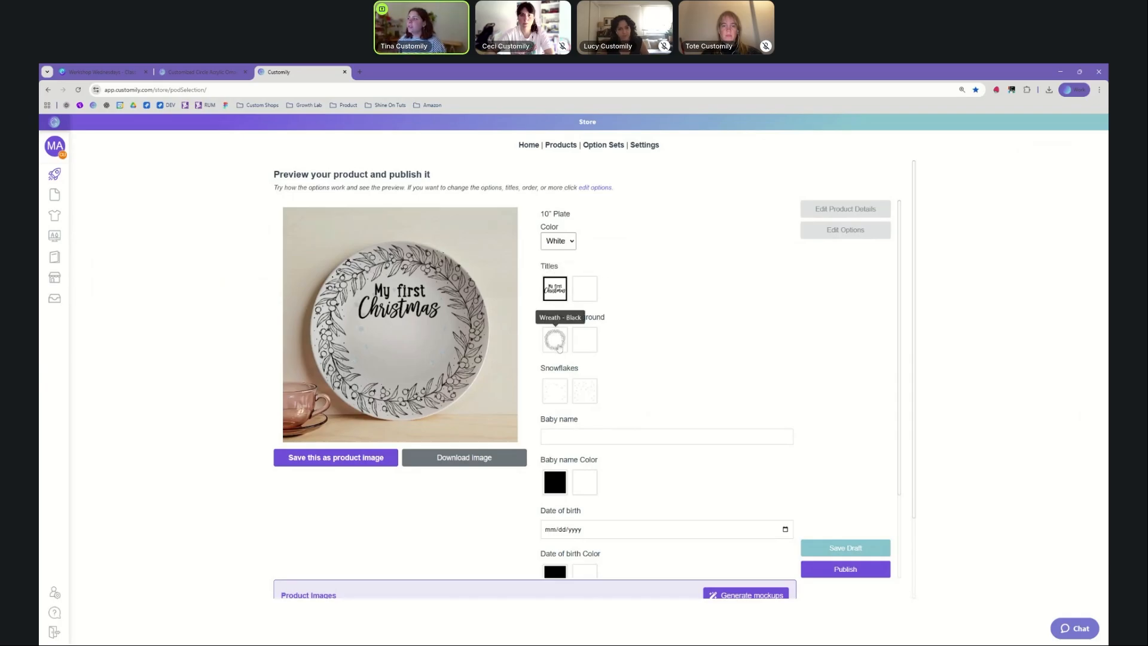
left_click(555, 339)
left_click(577, 392)
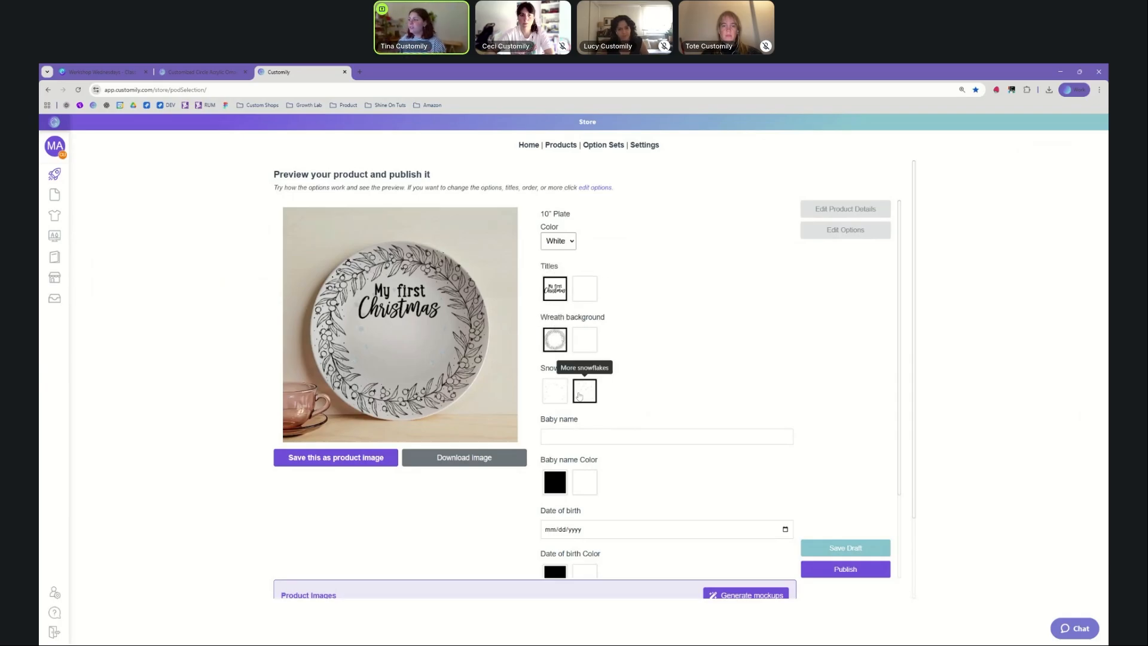
Step: Enter the baby's name on the plate and choose black as the Baby name Color
scroll(625, 348, "down", 2)
left_click(634, 352)
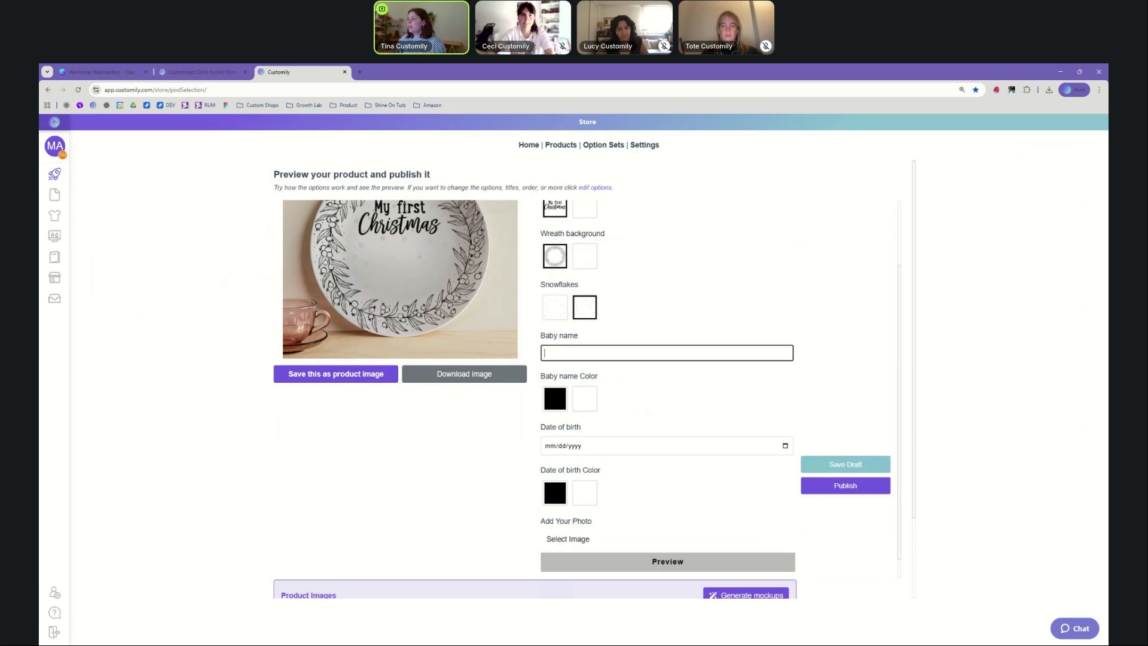
type("Milo")
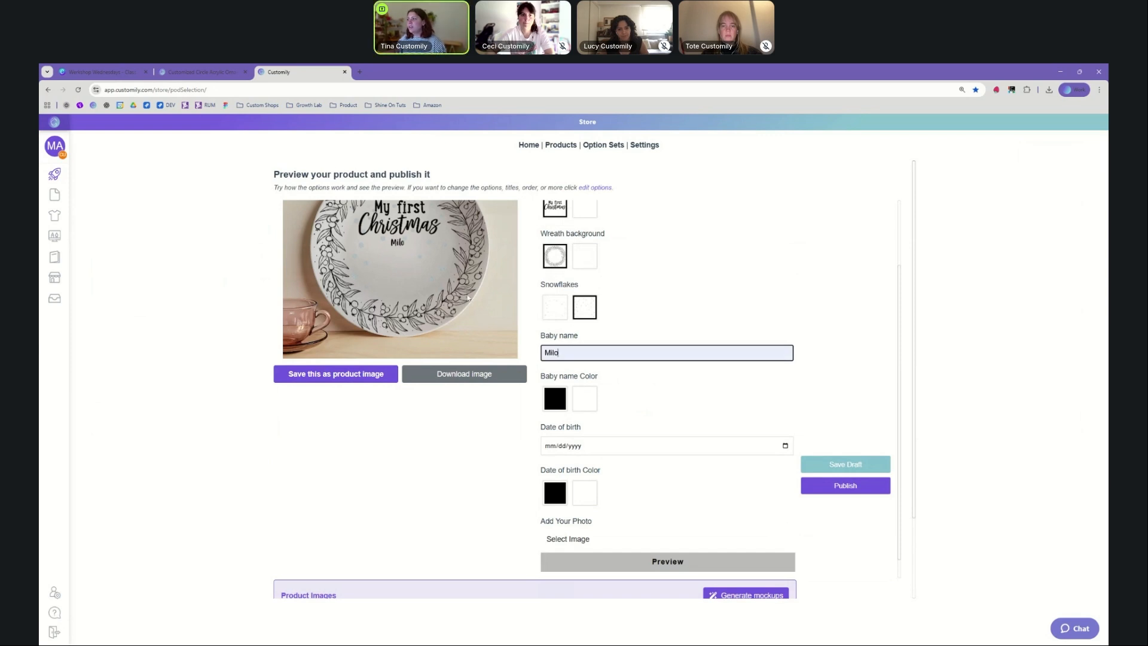
left_click(556, 400)
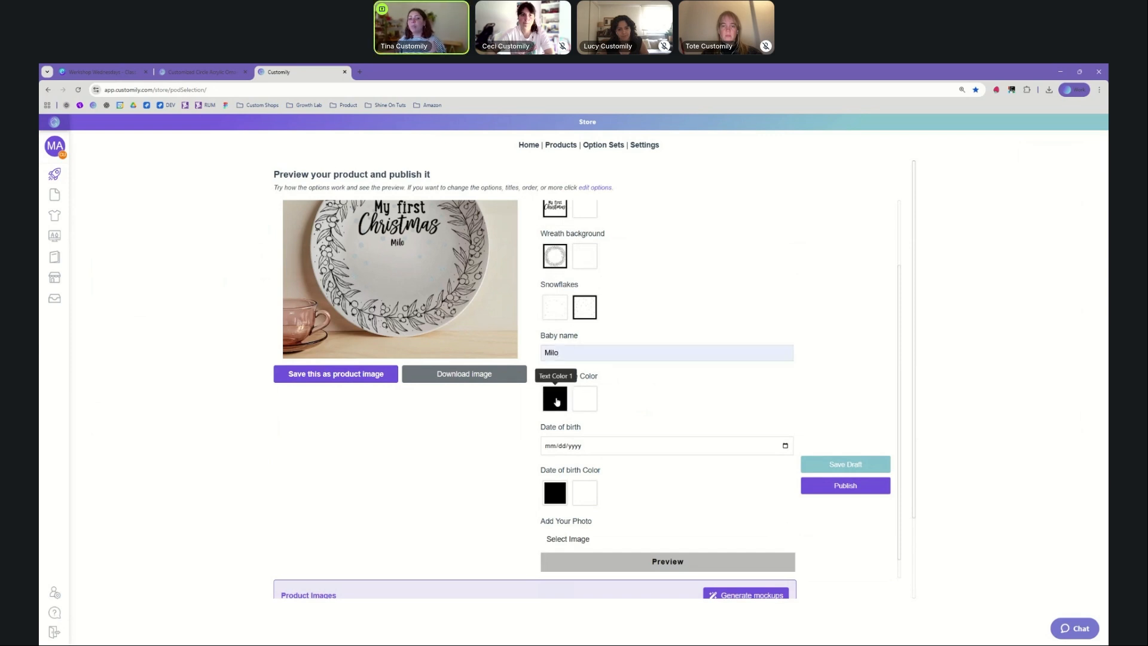
Step: Pick the baby's date of birth in the calendar and choose black as the Date of birth Color
left_click(577, 446)
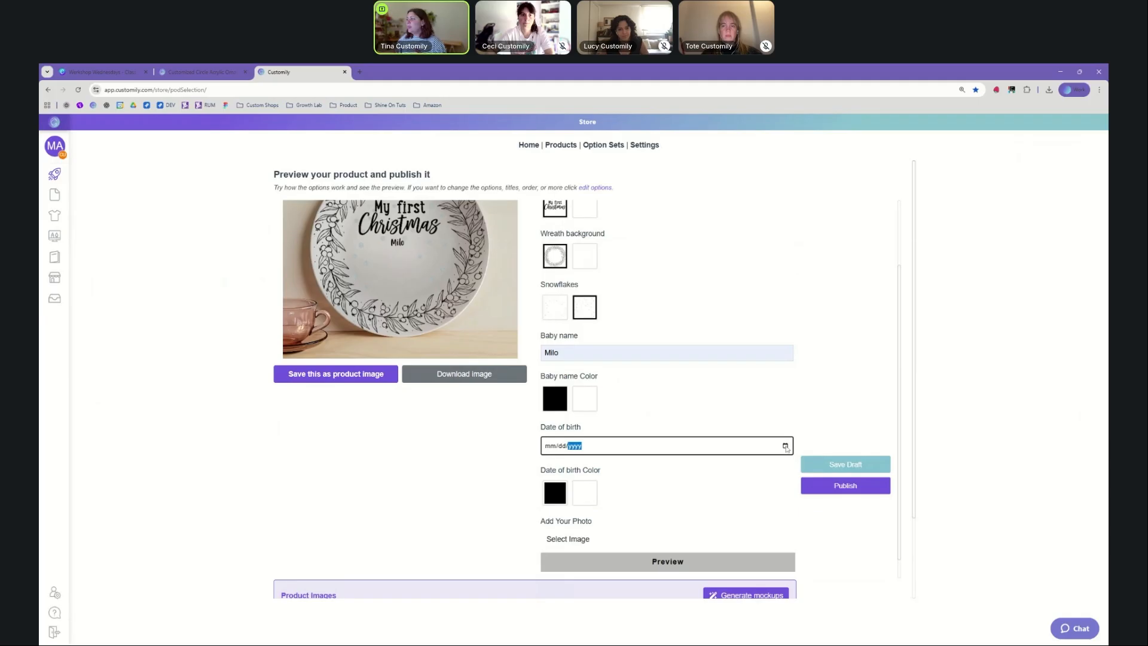
left_click(786, 446)
left_click(581, 452)
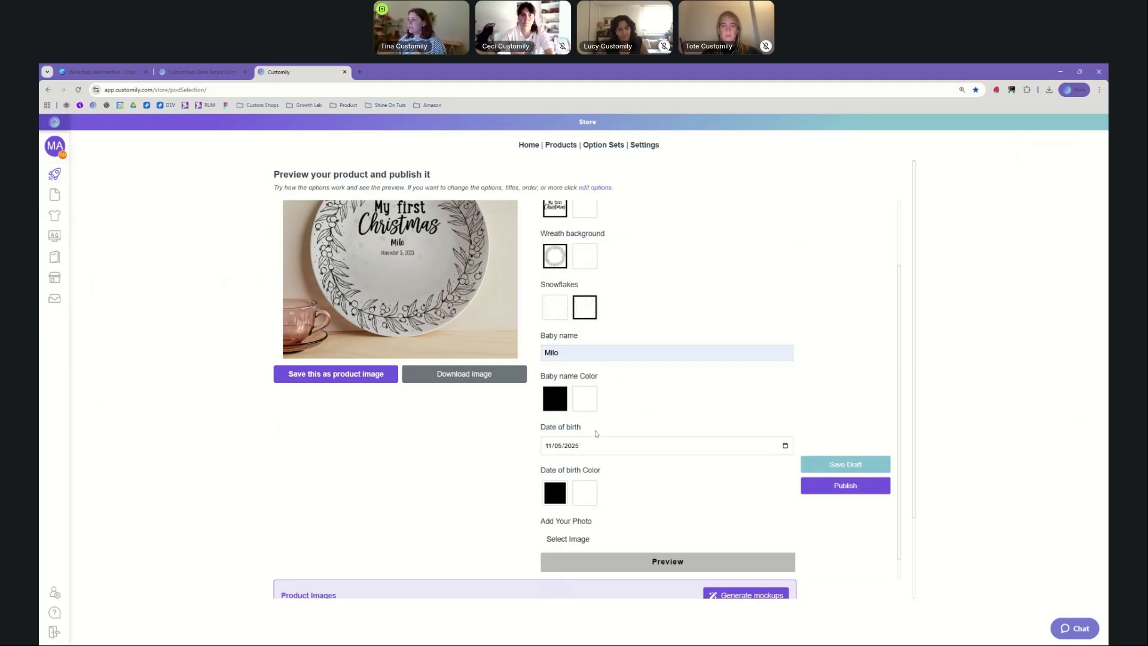
left_click(557, 496)
Step: Add the baby photo to the plate under Add Your Photo and deselect it in the preview
scroll(598, 509, "down", 1)
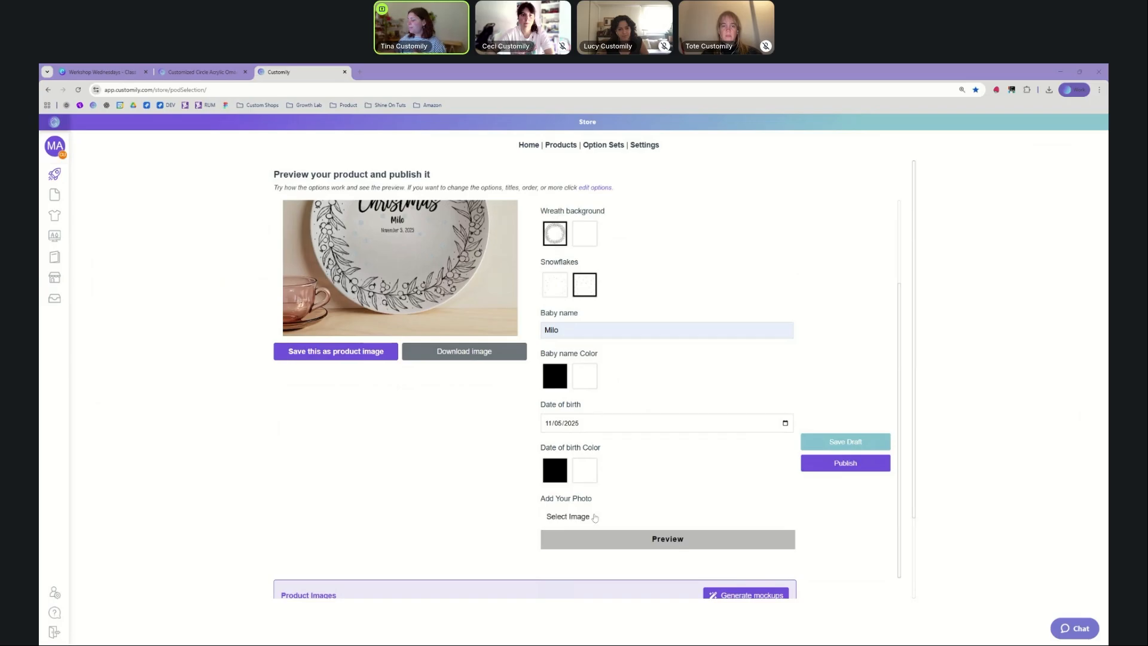
left_click(595, 518)
scroll(644, 389, "up", 1)
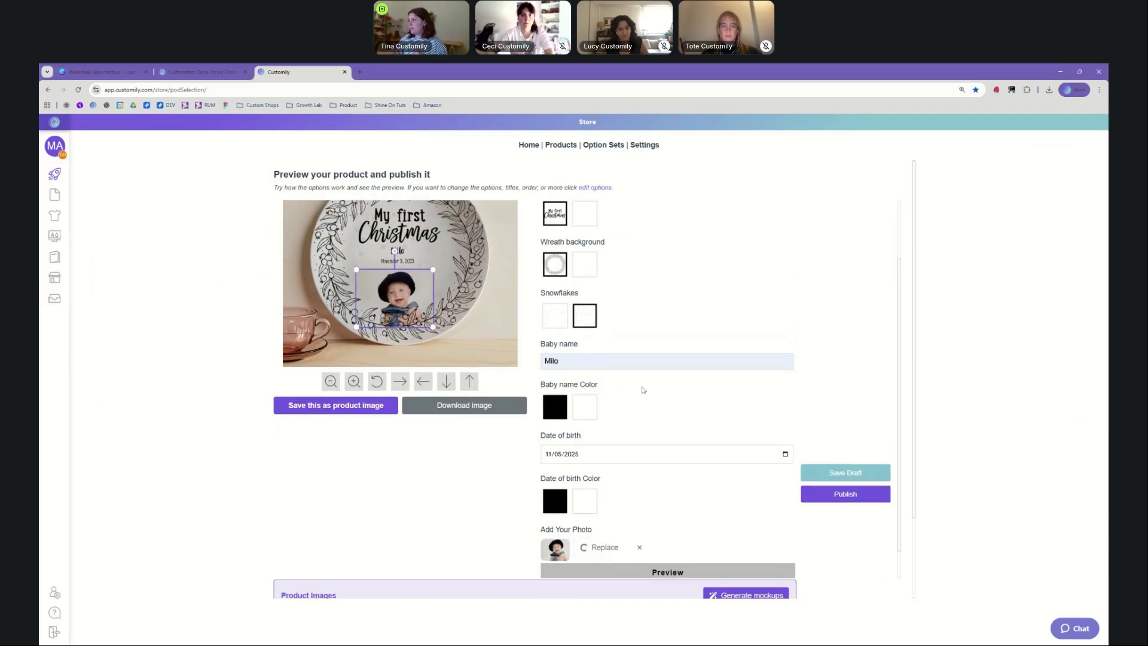
scroll(643, 390, "up", 1)
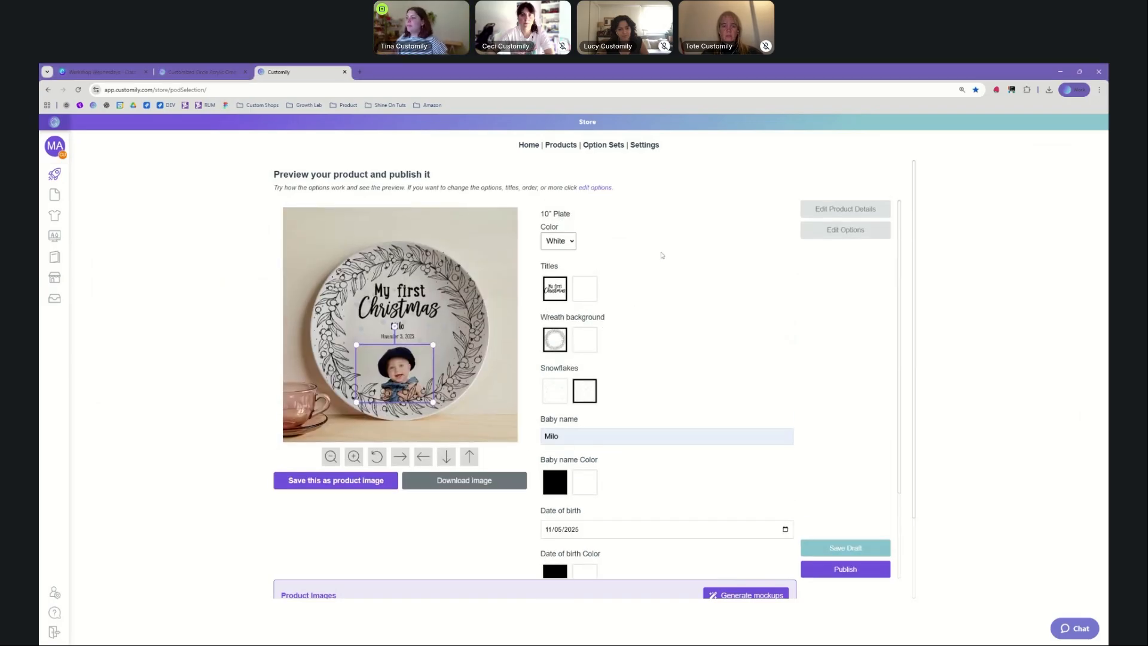
left_click(474, 363)
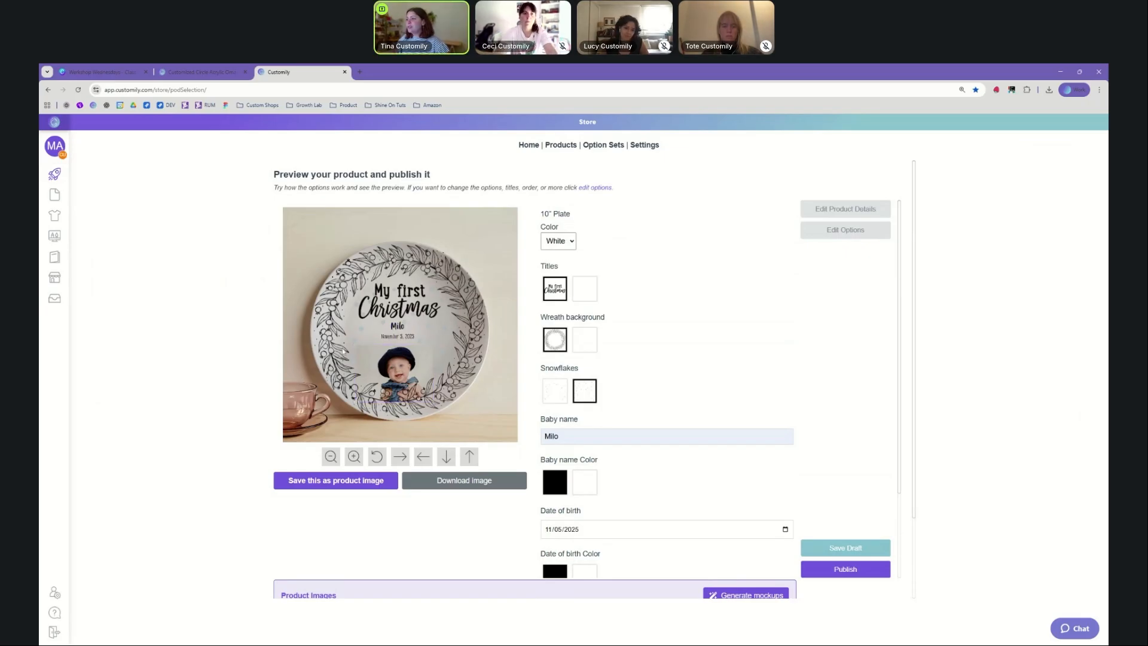
Step: Adjust the baby photo's position beneath the date on the plate and save the preview as a product image
left_click(397, 372)
scroll(620, 387, "down", 2)
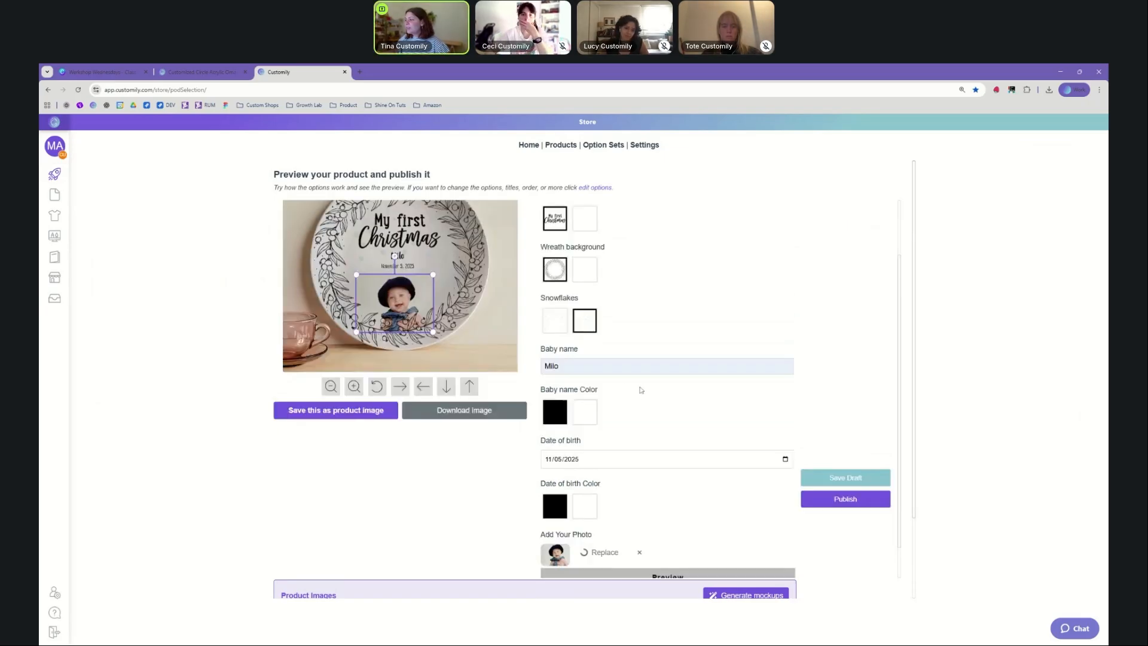
scroll(560, 520, "up", 2)
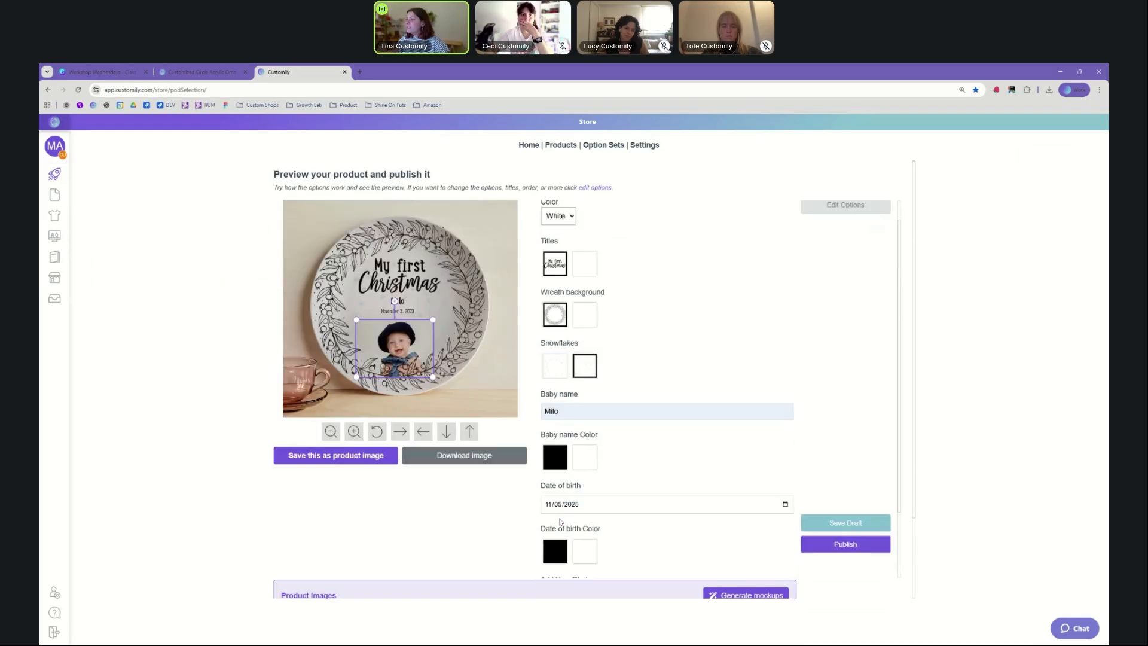
left_click(464, 307)
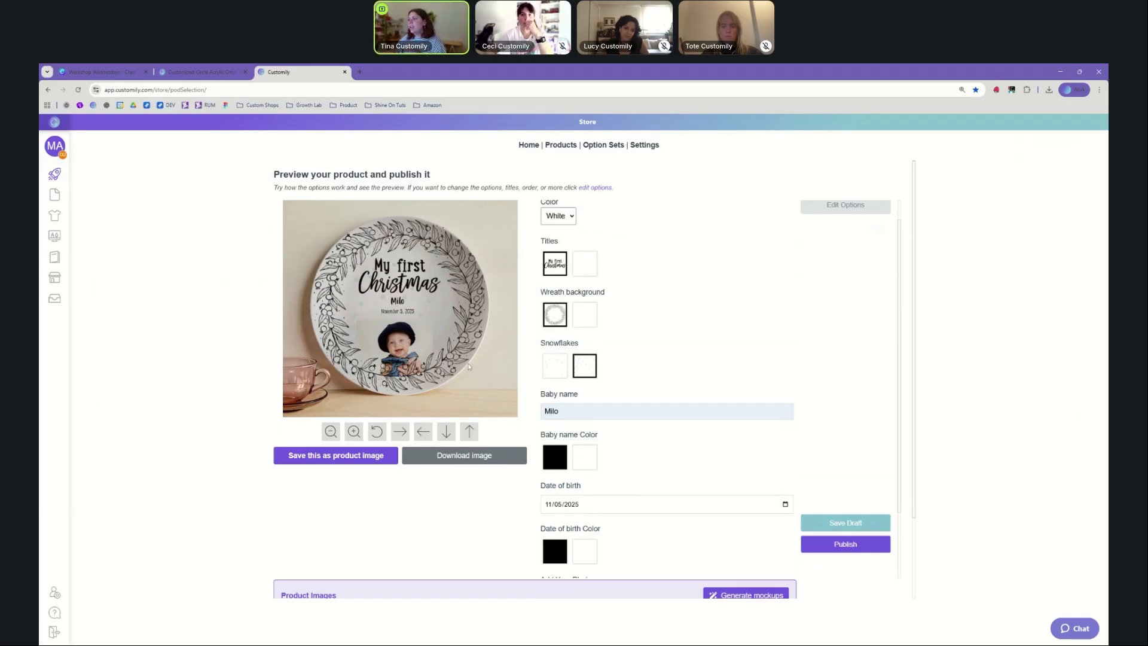
left_click(385, 351)
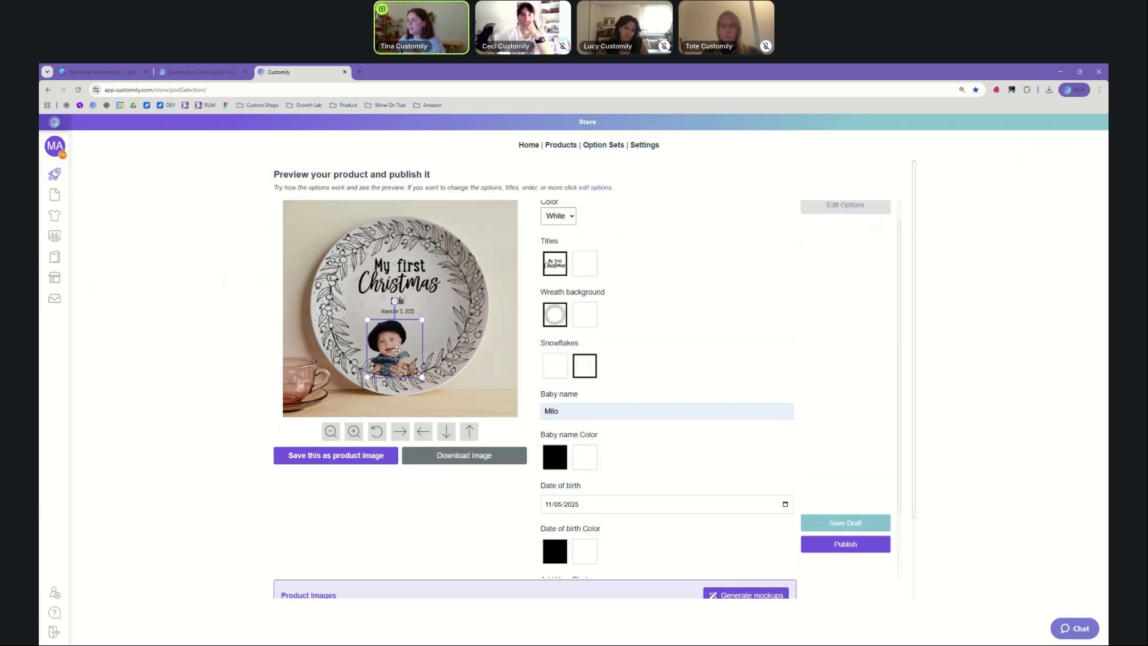
left_click_drag(397, 350, 401, 351)
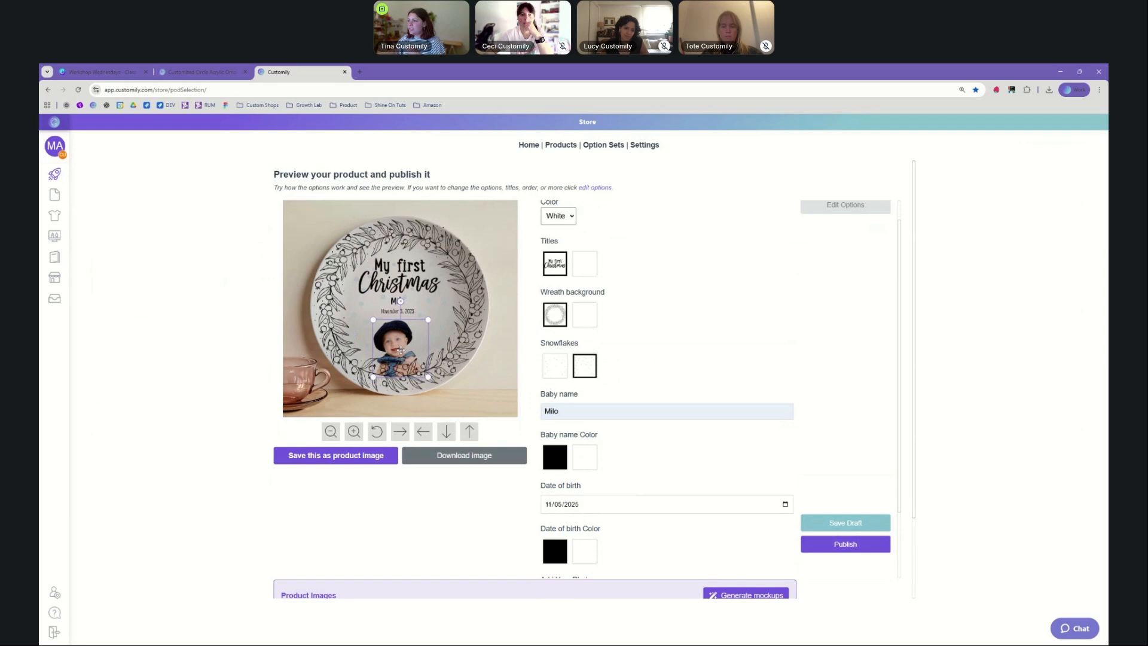
left_click(454, 321)
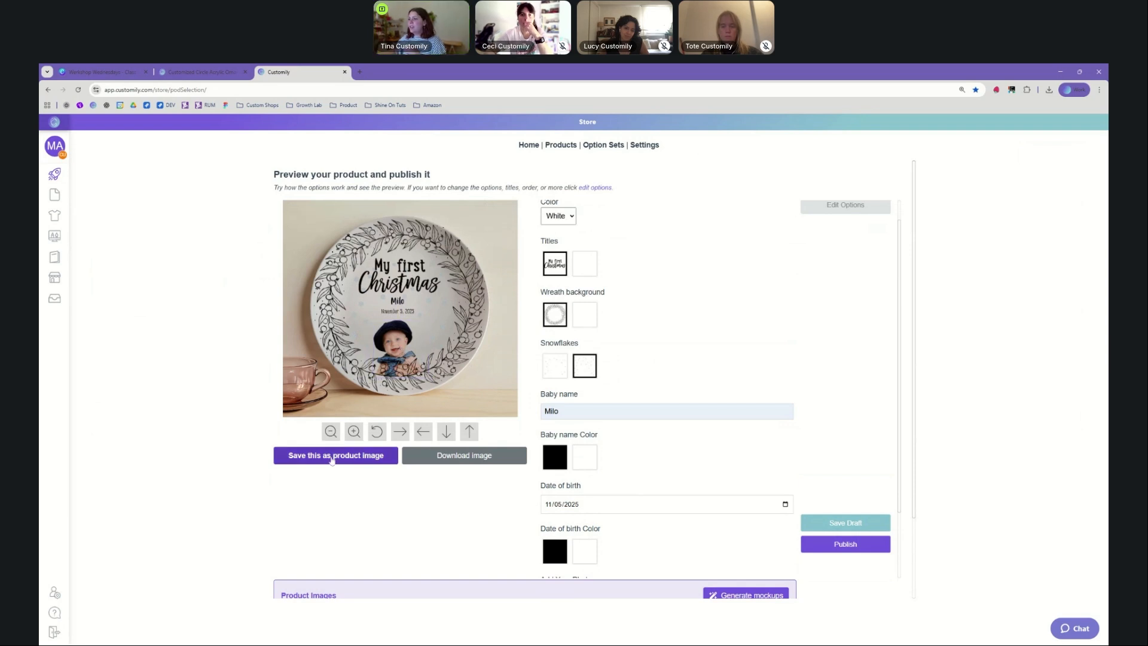
left_click(305, 461)
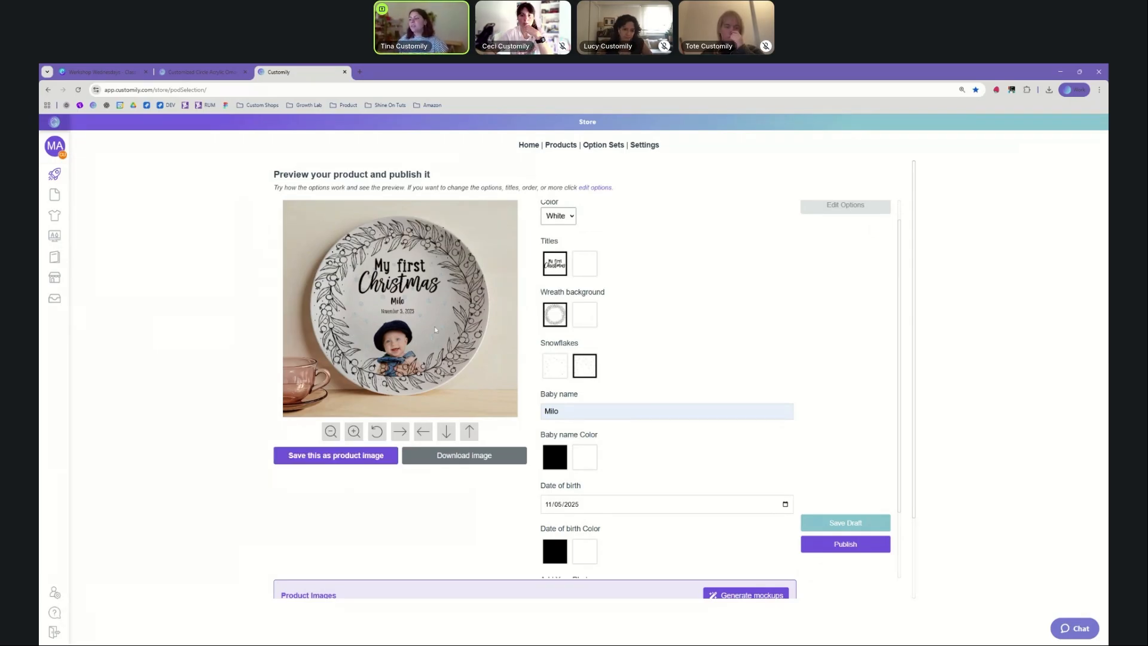
Step: Open the mockup generator for the product images and choose the Christmas scene
scroll(508, 580, "down", 3)
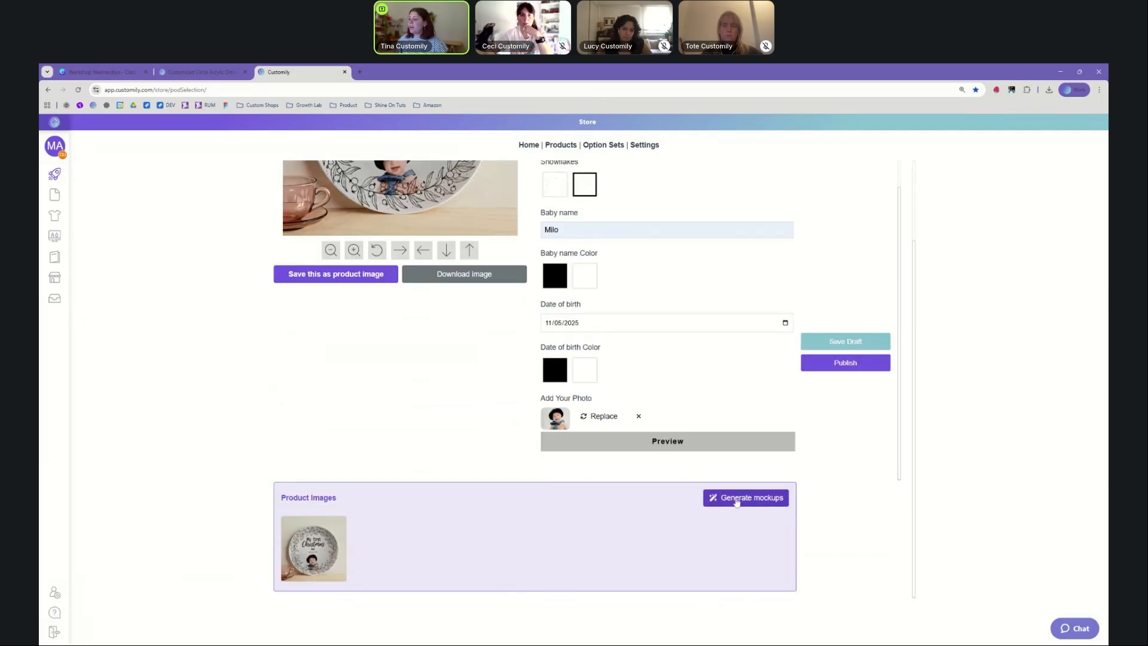
left_click(737, 501)
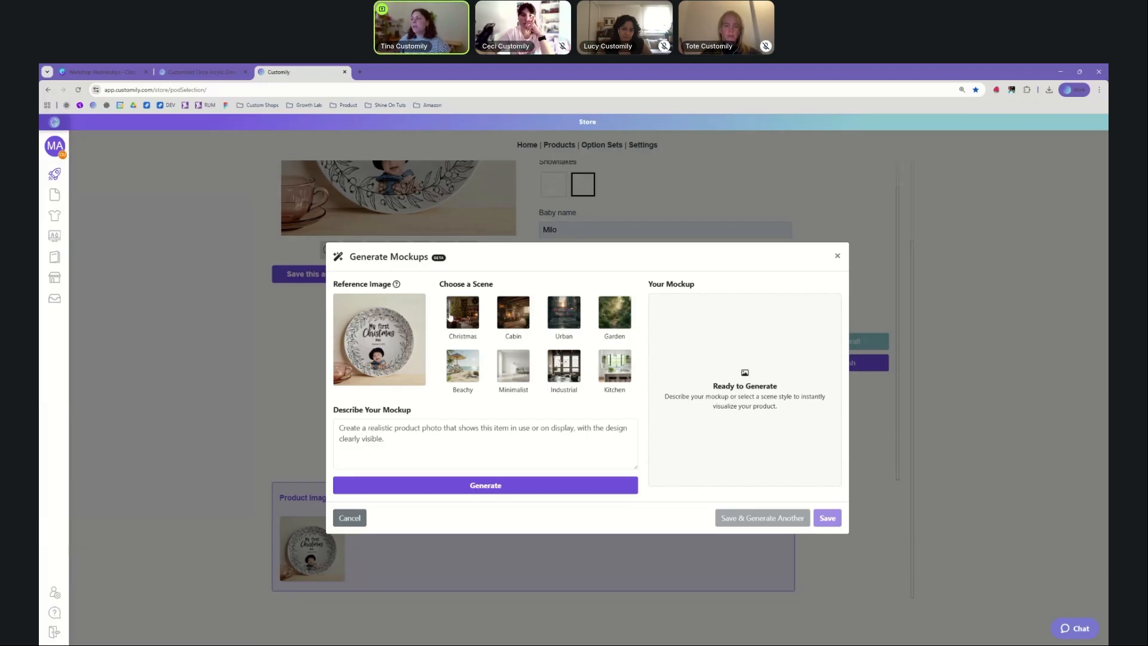
left_click(451, 319)
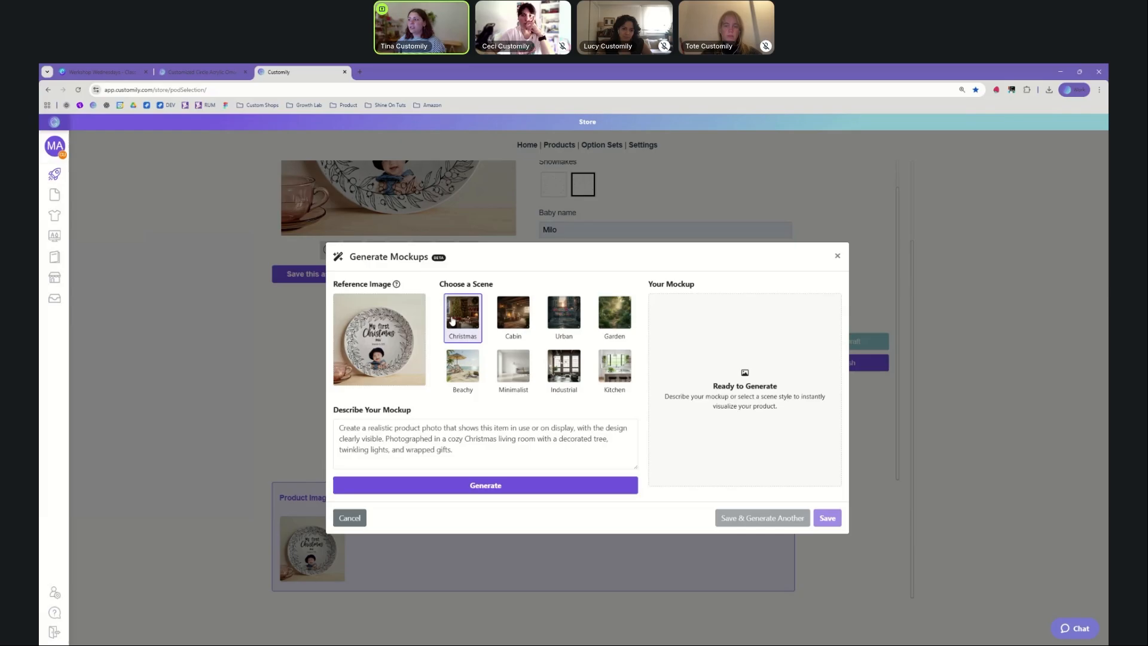
left_click(522, 324)
left_click(471, 375)
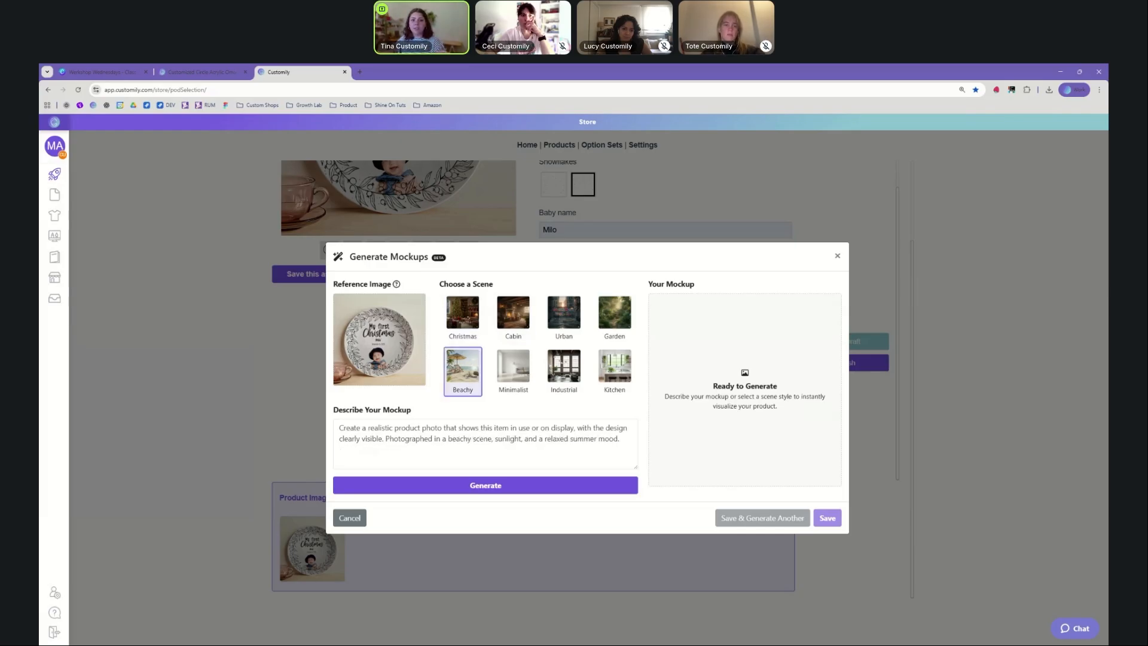
left_click(499, 357)
left_click(474, 327)
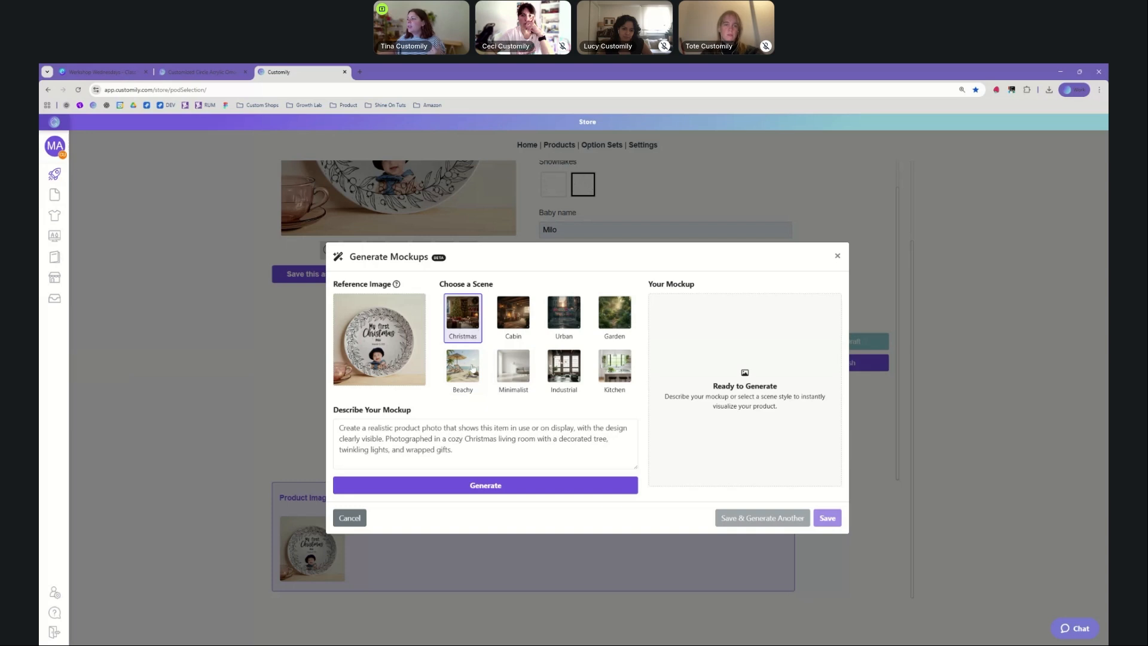
Step: Replace the scene sentence with "Make sure the plate is standing up against a wall, the background has christmas elements." and generate and save the mockup
left_click_drag(452, 450, 386, 438)
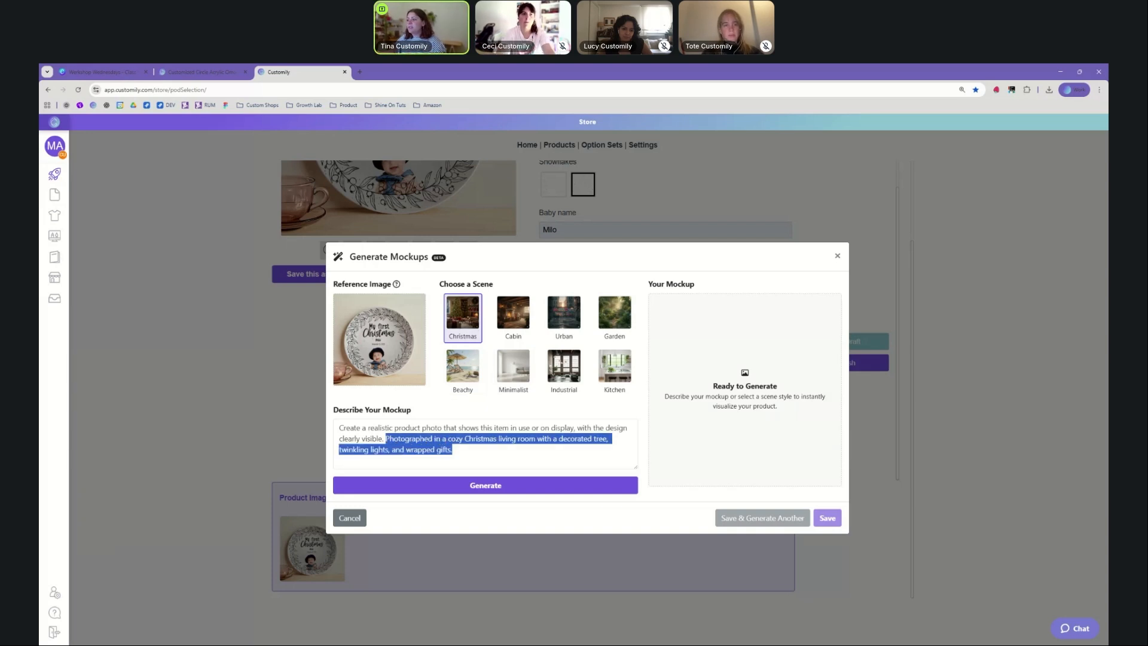
key("BackSpace")
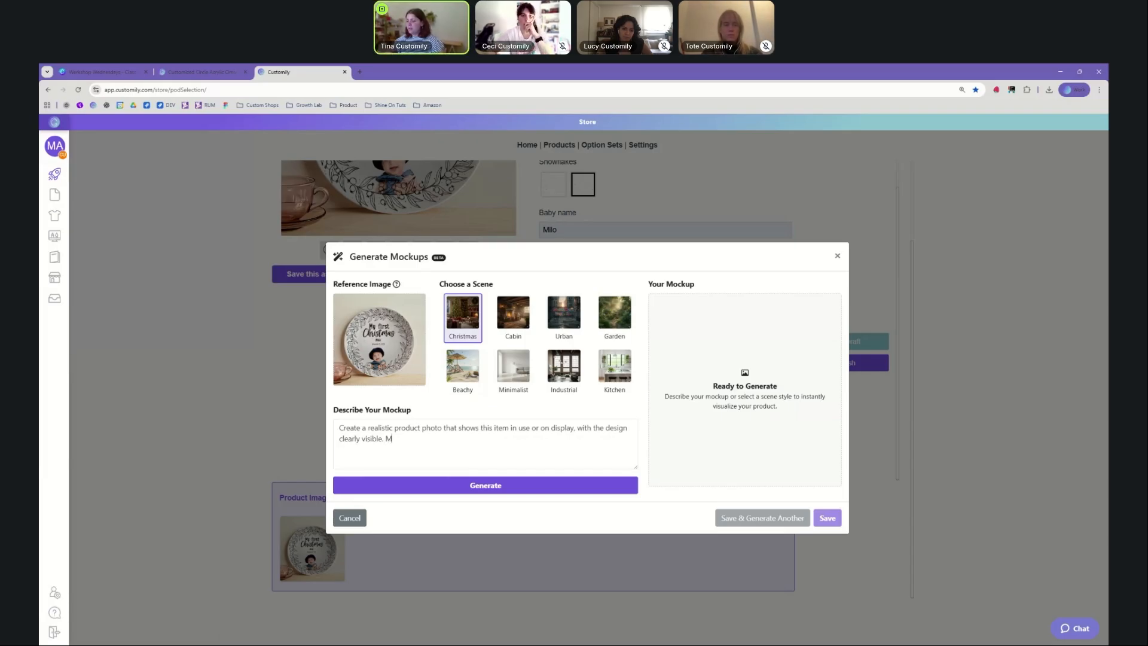
type("sure the")
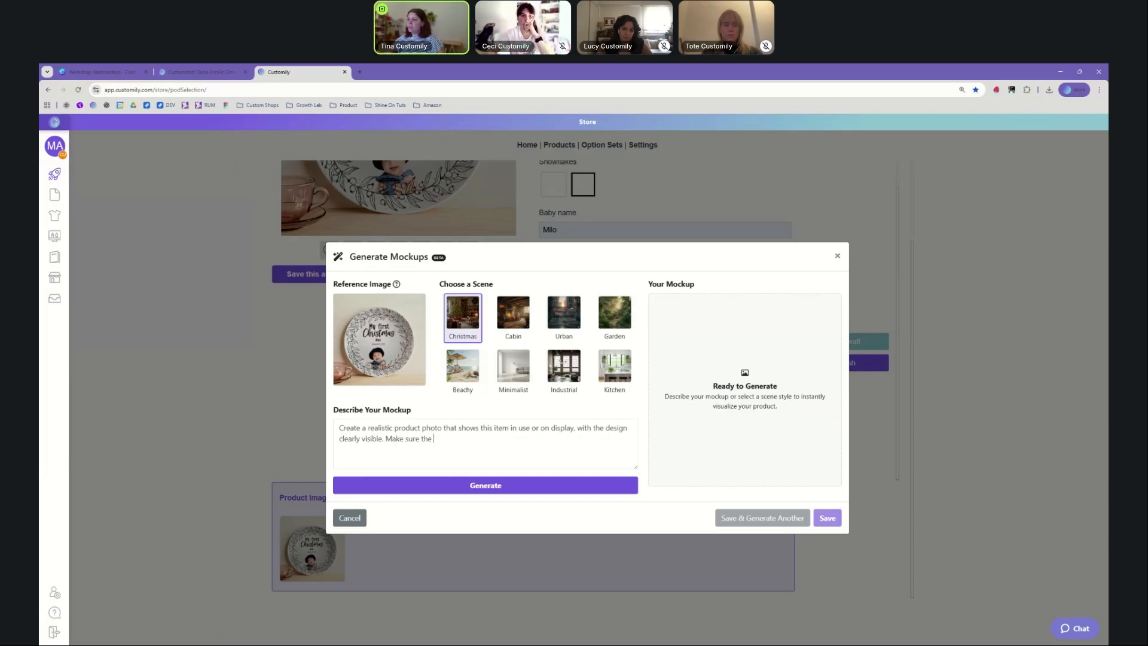
type(" plate is standing up agains")
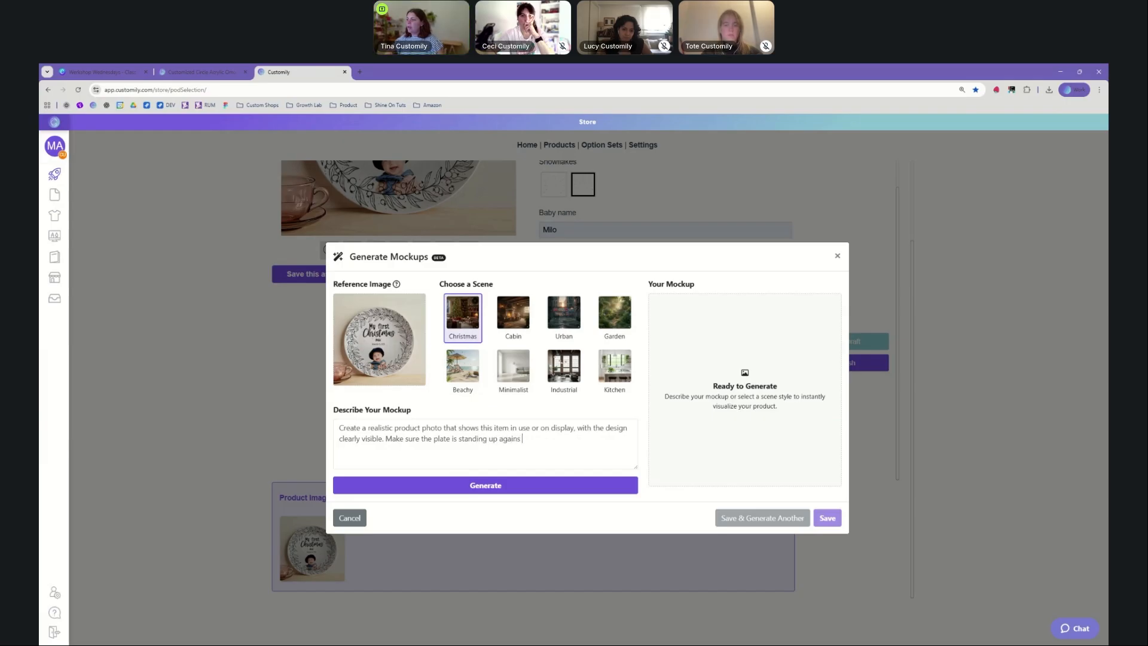
type("t a wall")
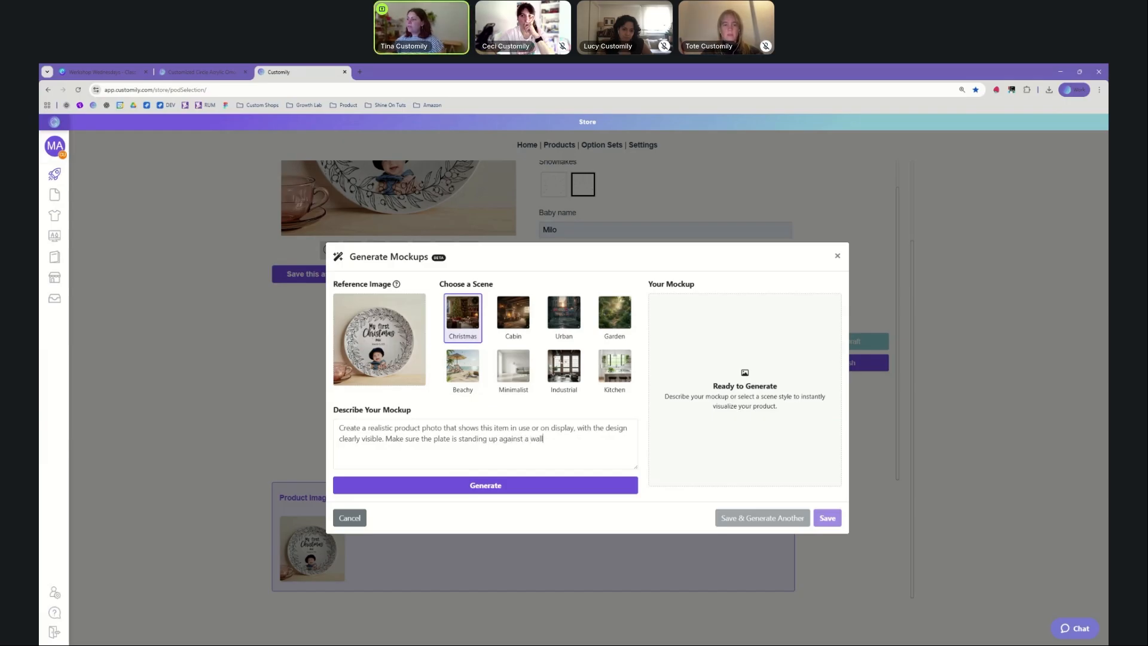
type(", the backgroun")
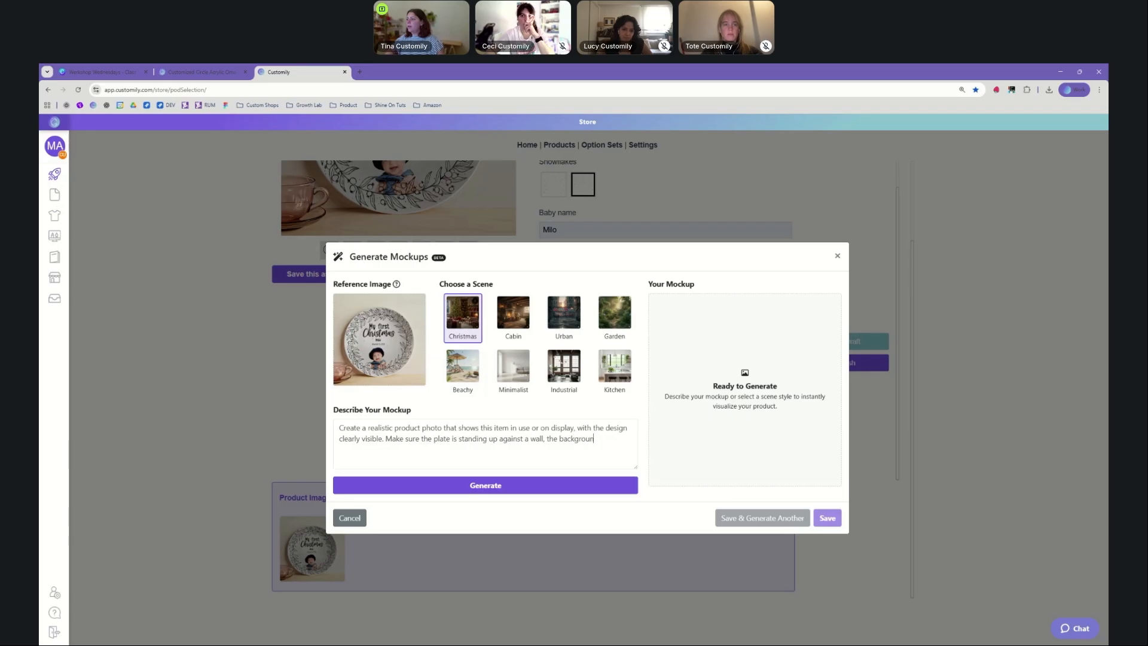
type("d has christmas elements.")
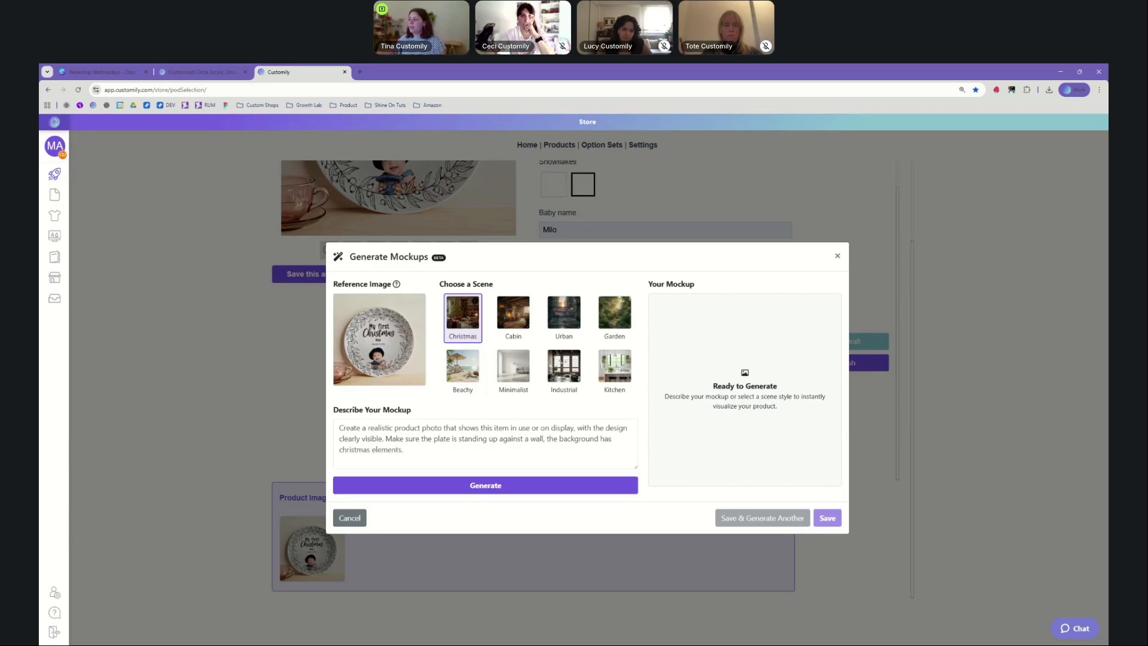
left_click(482, 487)
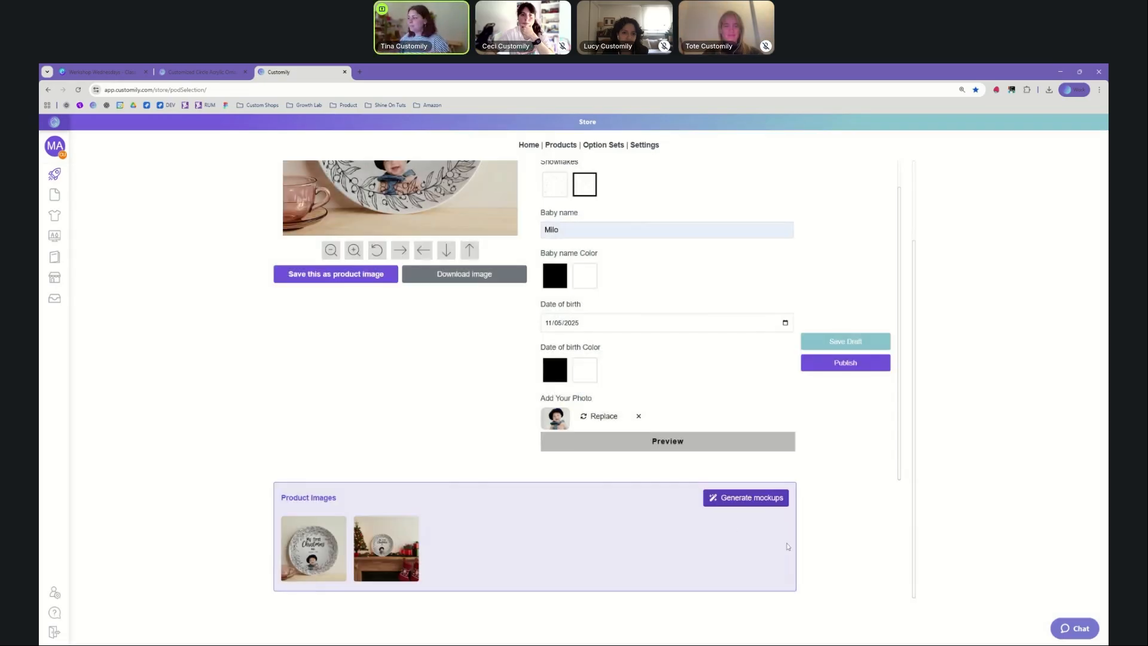
Step: Start another Christmas-scene mockup and append "Make sure the plate is standing up against a wall, and fully in frame, like the reference image."
left_click(754, 501)
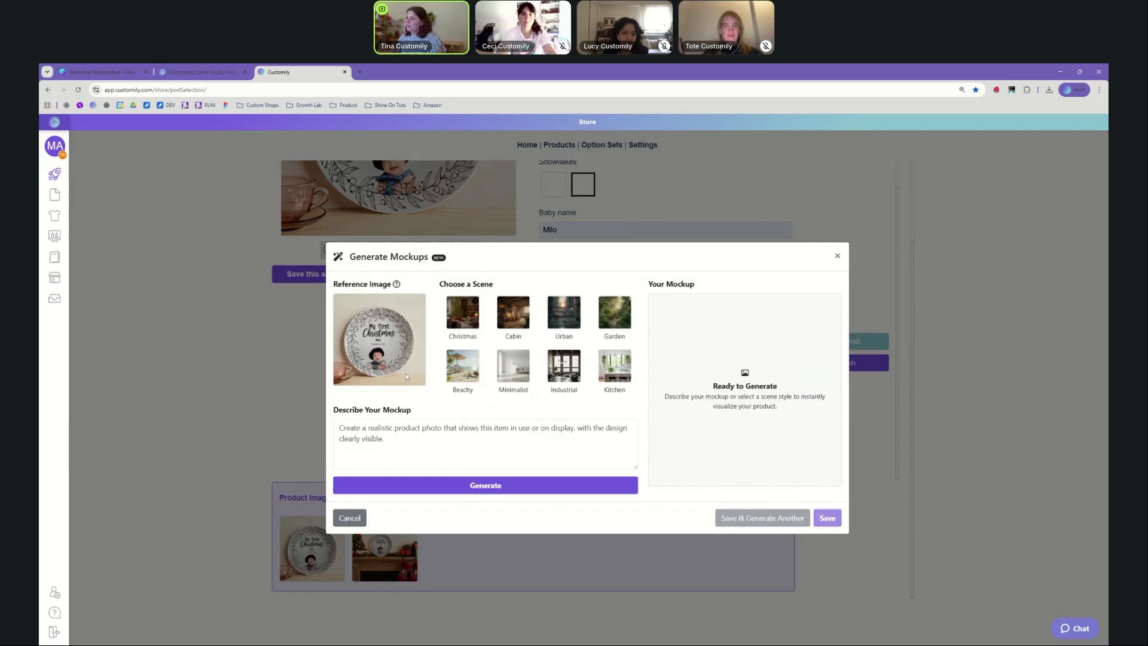
left_click(461, 330)
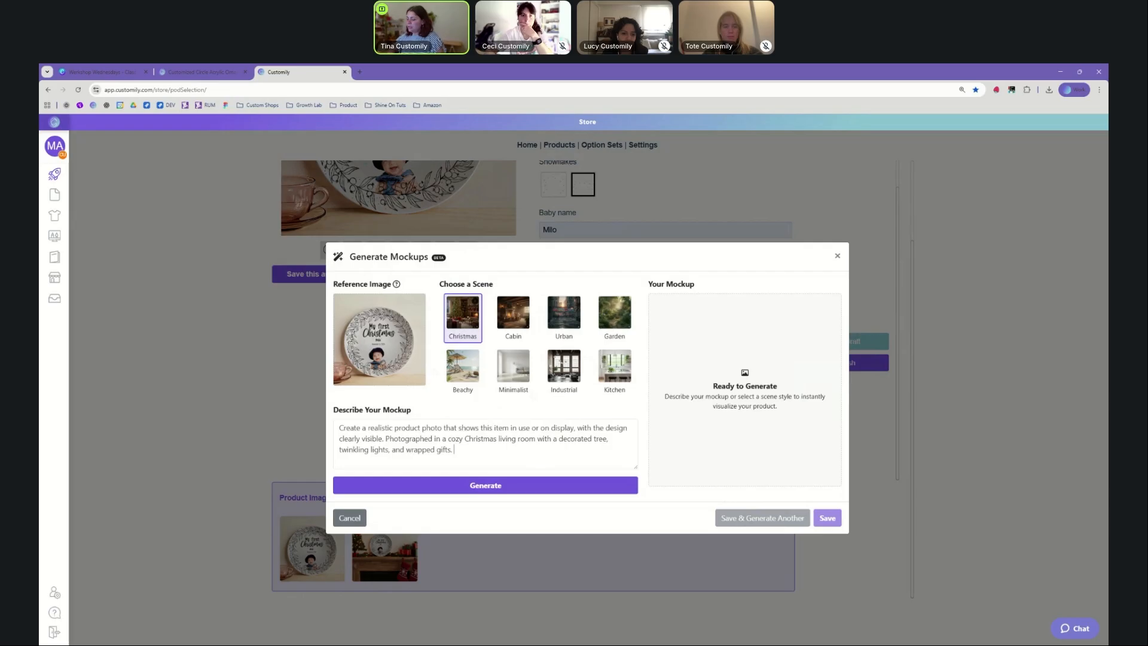
type("ake sure")
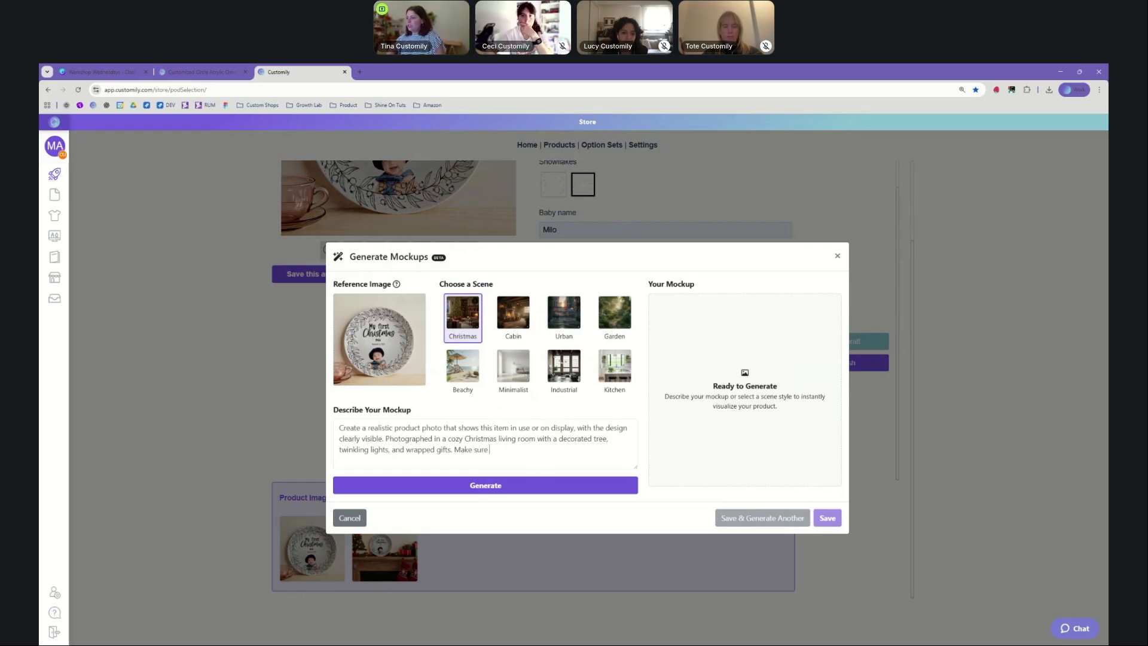
type(" tha pl")
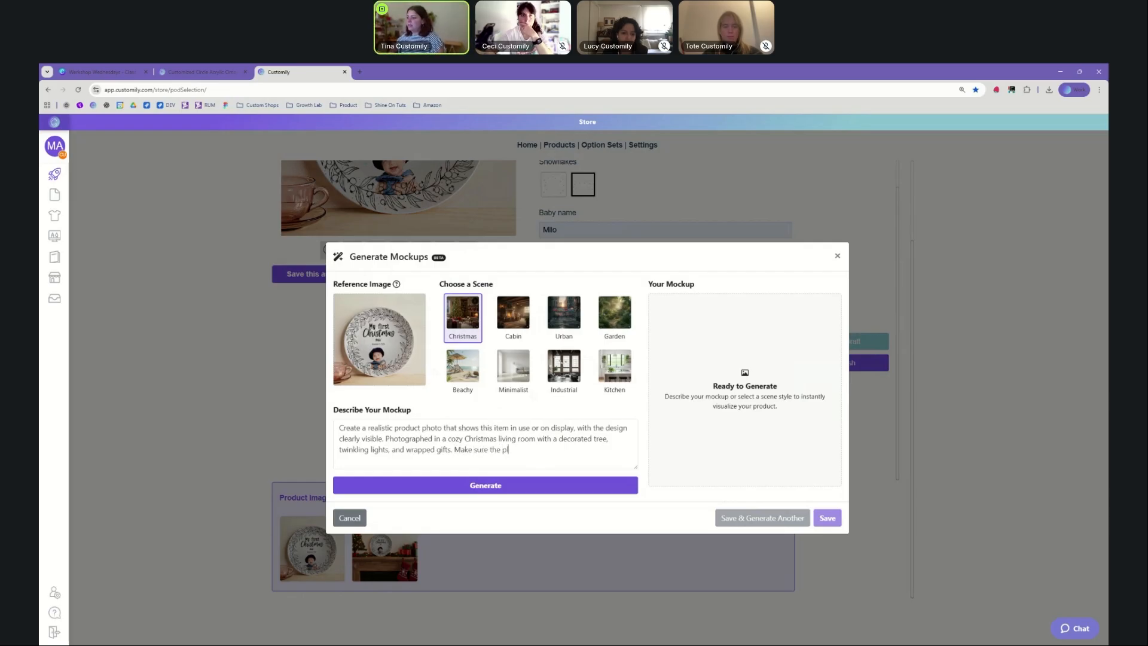
type("ate is standing up")
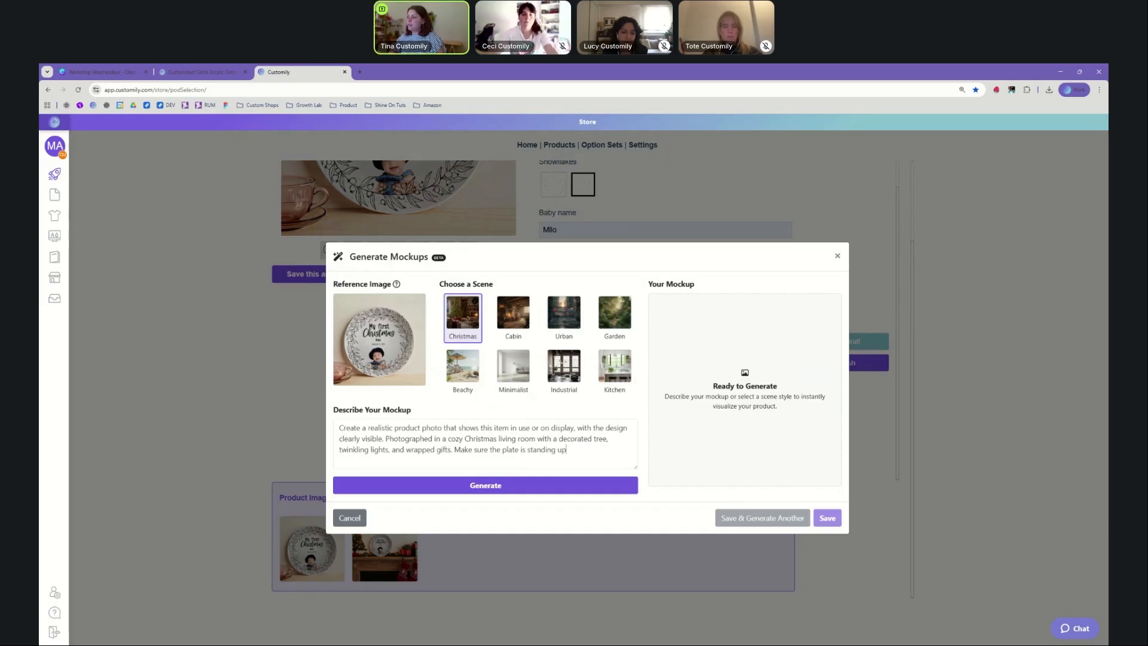
type(" against a wall")
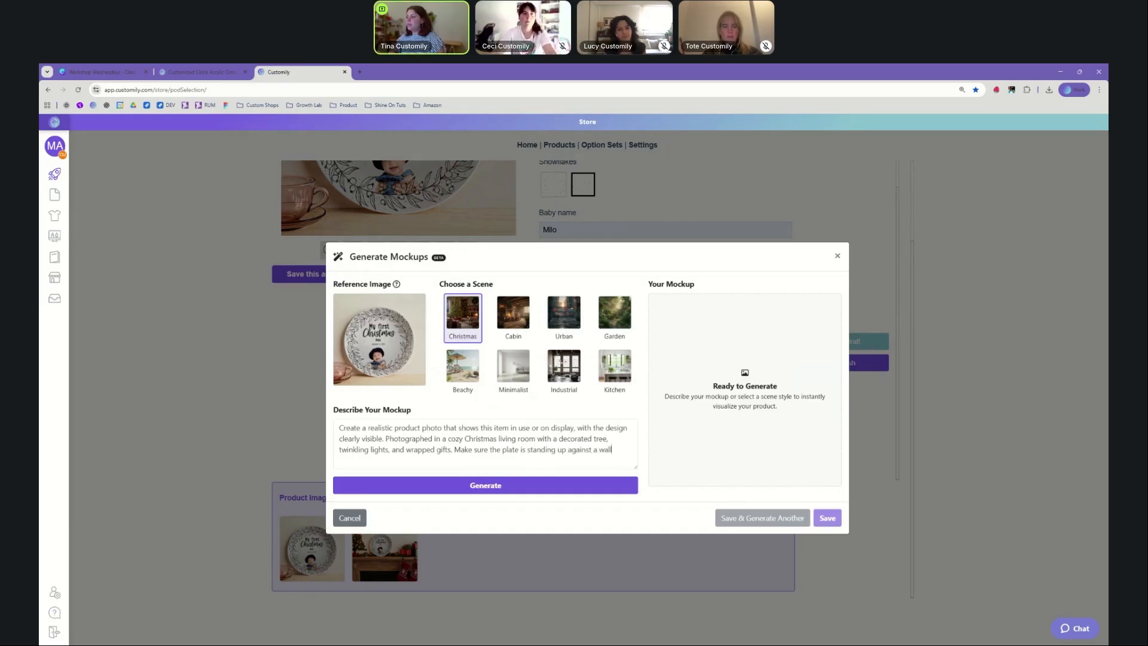
type(", and tull")
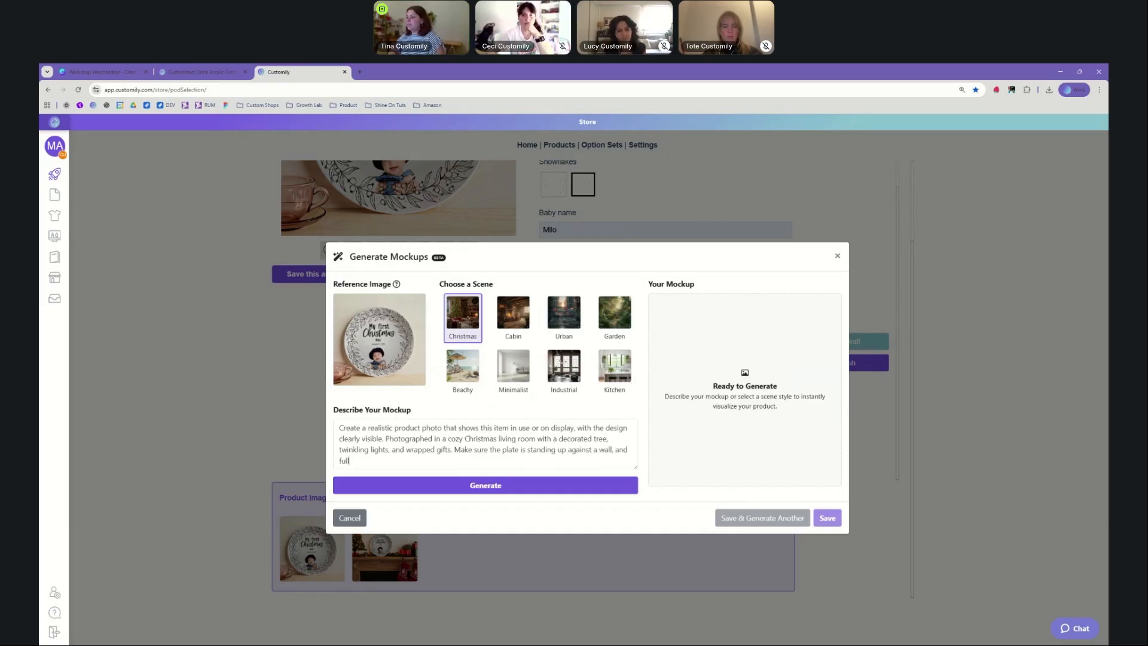
type("y in frame")
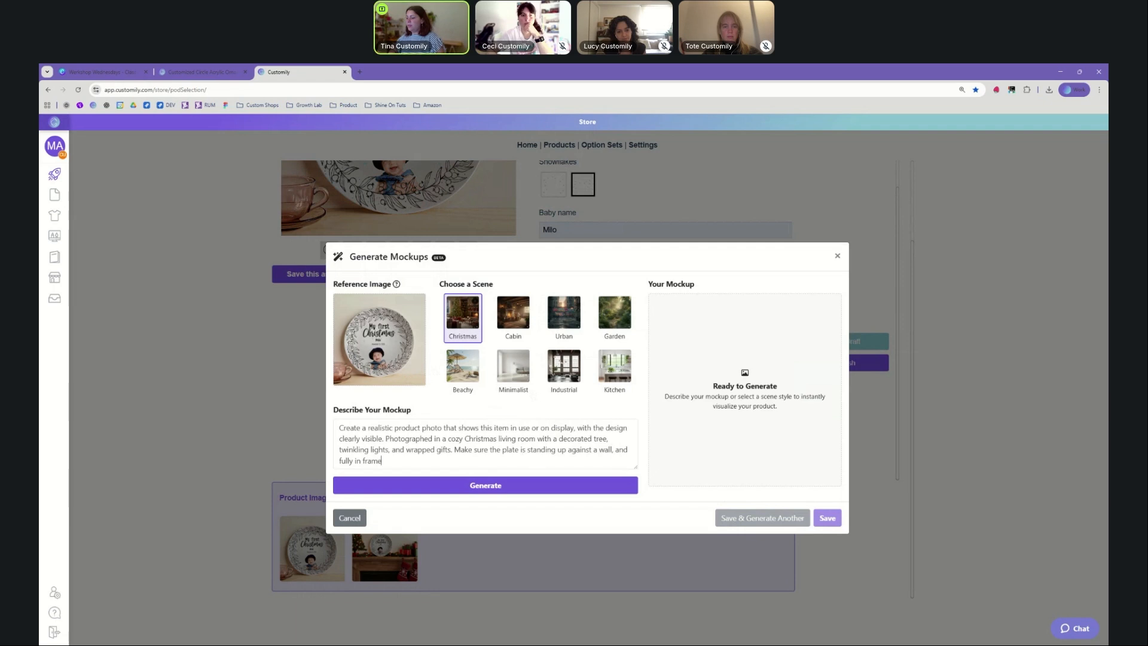
type(", like ")
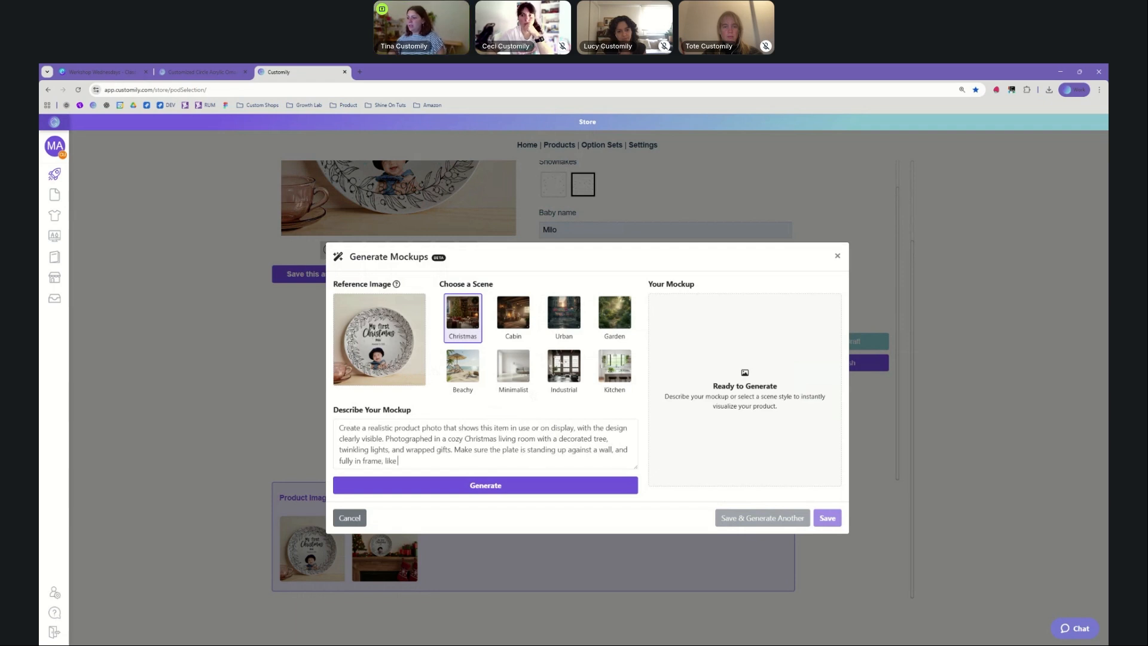
type("the reference imag")
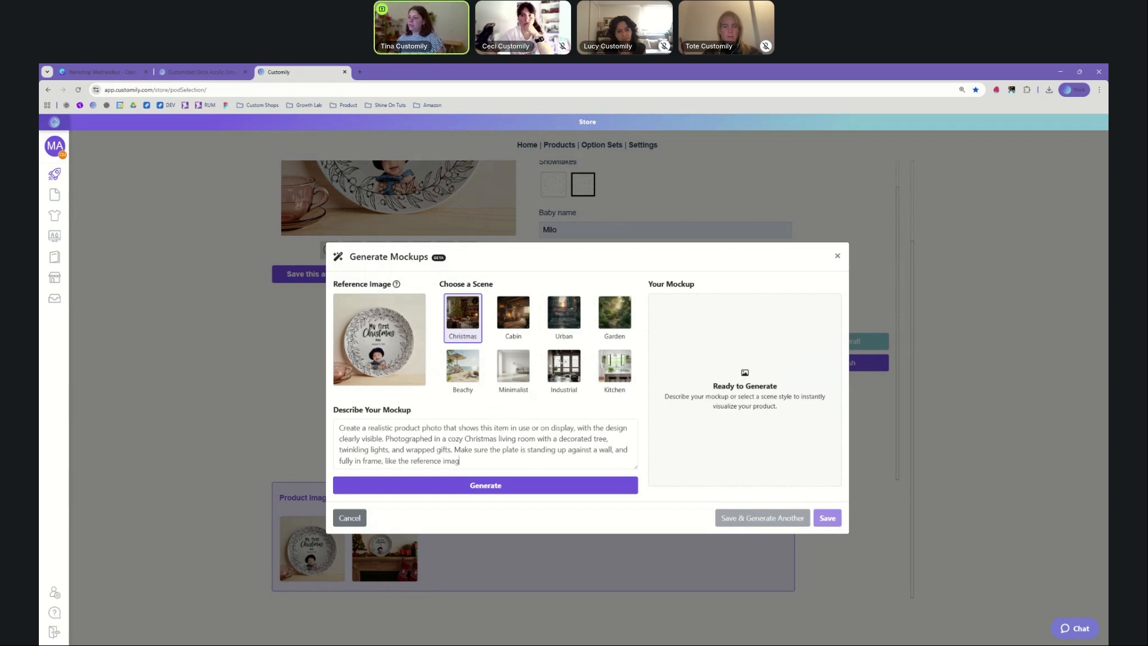
type("e.")
Step: Generate the mockup and save it to the product images, and publish the 10" Plate
left_click(502, 489)
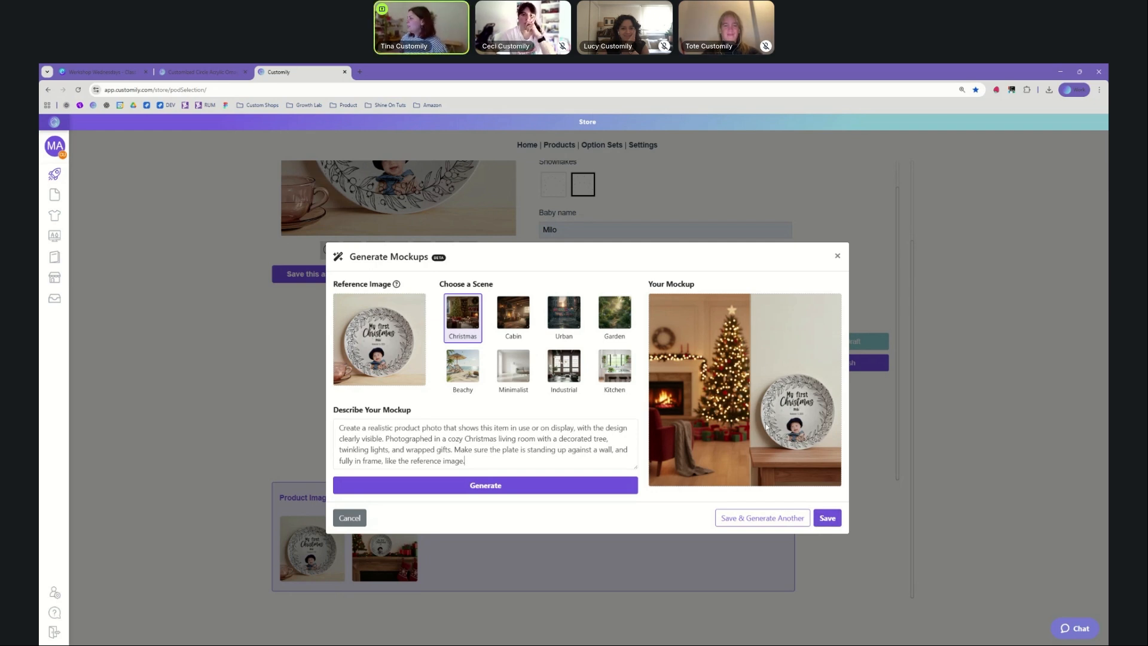
left_click(825, 518)
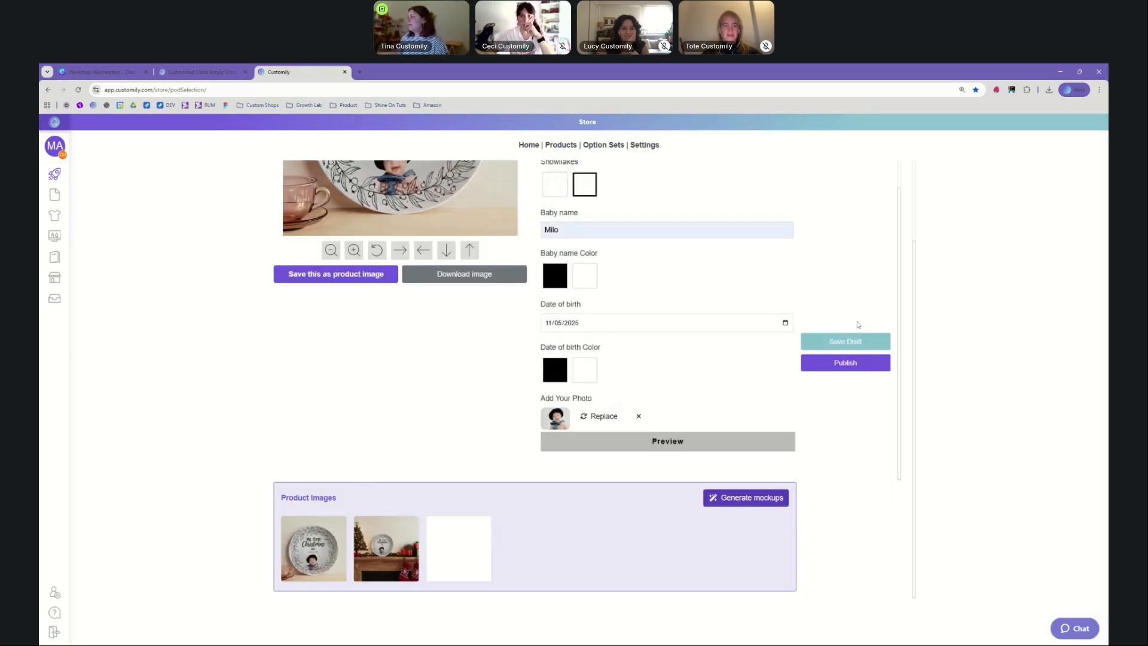
left_click(852, 363)
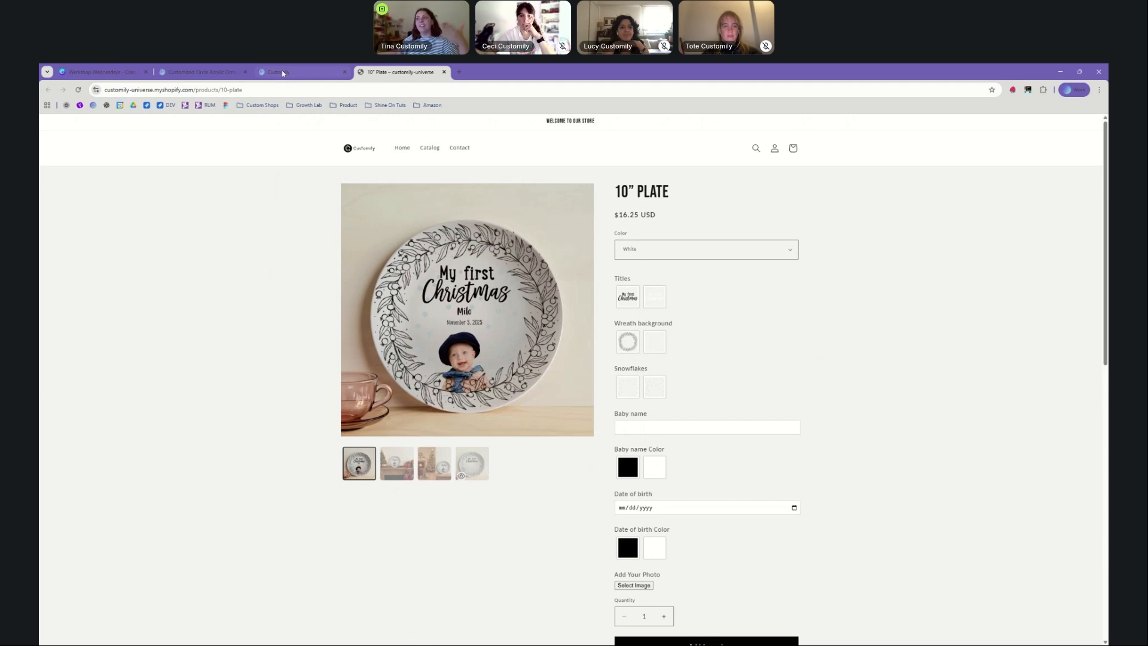
Step: Return to Customily from the published store page and start publishing a new product from Shine On
left_click(282, 70)
left_click(217, 73)
left_click(282, 73)
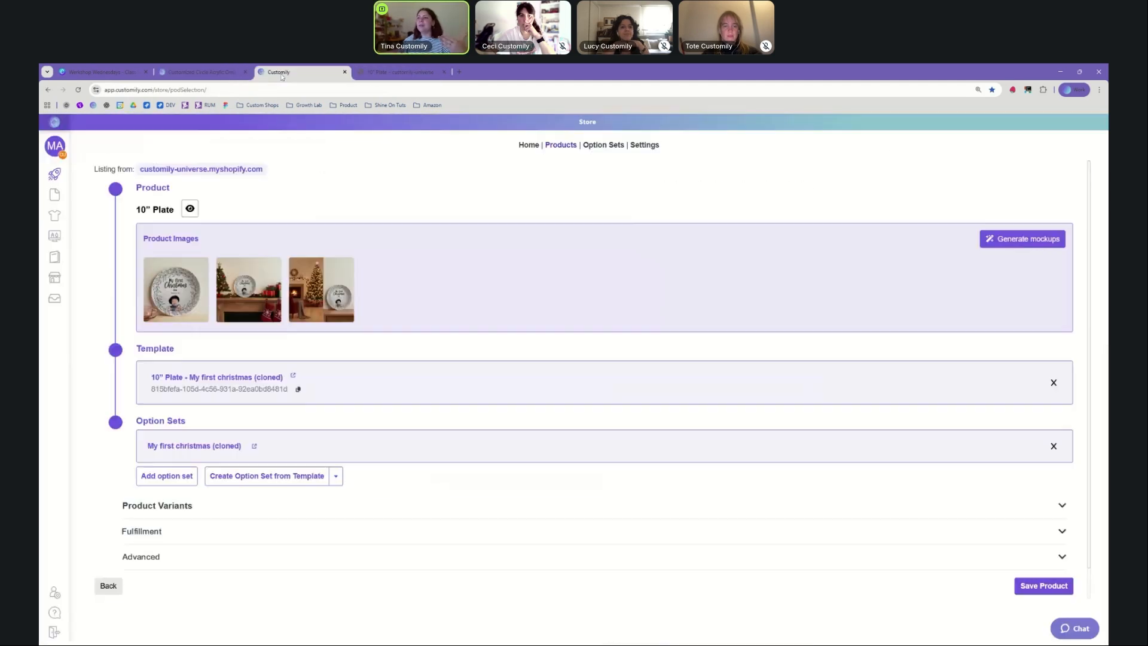
left_click(64, 176)
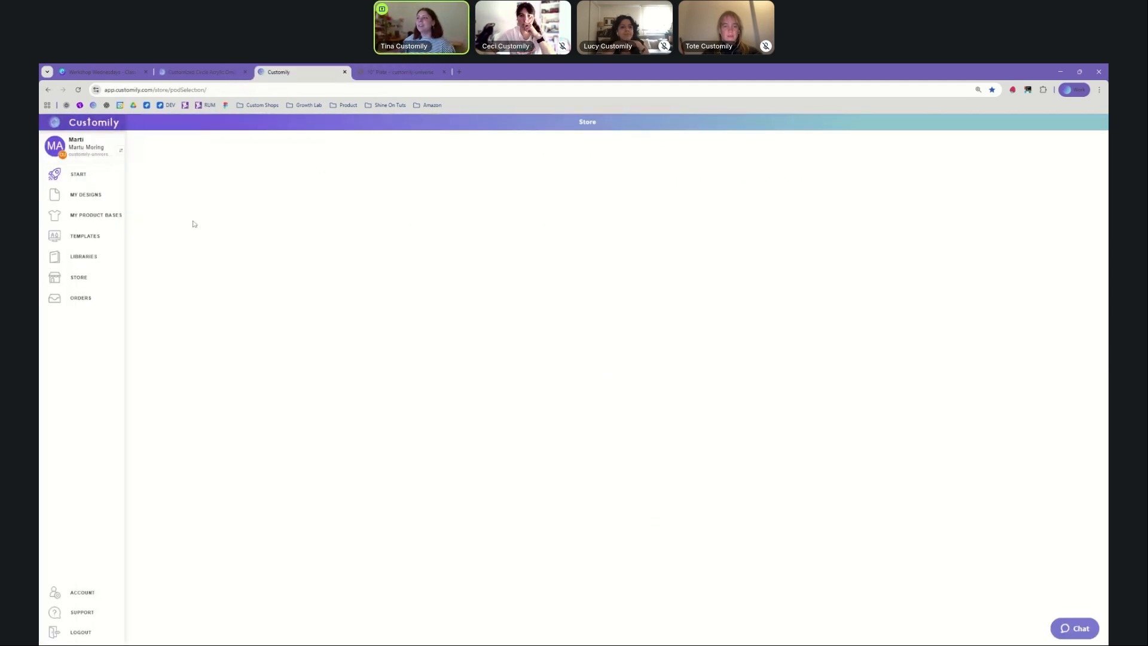
left_click(244, 237)
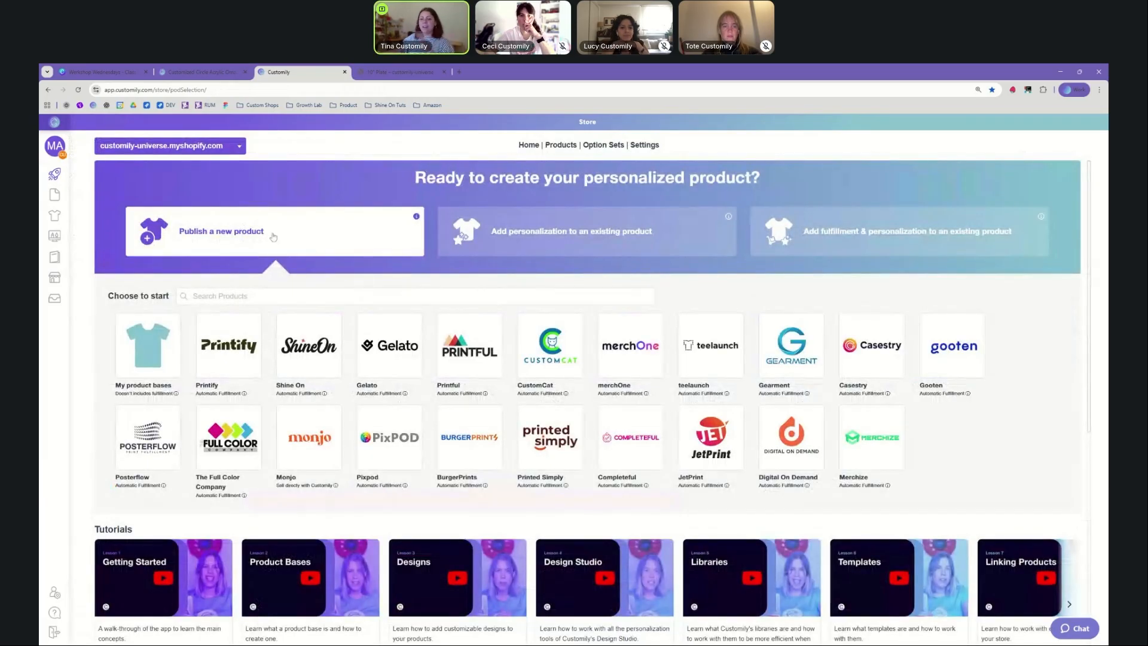
left_click(315, 352)
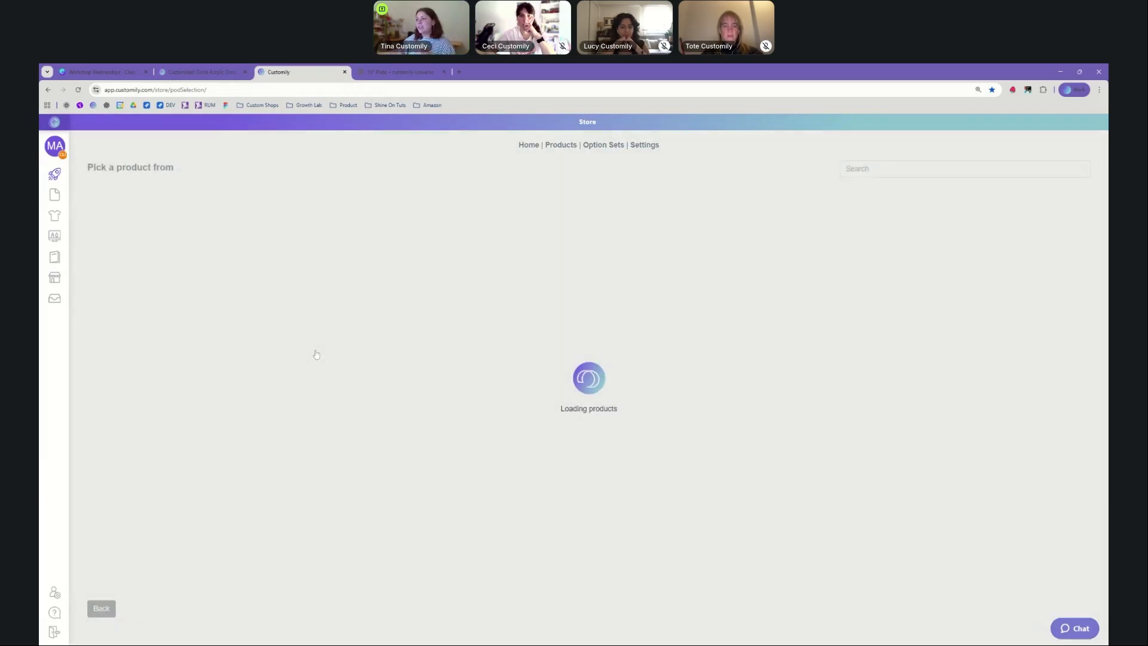
Step: Check the workshop slide for the next product, and find "acrylic plaque" in the Shine On catalog to open the Circle Acrylic Plaque
left_click(102, 67)
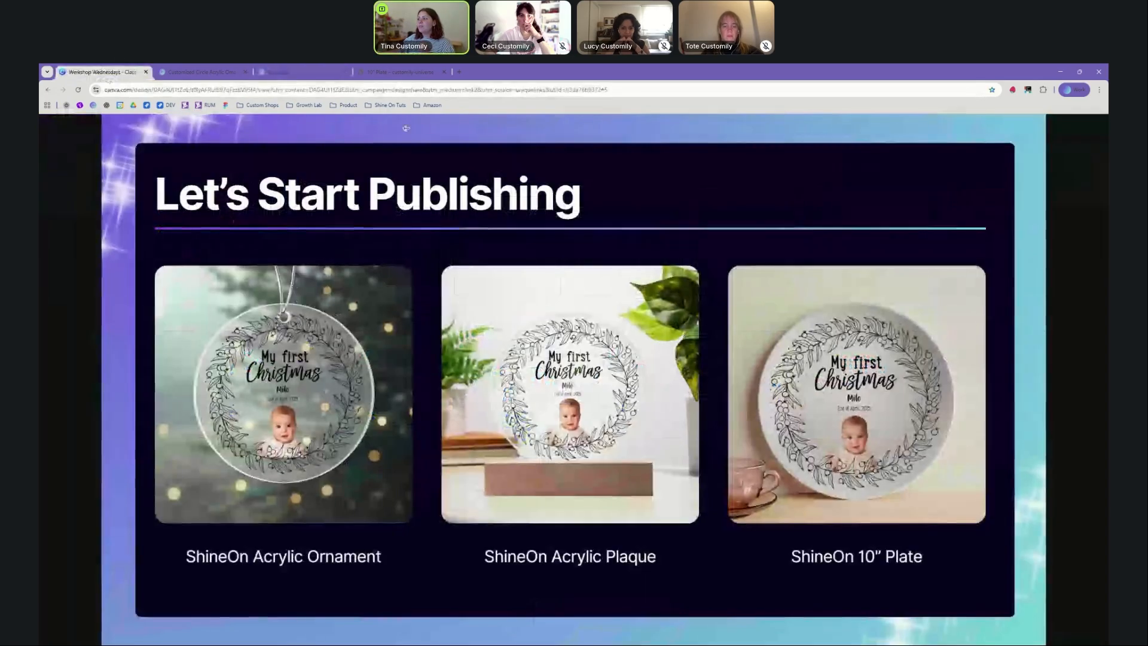
left_click(292, 70)
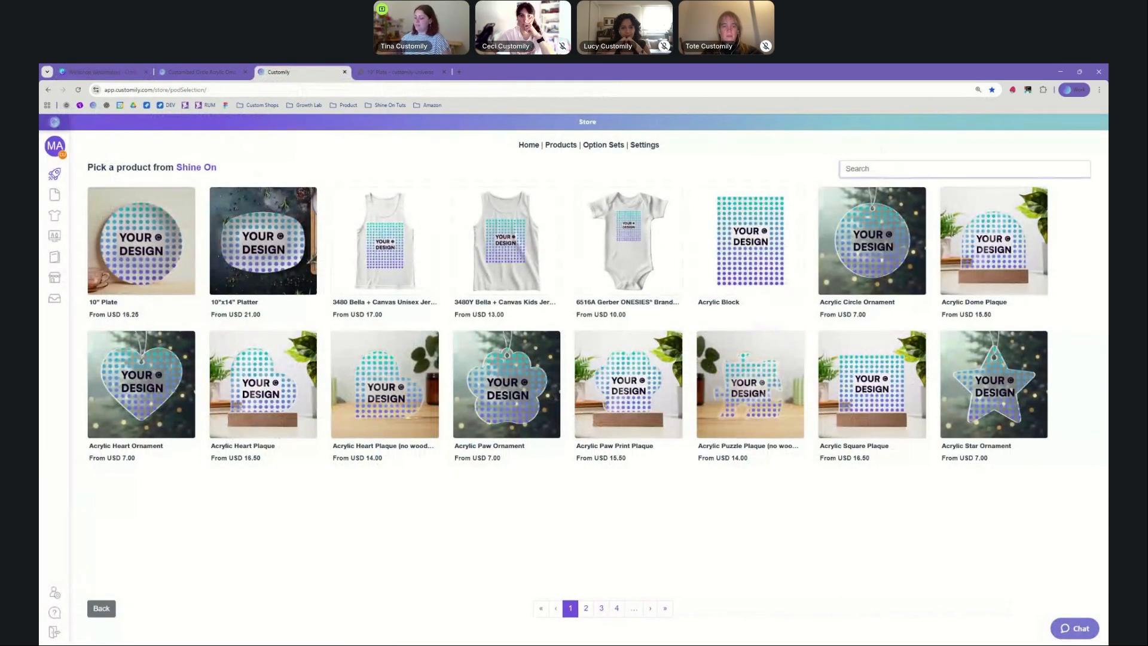
type("acrylic plaque")
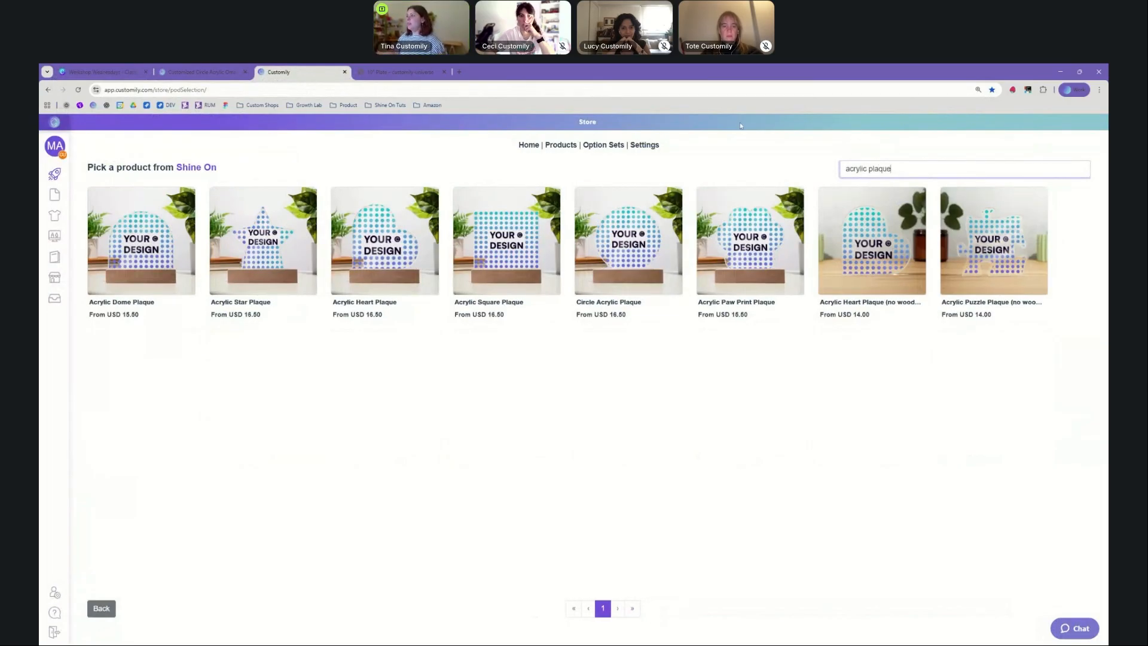
left_click(651, 257)
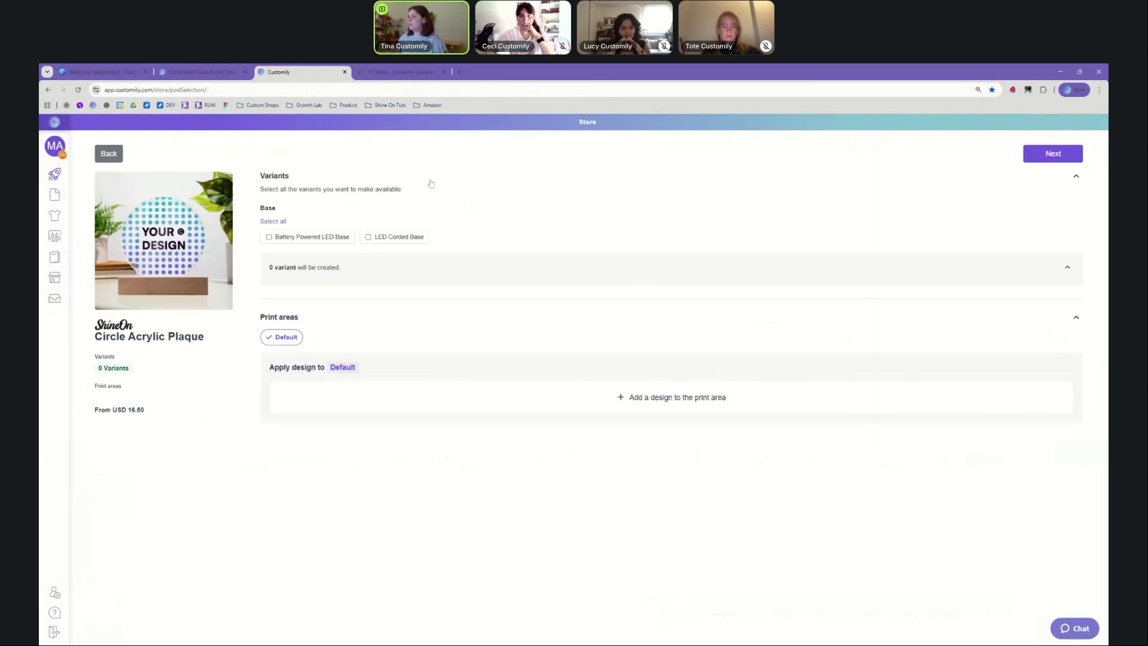
Step: Select all base variants of the plaque and apply the My first christmas (cloned) design to the Default print area
left_click(272, 222)
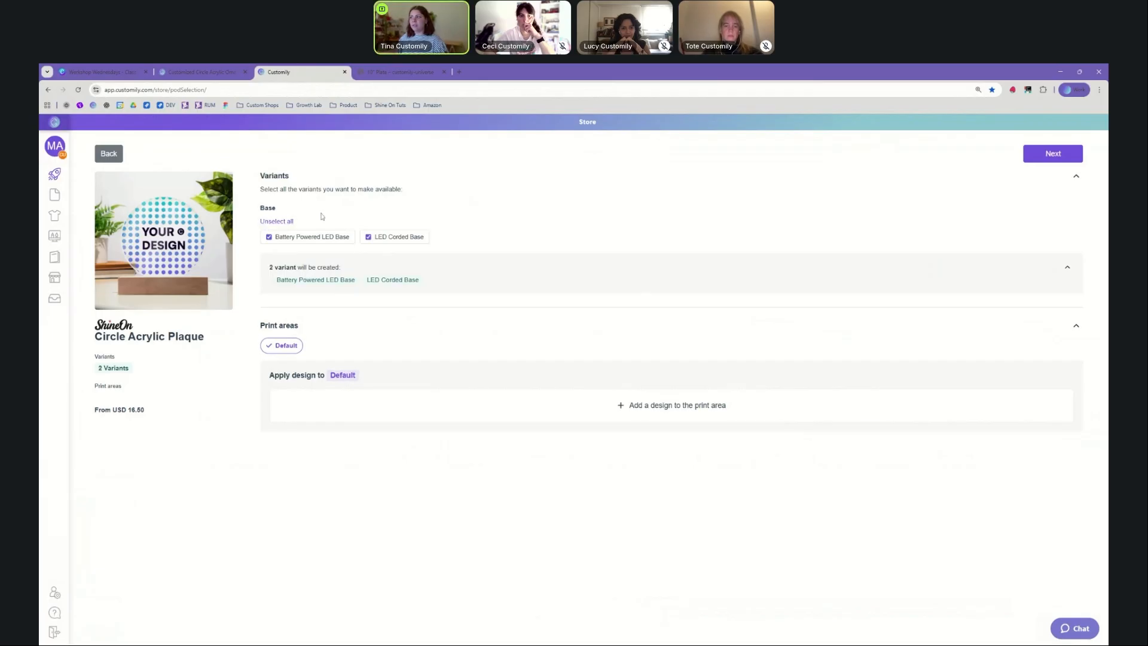
left_click(651, 414)
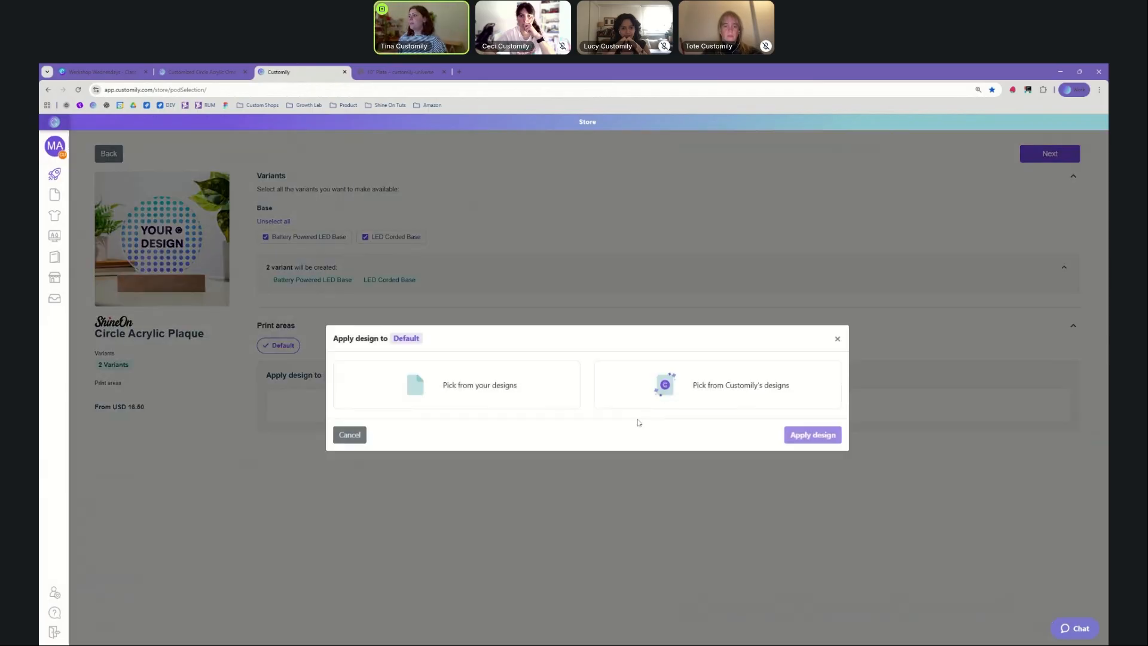
left_click(472, 384)
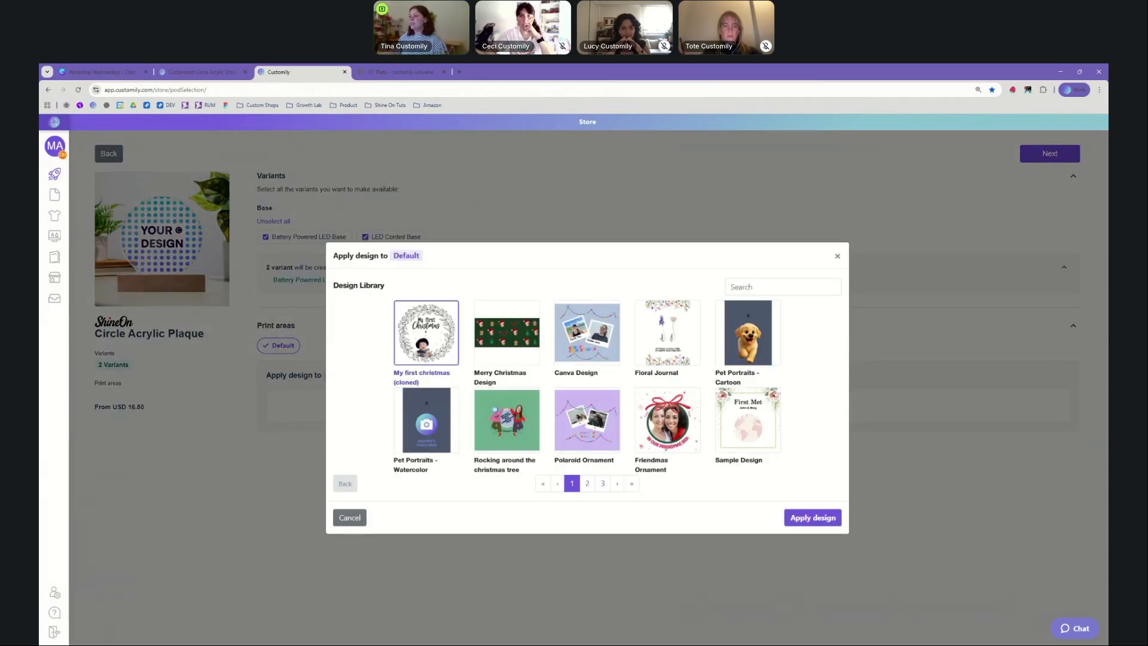
left_click(811, 518)
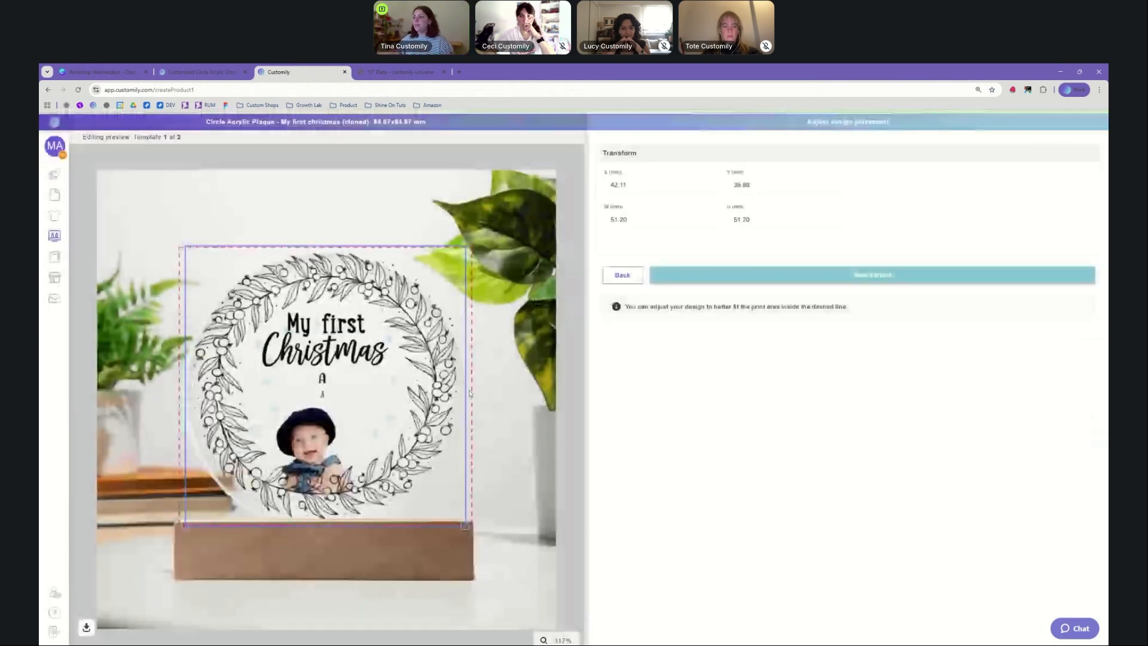
Step: Shrink the design slightly and recenter it inside the dashed print area on both plaque templates, confirming each placement
left_click_drag(188, 247, 193, 252)
left_click_drag(317, 294, 321, 297)
left_click(827, 274)
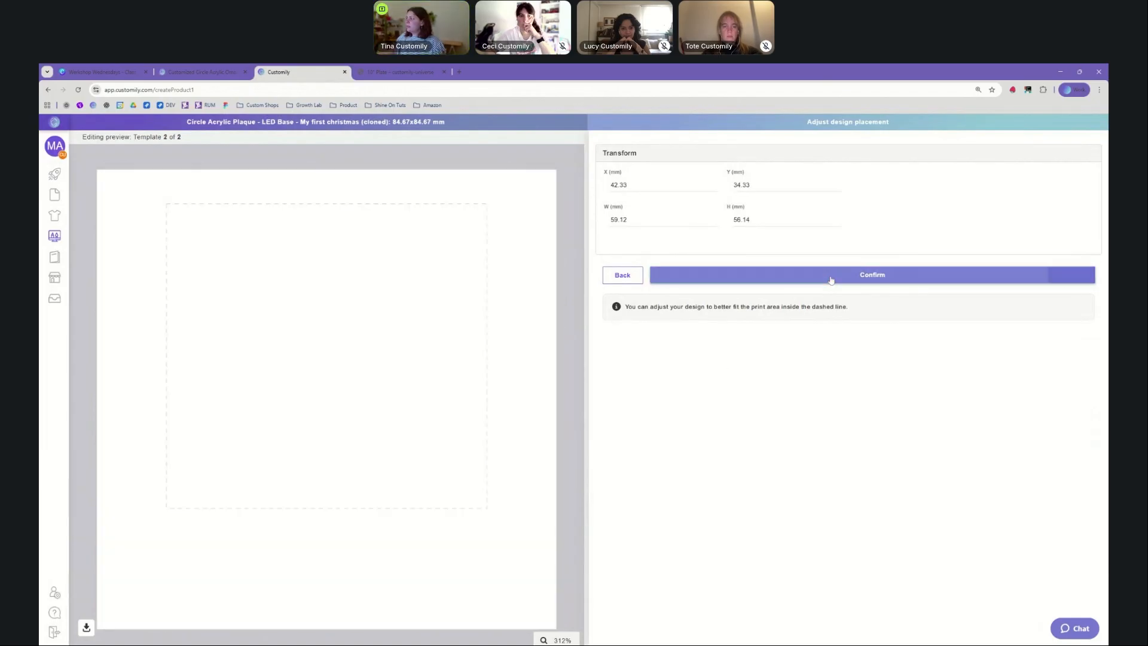
left_click_drag(173, 203, 180, 210)
left_click_drag(309, 299, 309, 300)
left_click(850, 276)
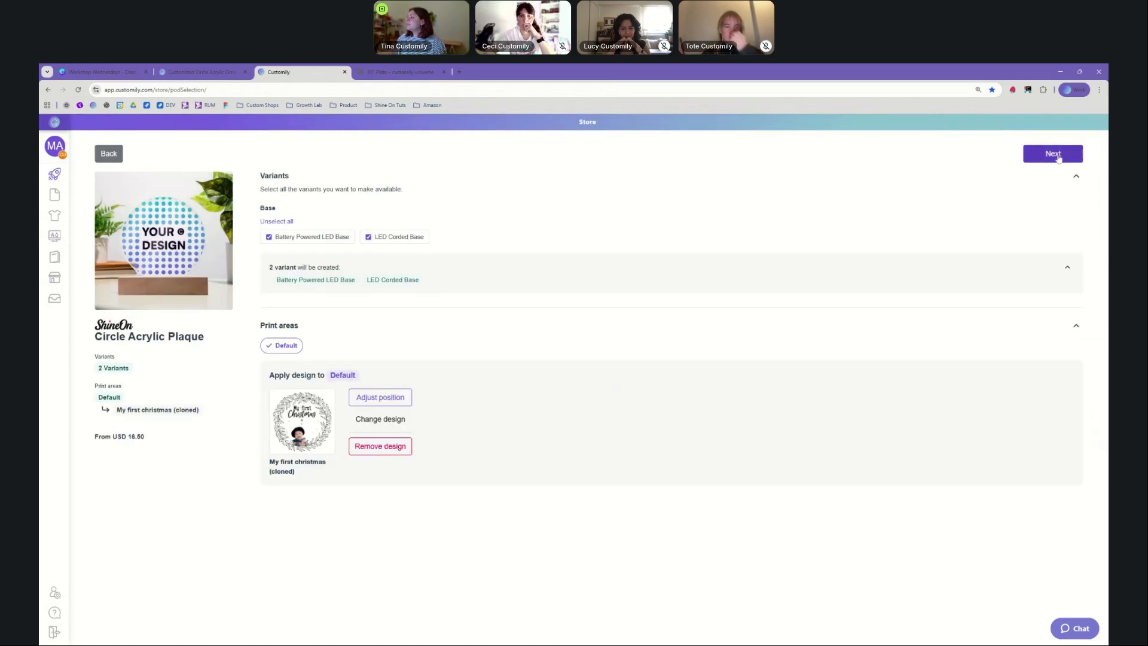
Step: Create the Circle Acrylic Plaque product in the customily-universe.myshopify.com store
left_click(1052, 153)
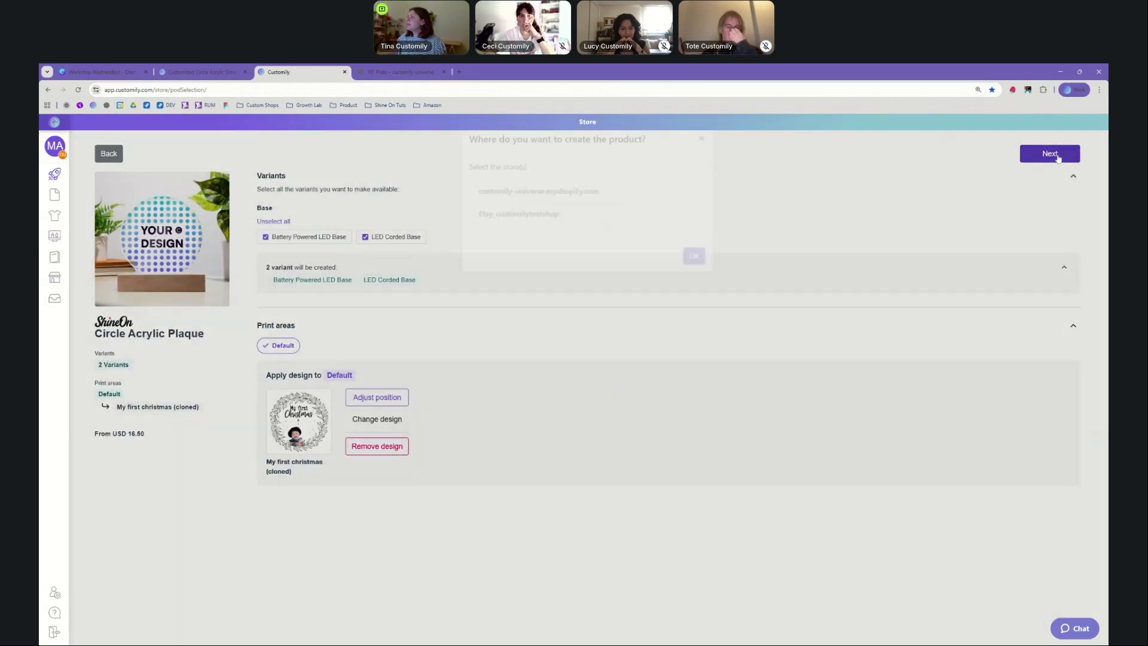
left_click(556, 213)
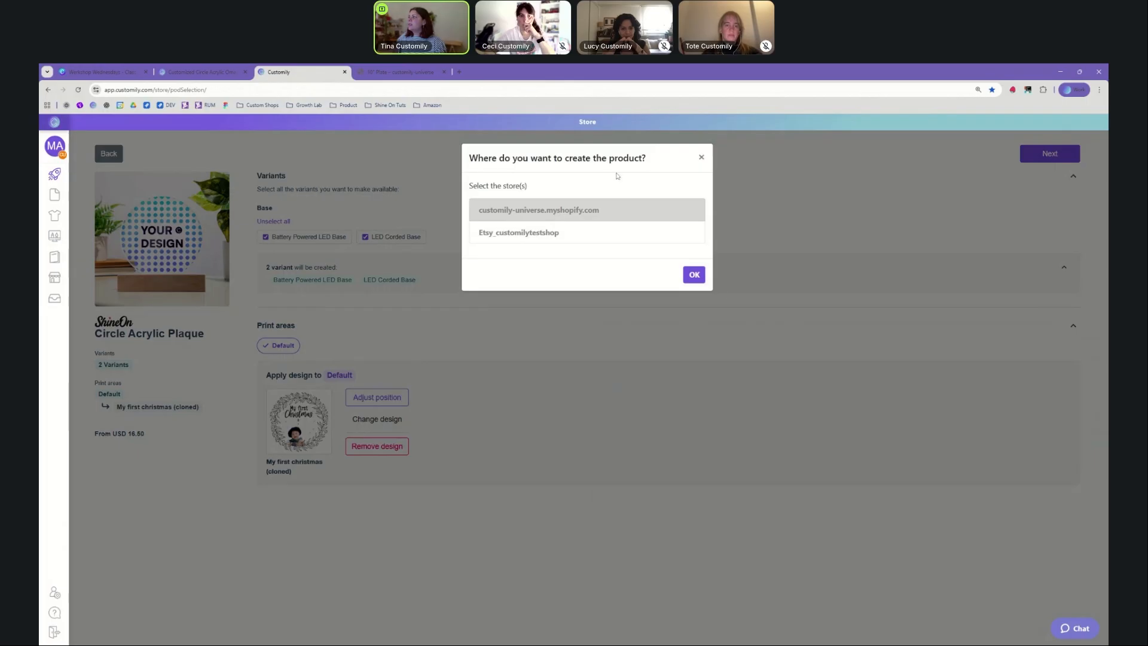
left_click(695, 274)
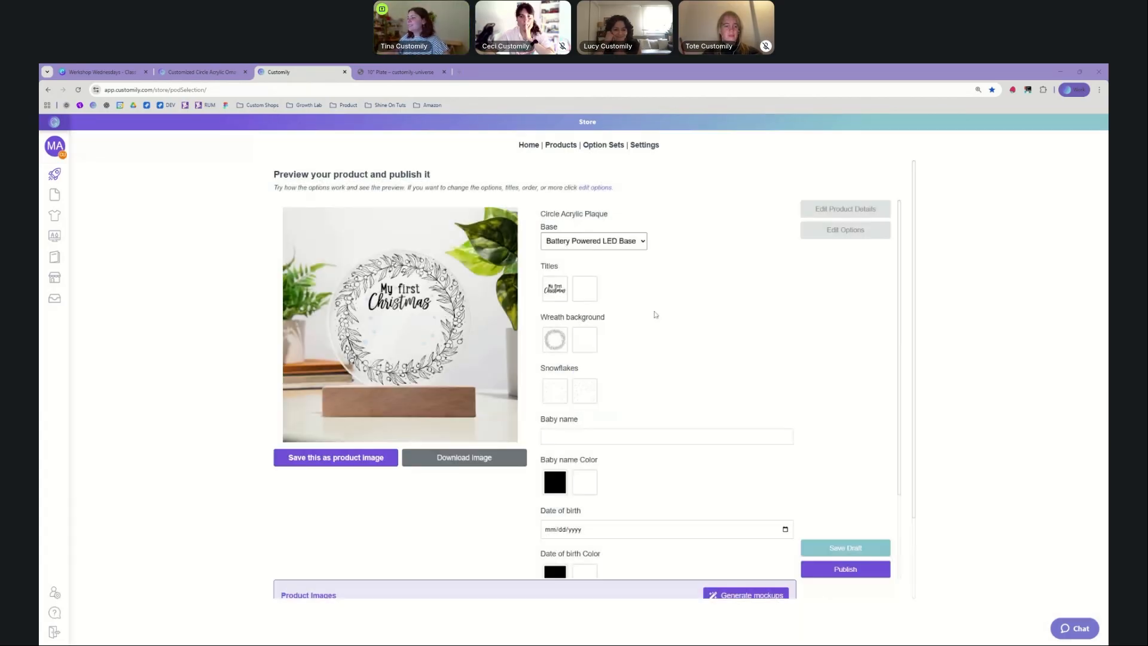
Step: Choose the My first Christmas title, black wreath and second snowflakes option, and enter the baby's name in black
left_click(555, 288)
left_click(555, 340)
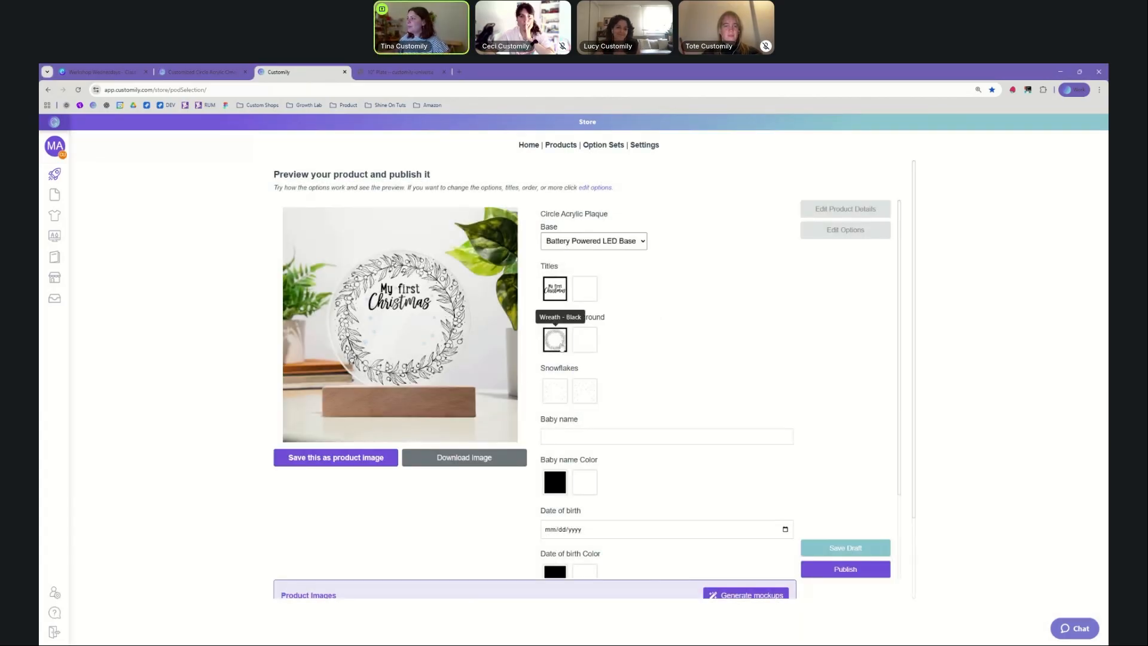
left_click(585, 391)
left_click(574, 436)
type("Milo")
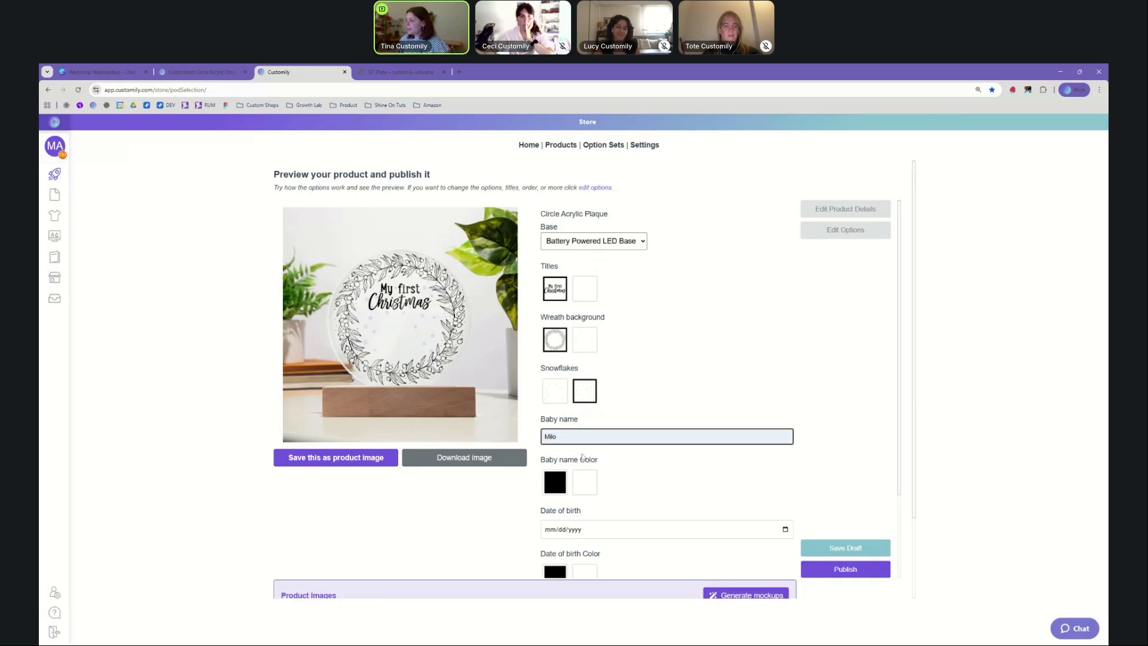
left_click(555, 485)
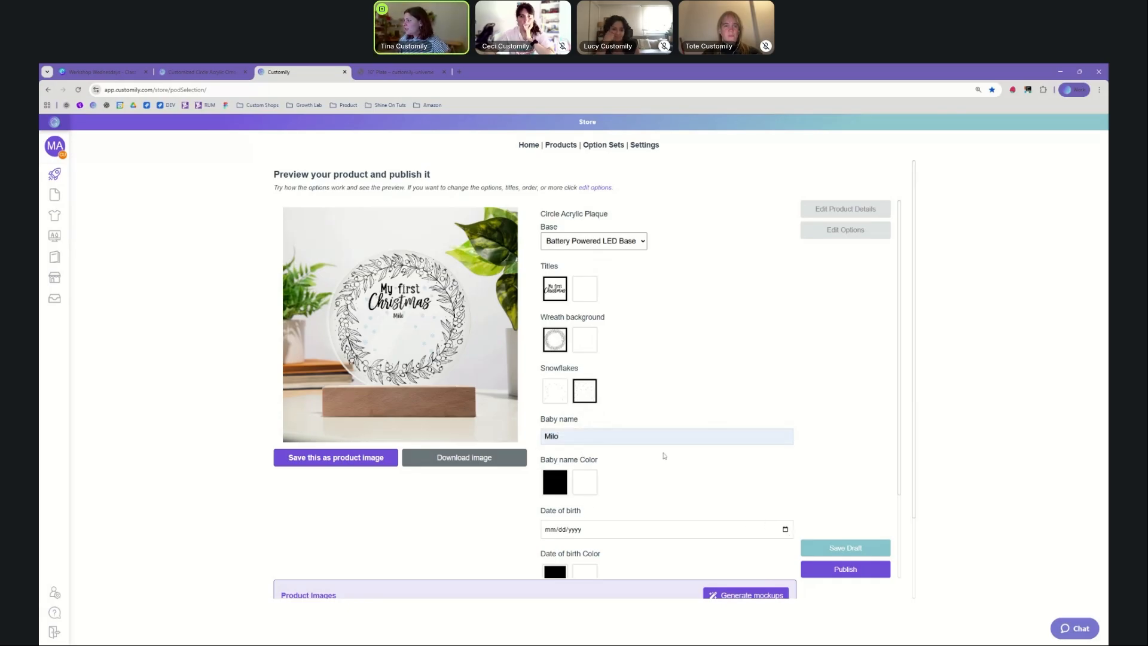
Step: Fill in the baby's date of birth in black and add the baby photo under Add Your Photo
scroll(682, 466, "down", 2)
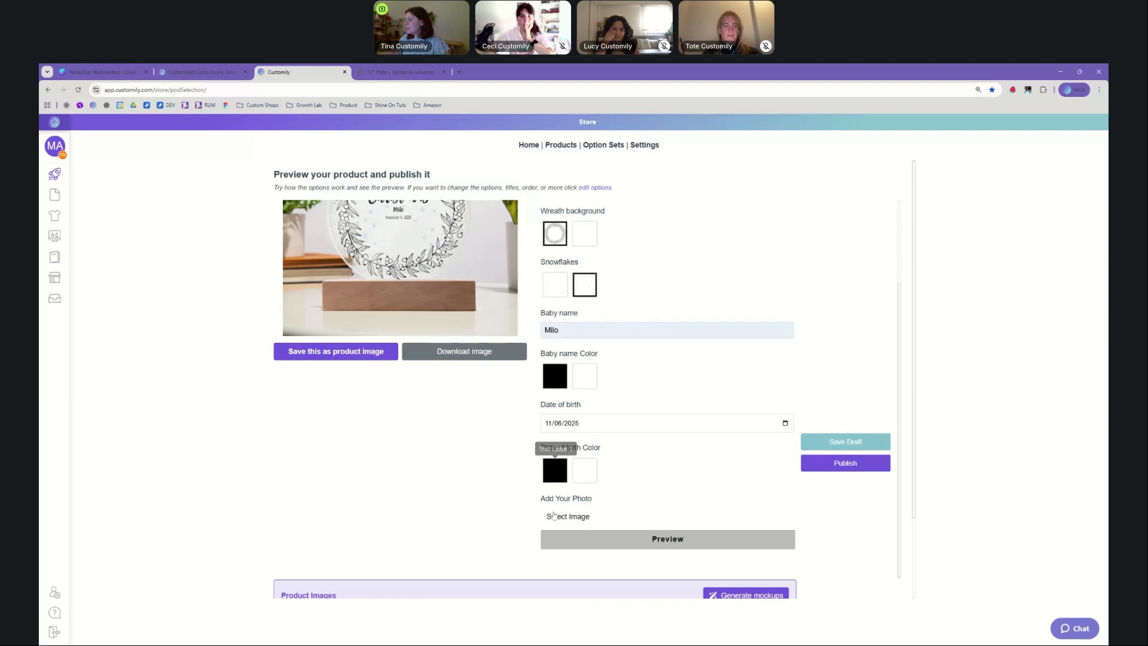
left_click(562, 519)
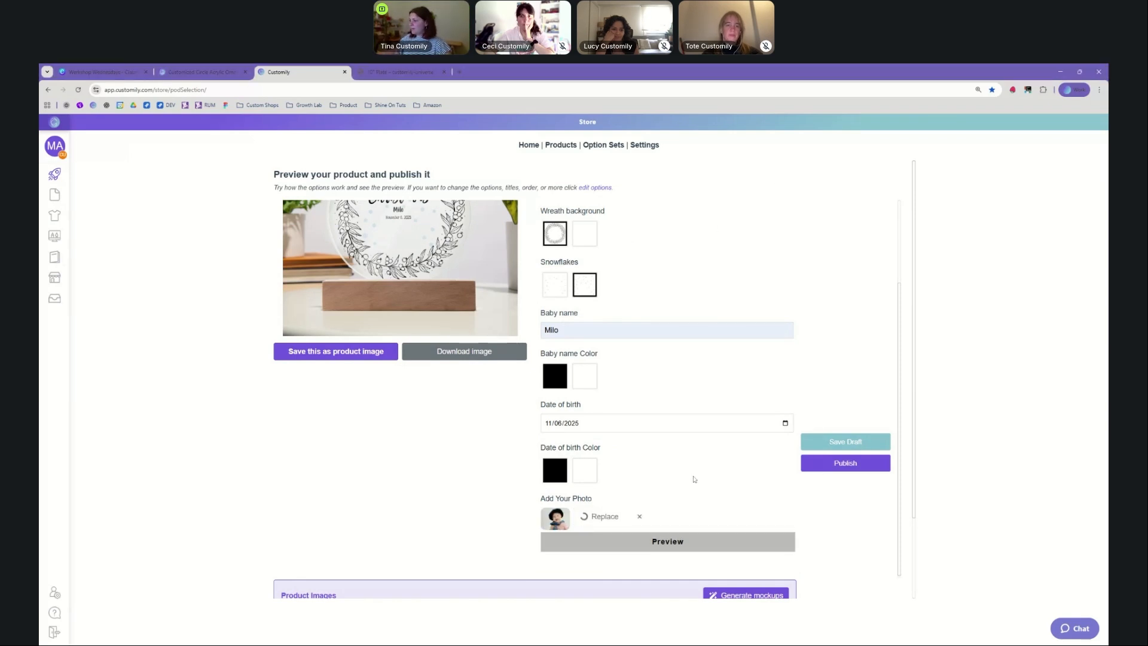
Step: Try to upload the photo of the child with glasses under Add Your Photo and check the plaque preview
scroll(657, 467, "up", 1)
scroll(656, 466, "up", 1)
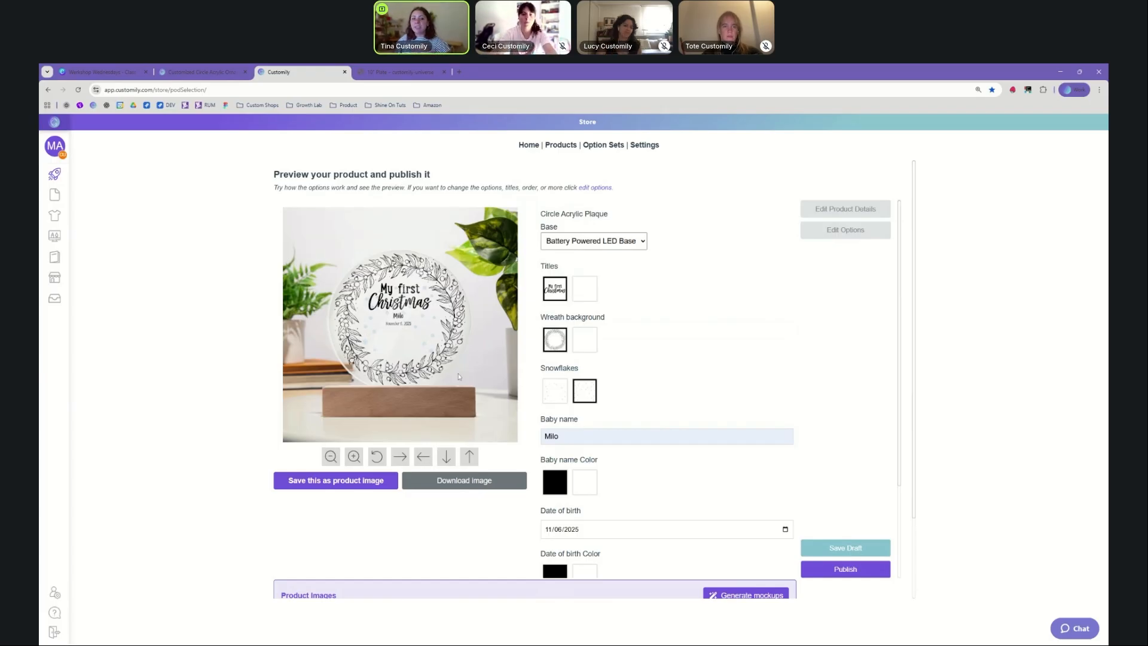
scroll(459, 376, "down", 2)
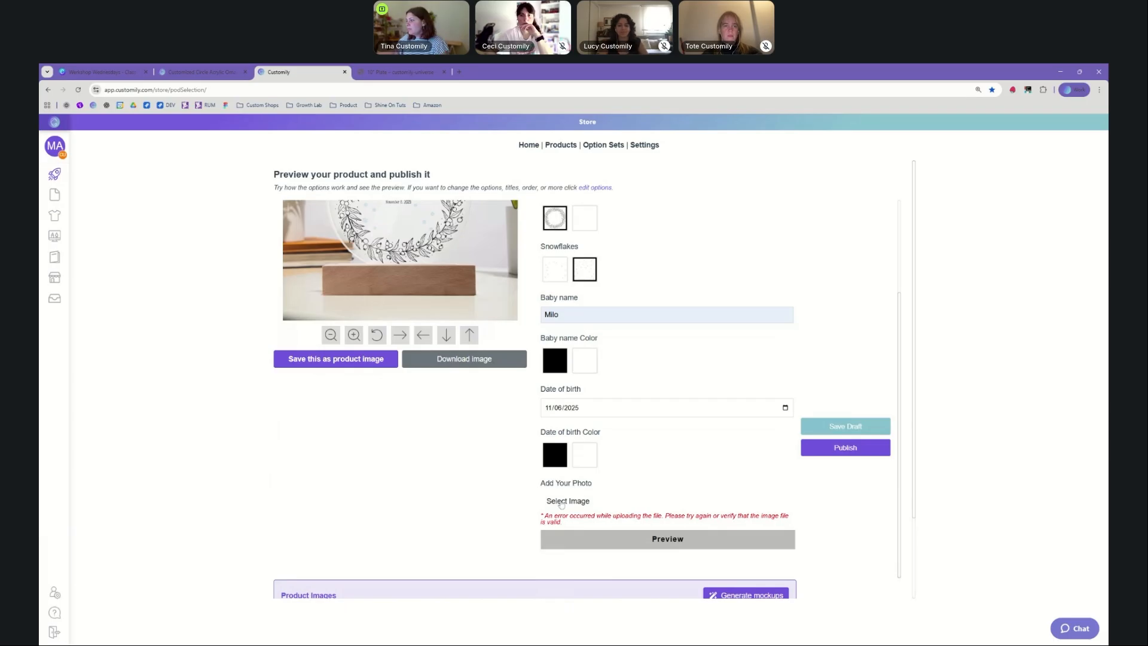
left_click(561, 502)
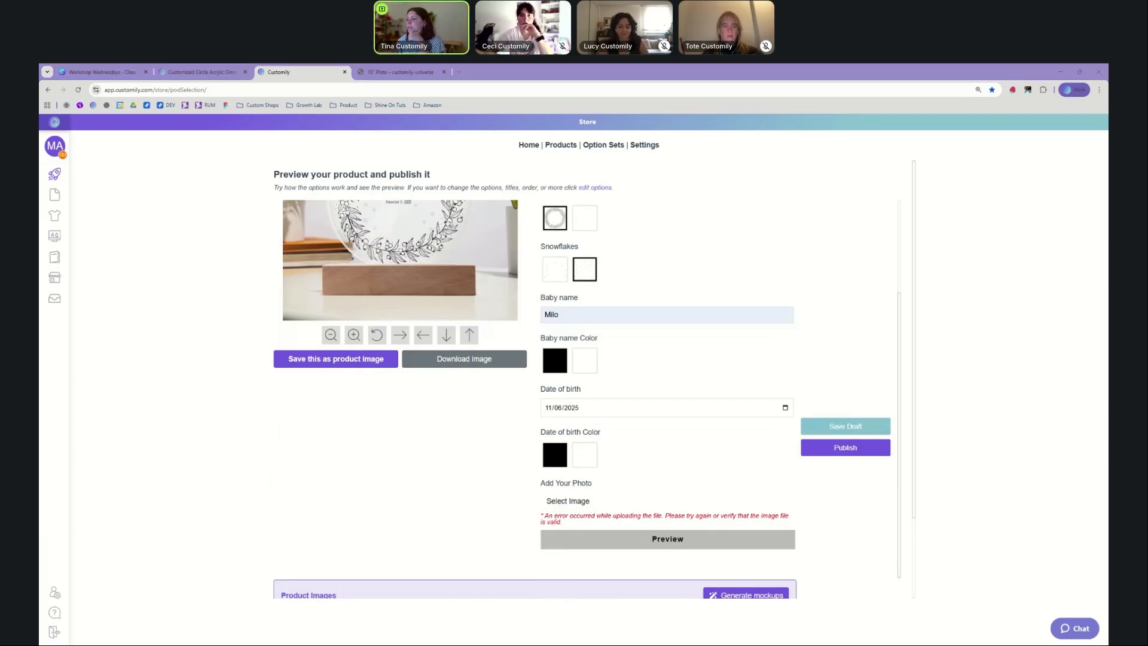
left_click(636, 475)
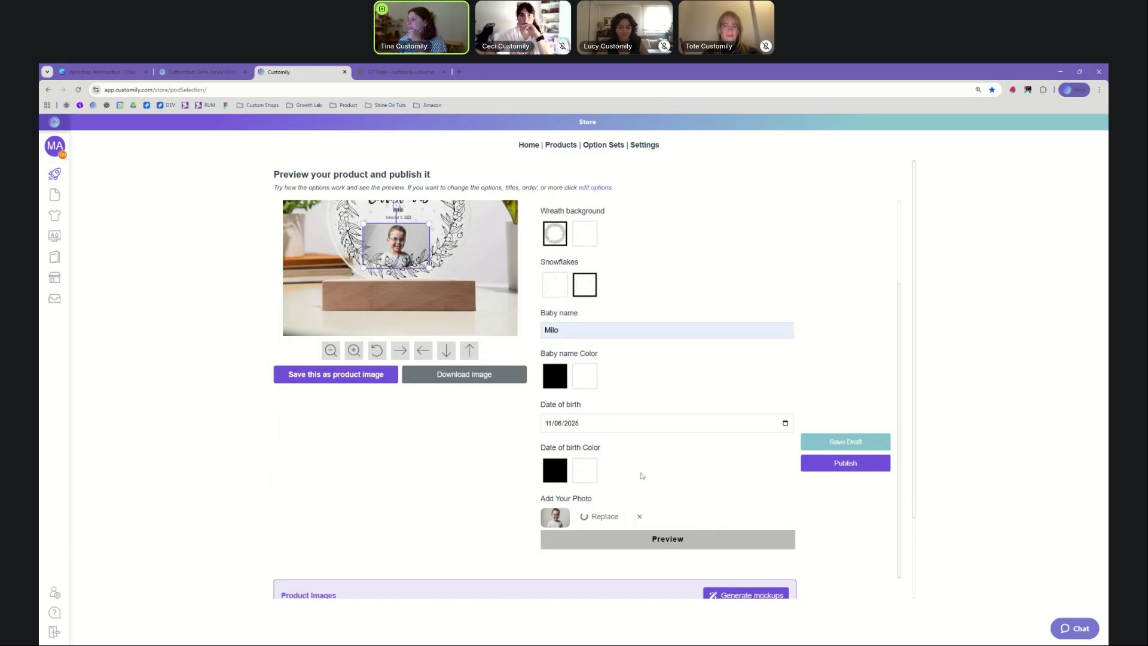
scroll(642, 477, "up", 2)
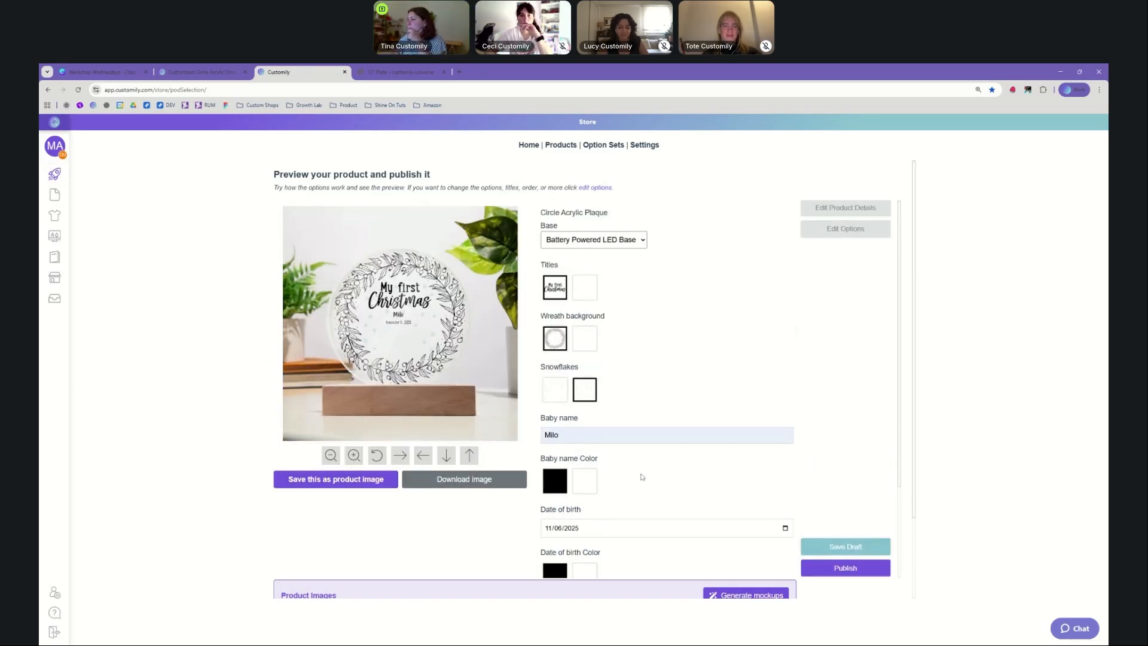
Step: Try selecting a photo again under Add Your Photo and look over the upload message and preview
scroll(642, 476, "down", 2)
left_click(564, 502)
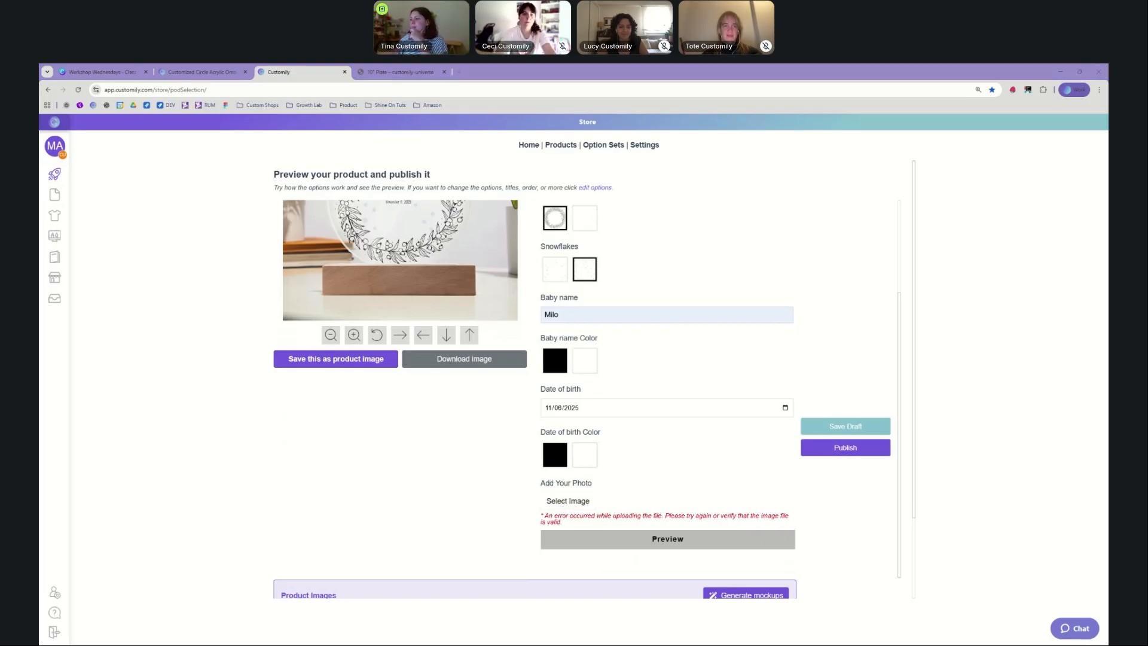
left_click(620, 450)
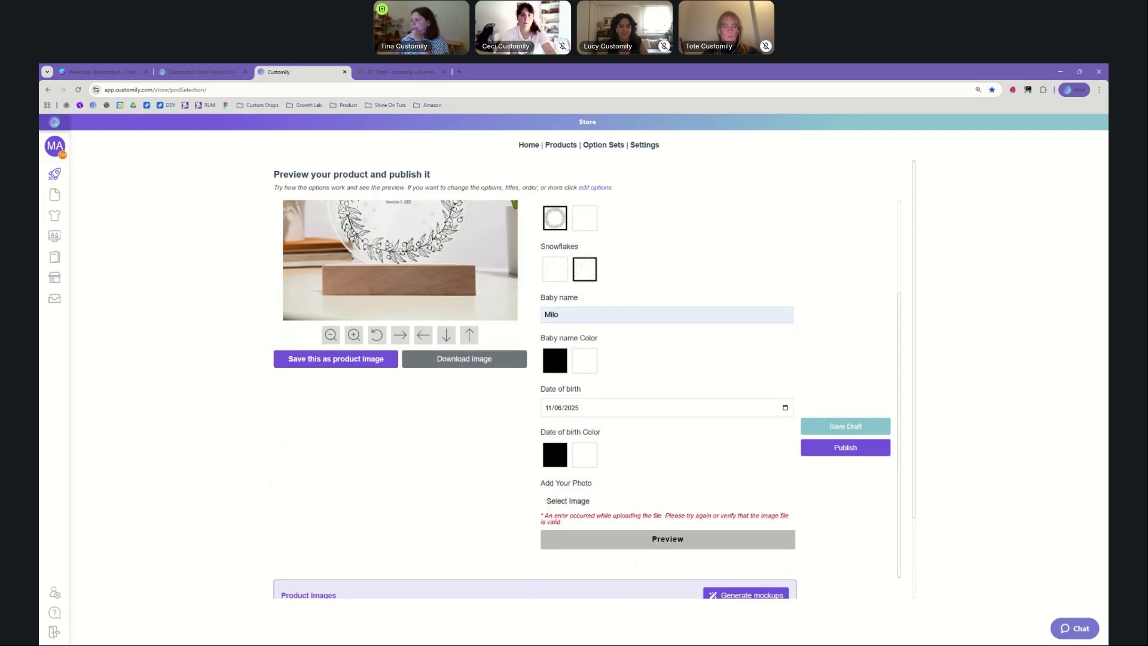
left_click_drag(616, 516, 562, 523)
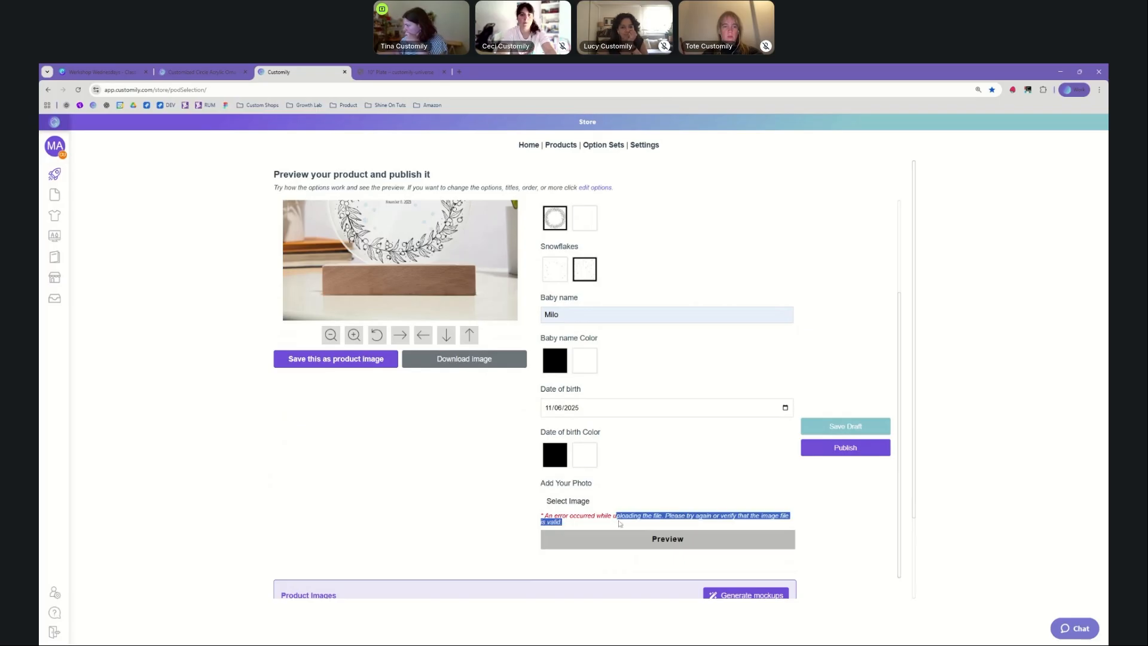
left_click(637, 447)
scroll(652, 466, "up", 3)
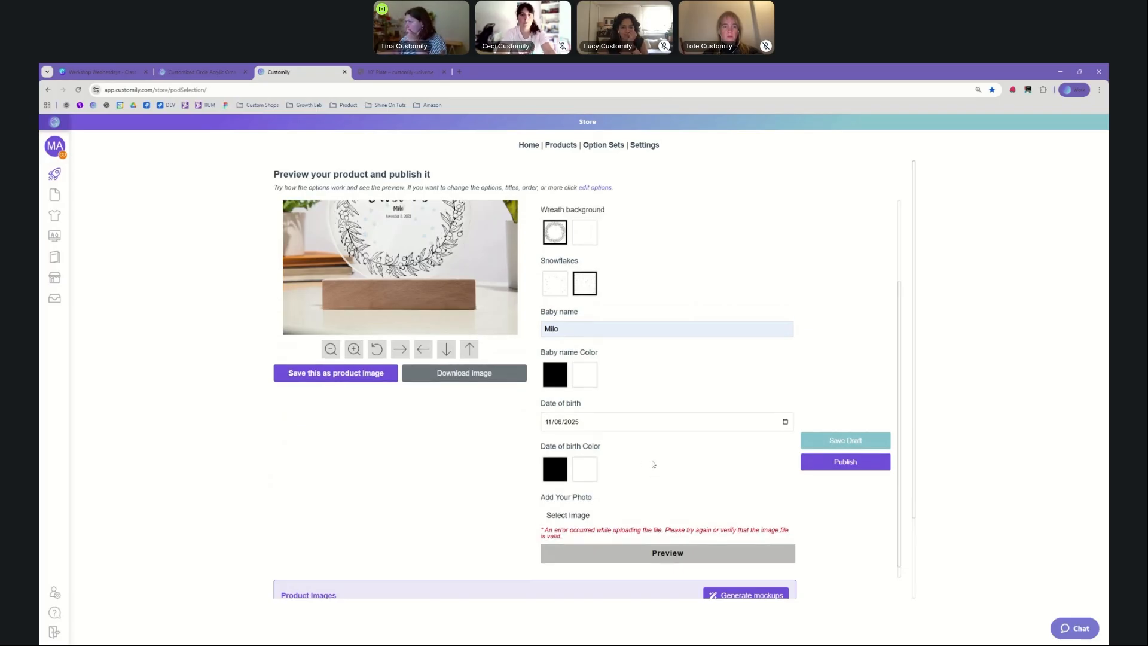
scroll(655, 474, "down", 2)
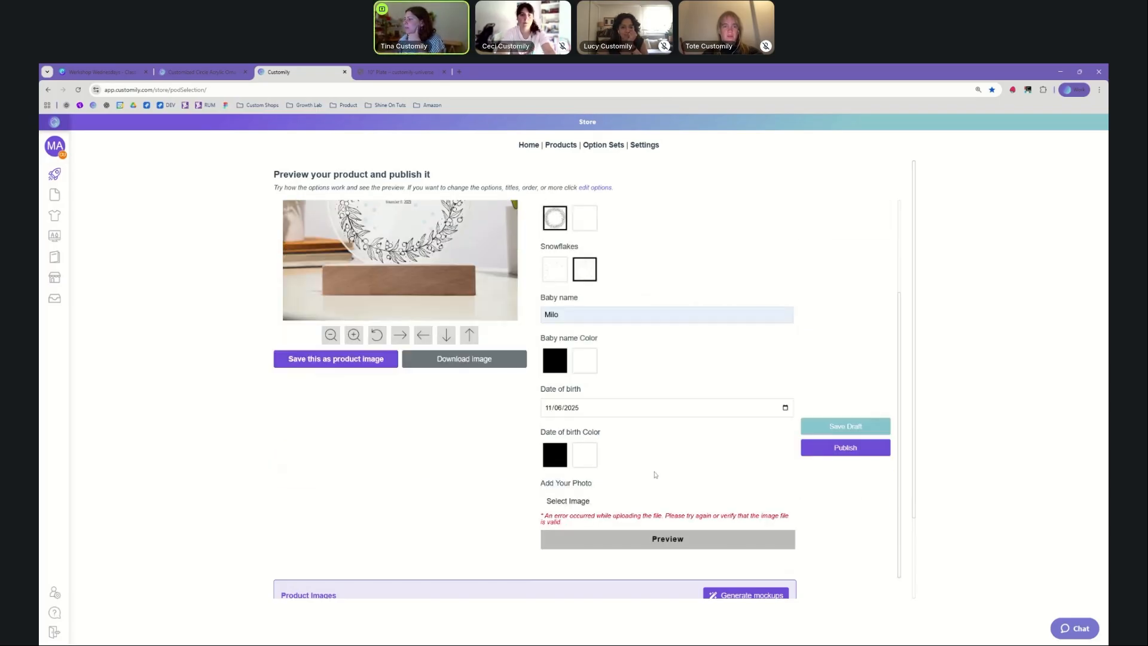
Step: Try to upload the photo of the baby wearing a hat under Add Your Photo
left_click(558, 503)
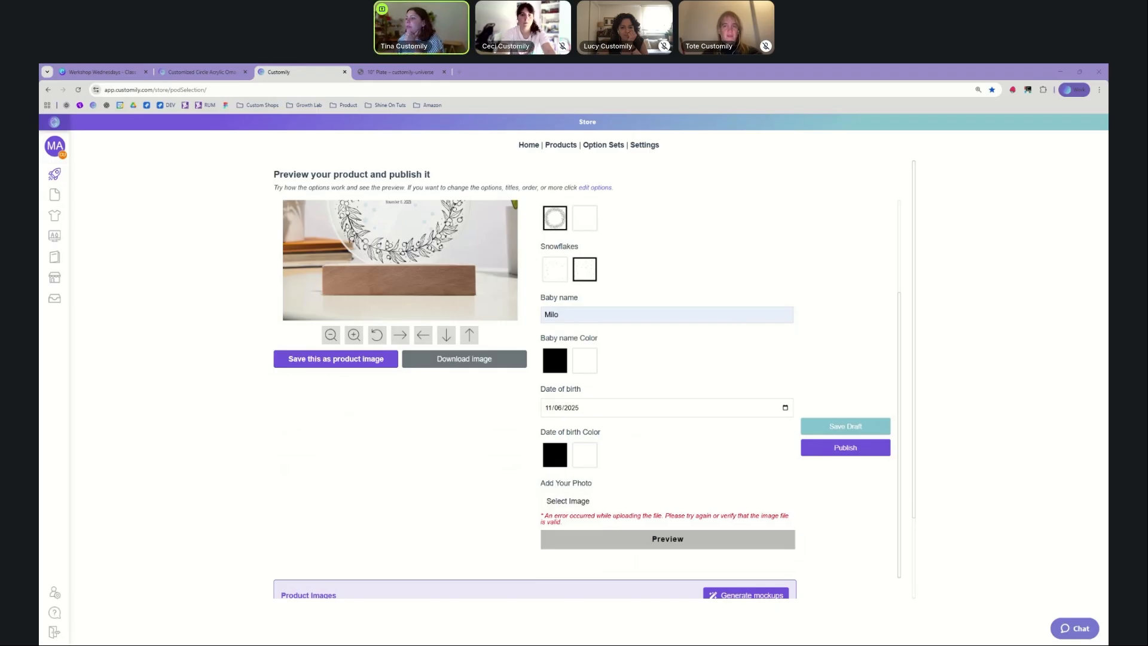
left_click(628, 456)
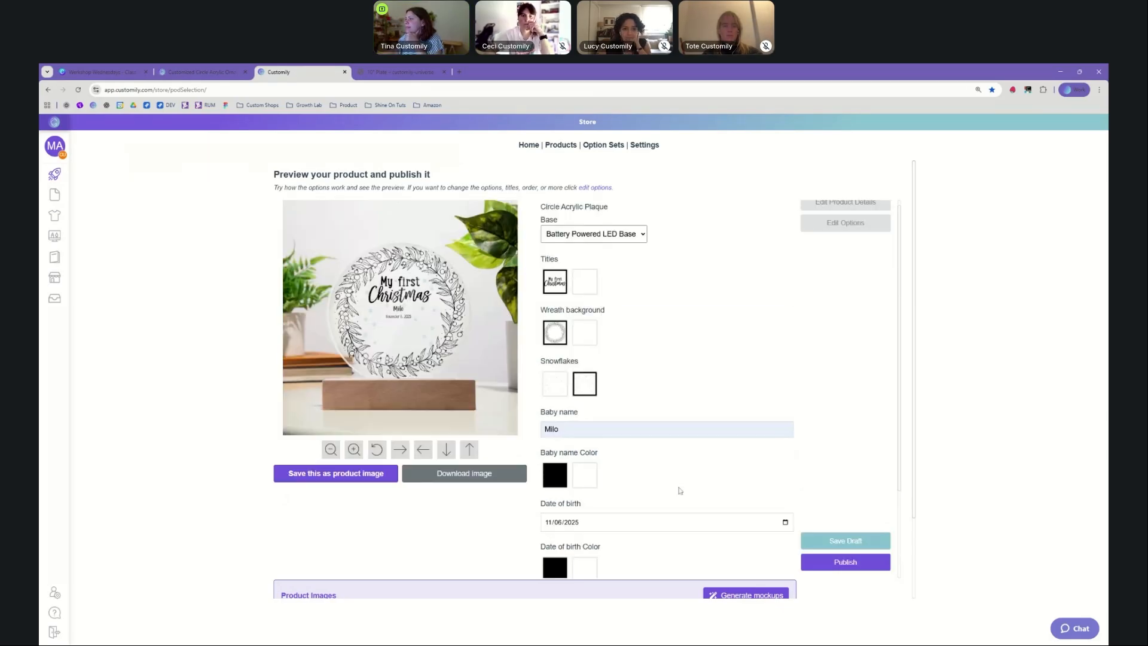
left_click(579, 501)
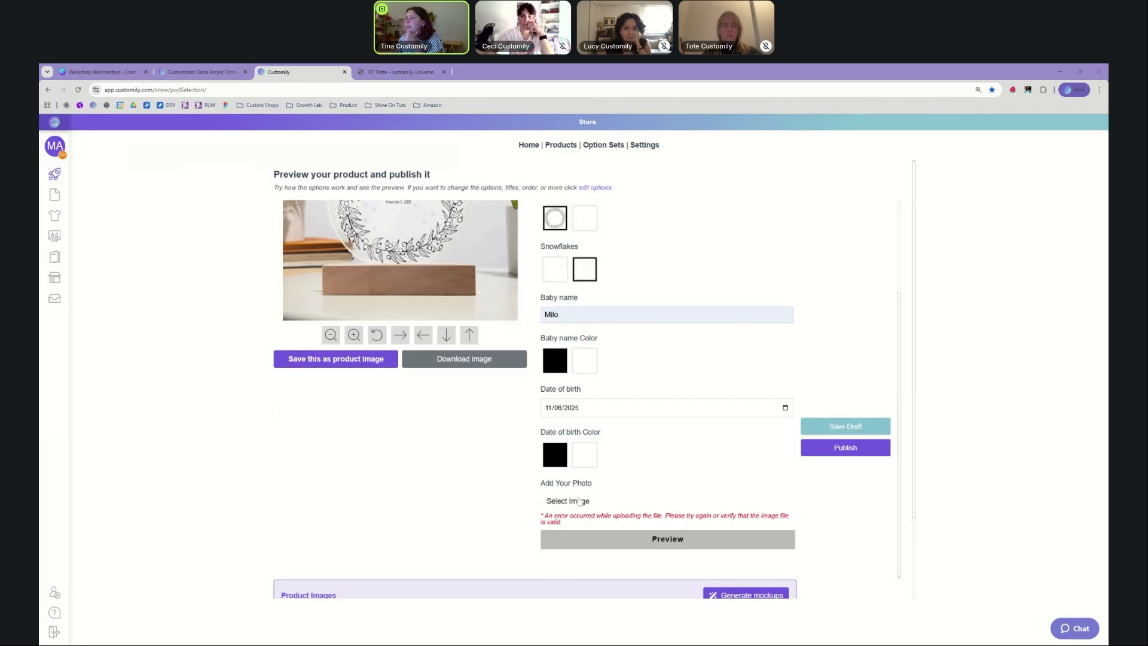
double_click(578, 501)
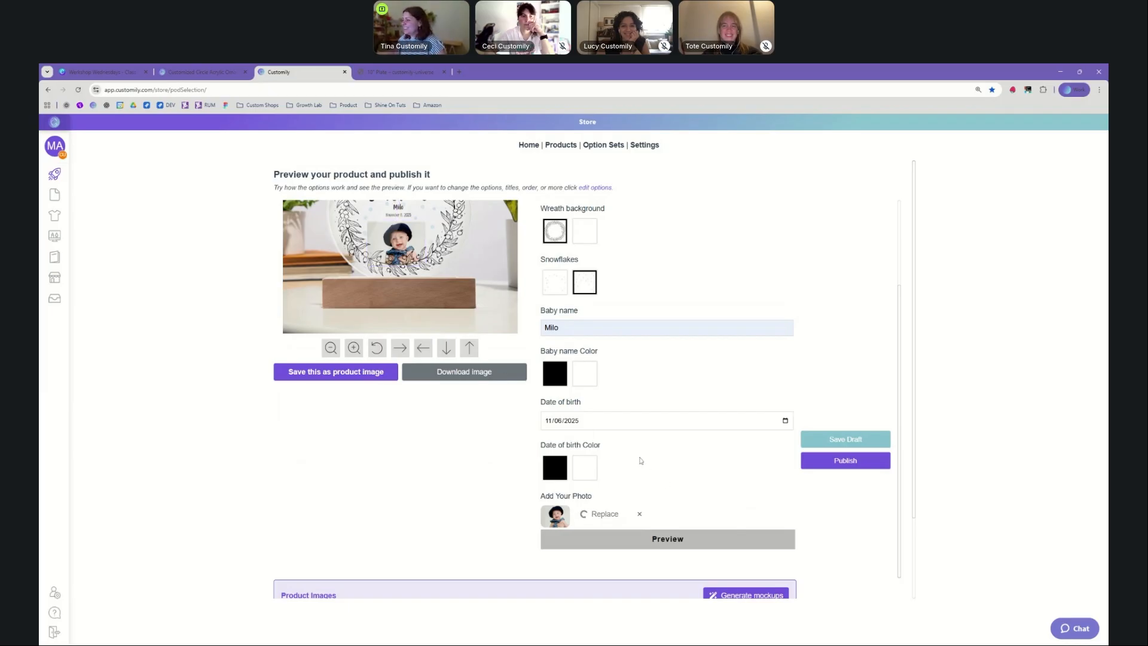
Step: Add the black puppy photo under Add Your Photo and check its placement on the plaque preview
left_click(572, 516)
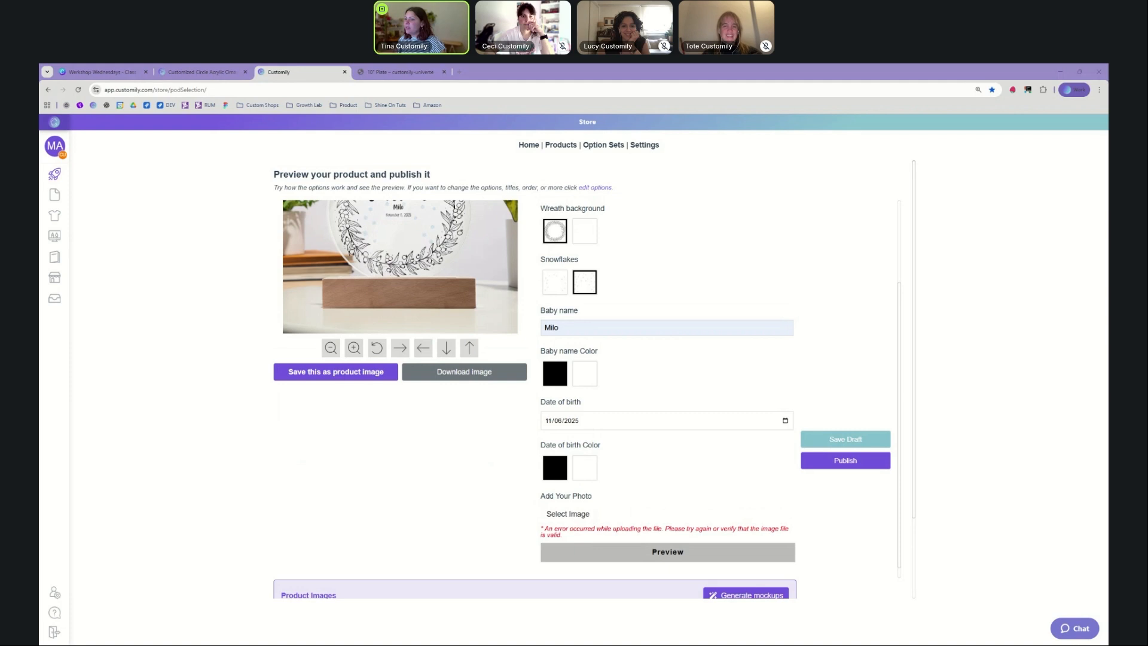
key("Return")
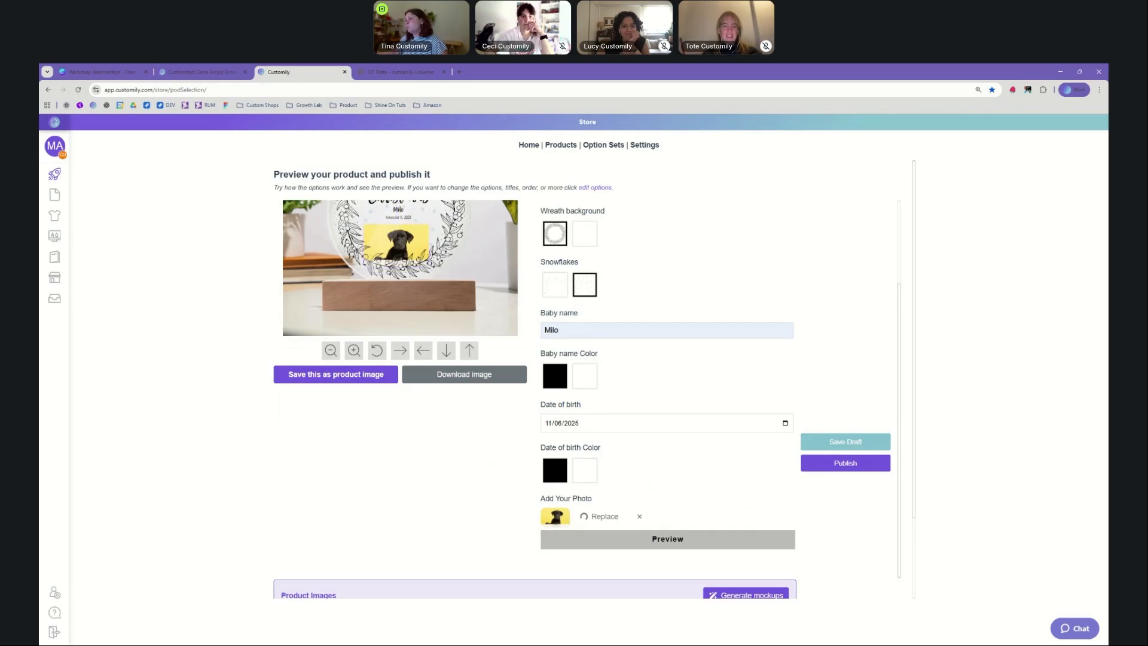
scroll(406, 358, "up", 2)
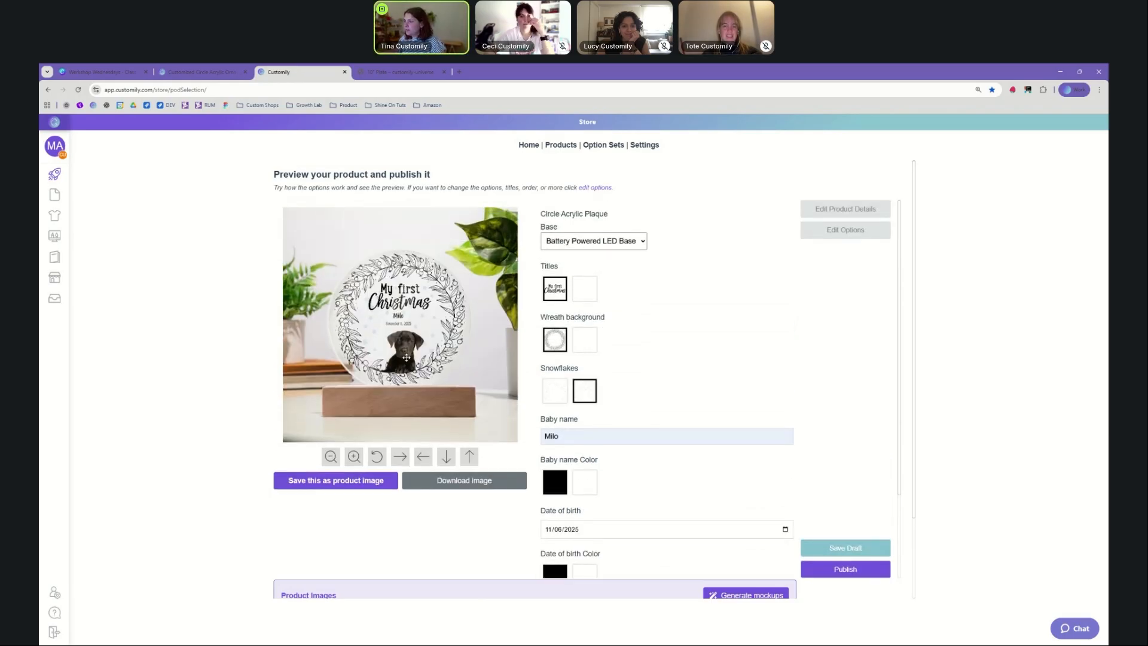
left_click(406, 358)
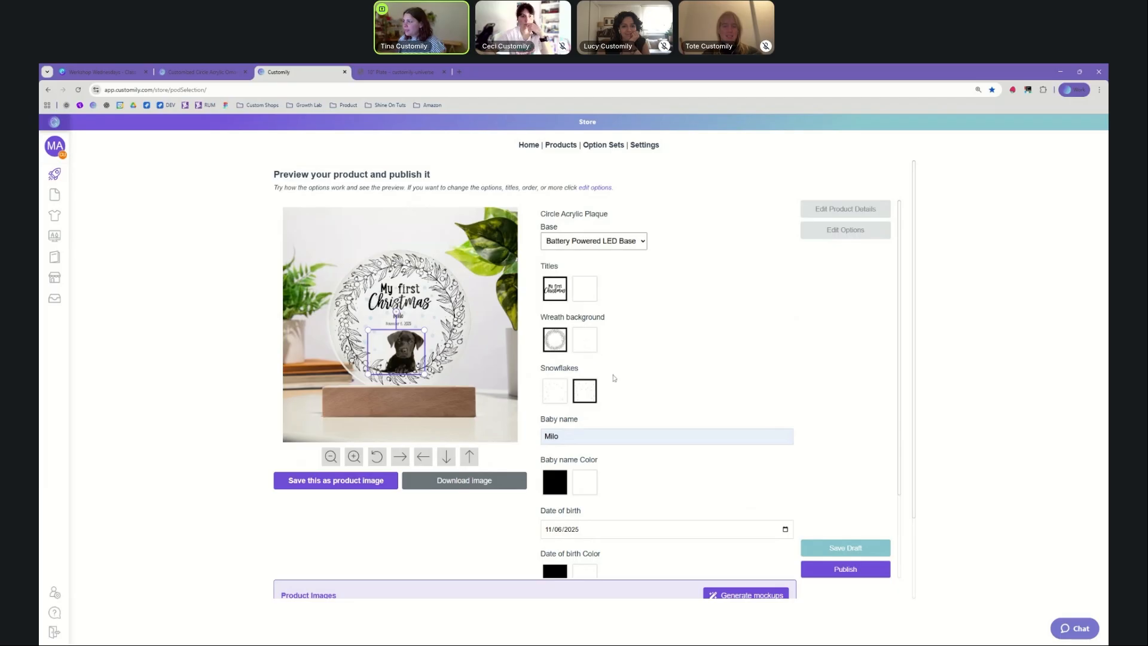
left_click(436, 326)
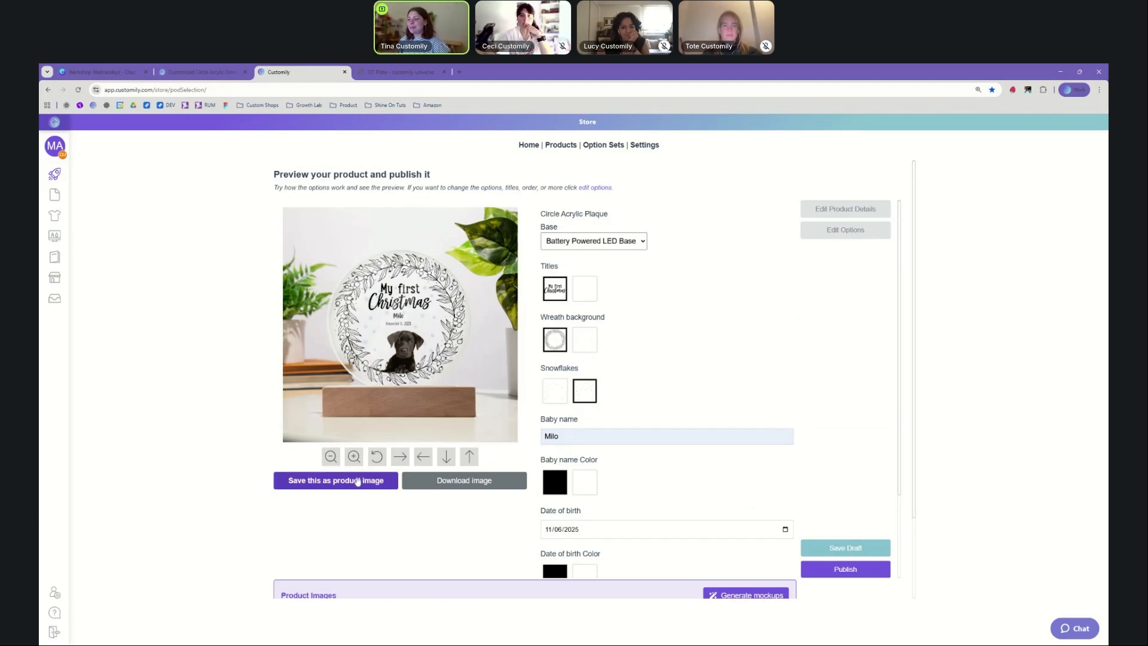
Step: Save the plaque preview as a product image, and generate and save a mockup of it in the Christmas scene
left_click(325, 481)
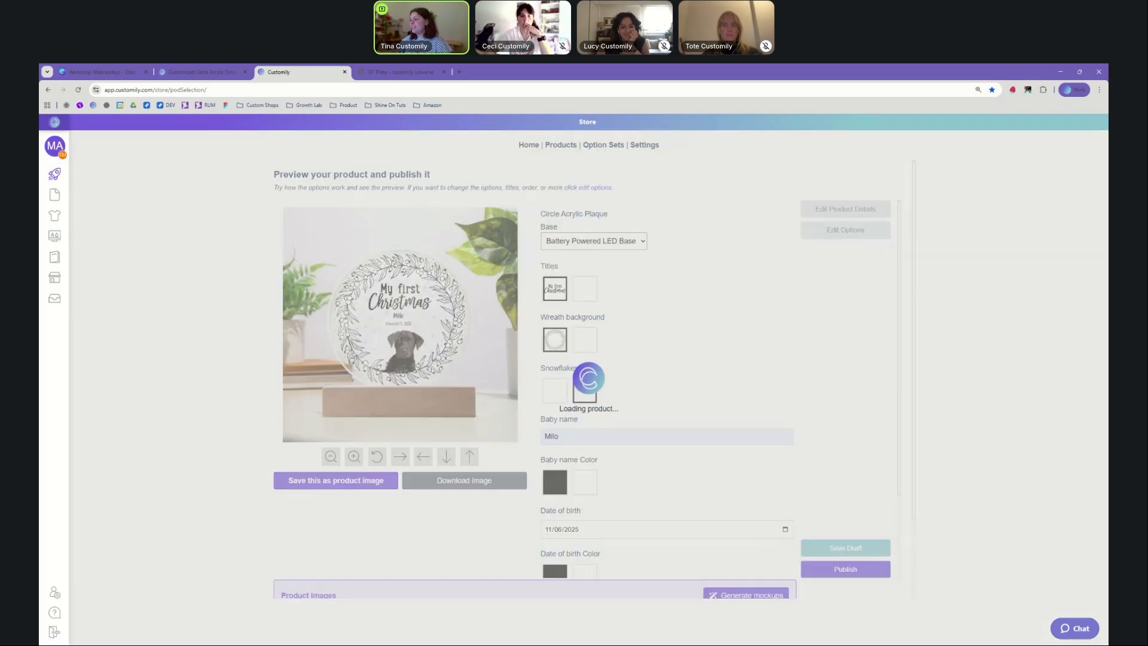
scroll(550, 594, "down", 2)
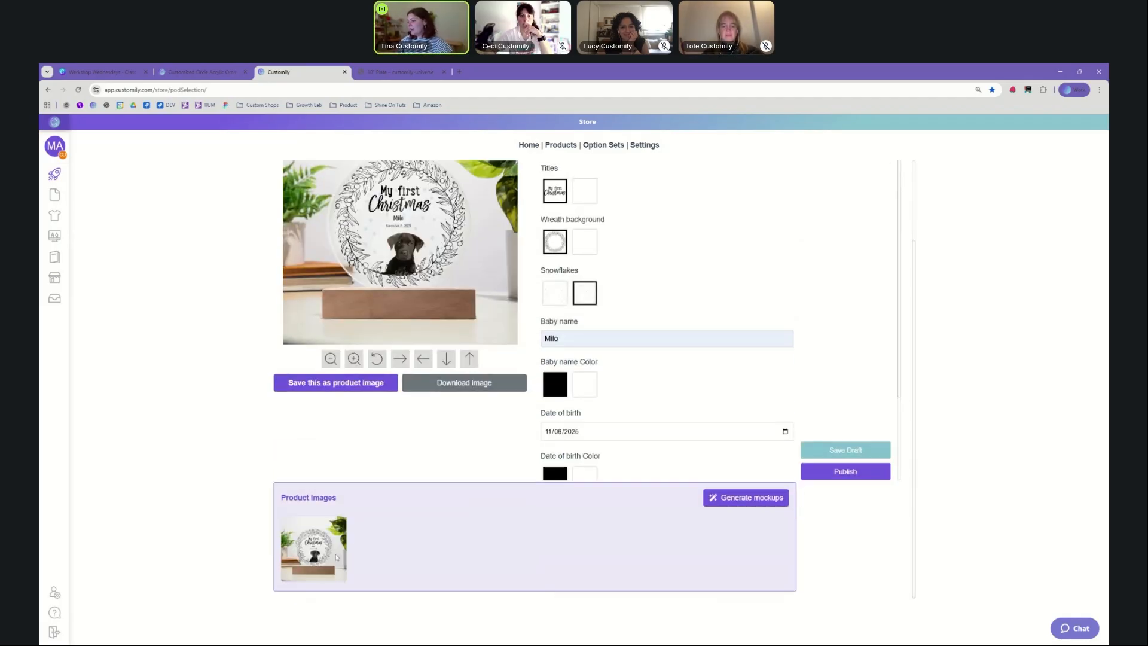
left_click(745, 499)
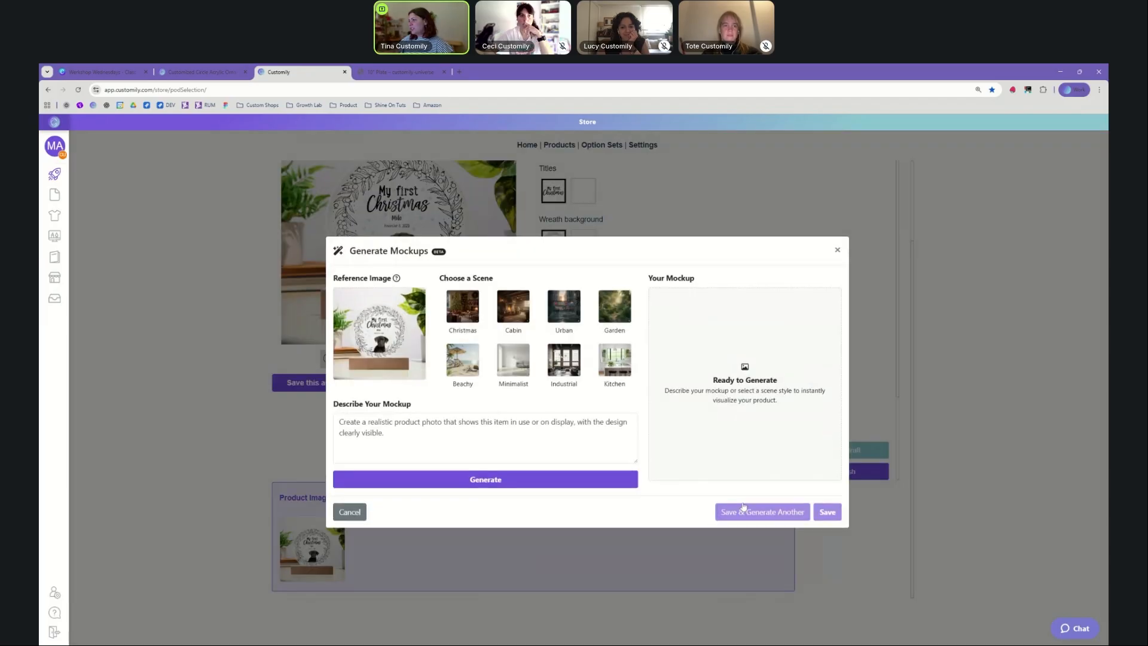
left_click(476, 317)
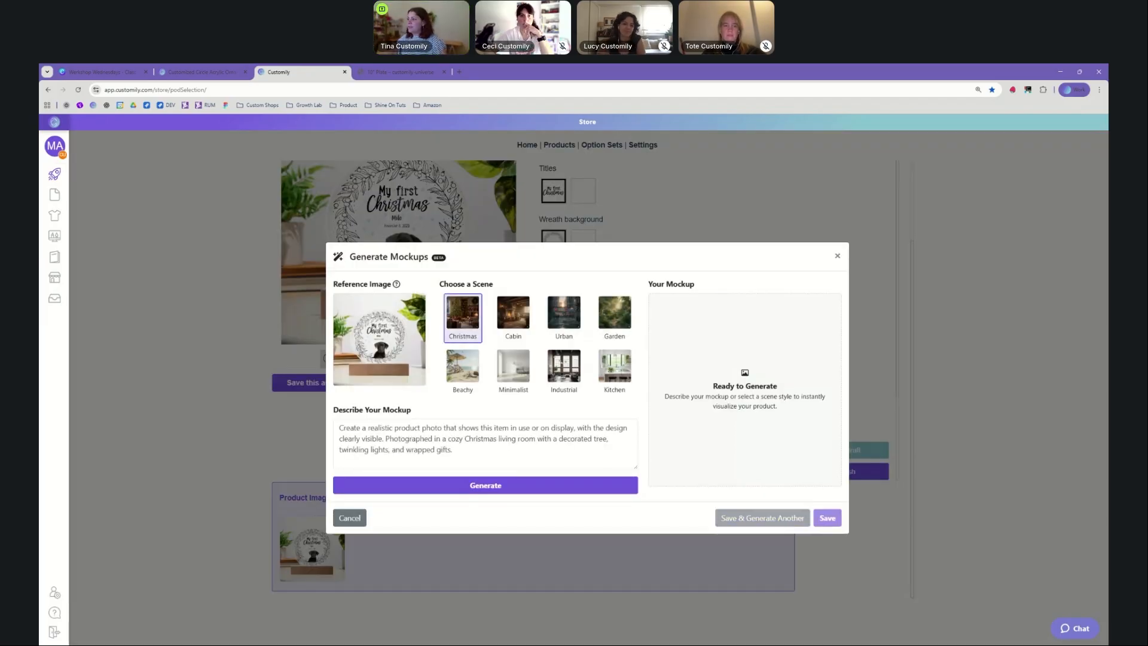
left_click(489, 490)
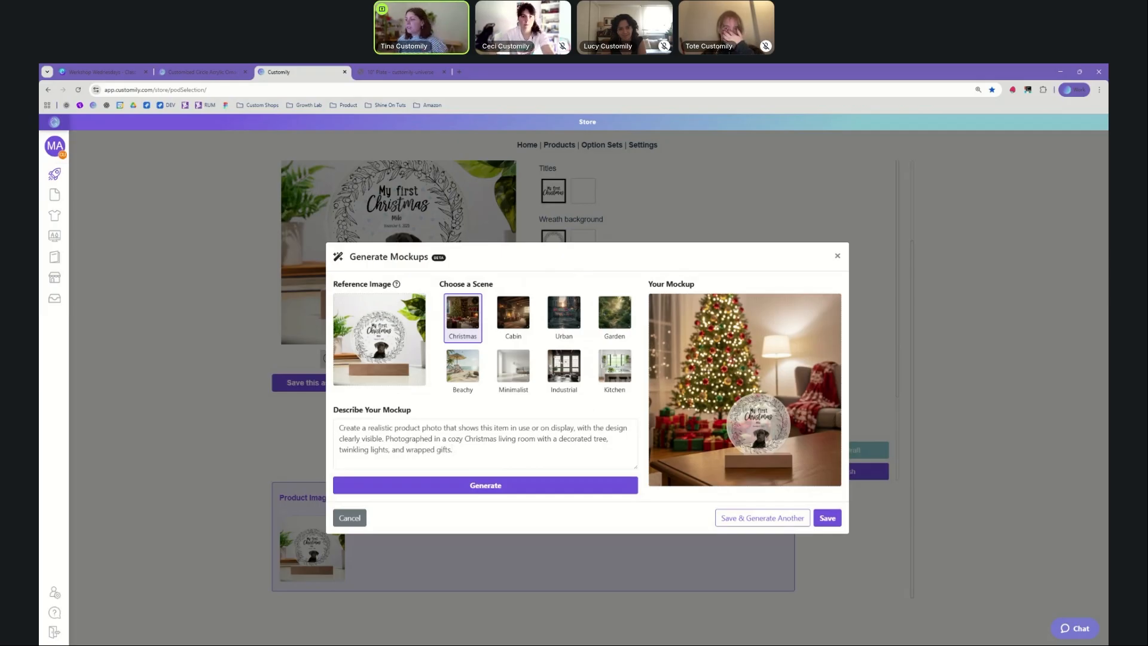
left_click(824, 517)
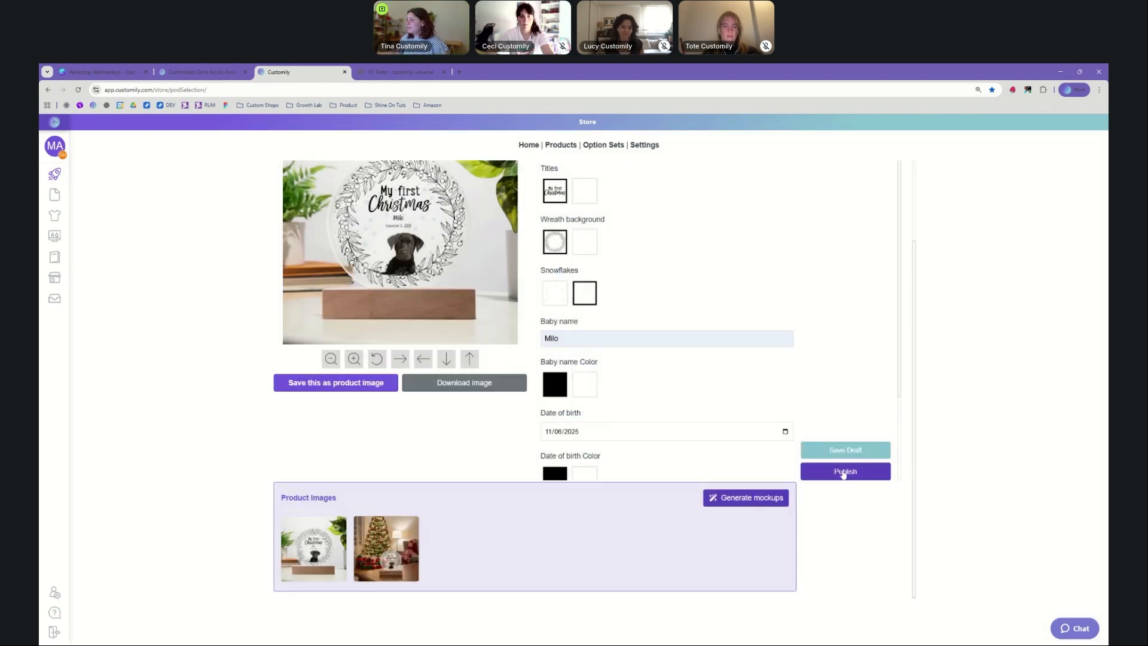
Step: Publish the Circle Acrylic Plaque and review its Christmas mockup and personalization options on the store page
left_click(843, 471)
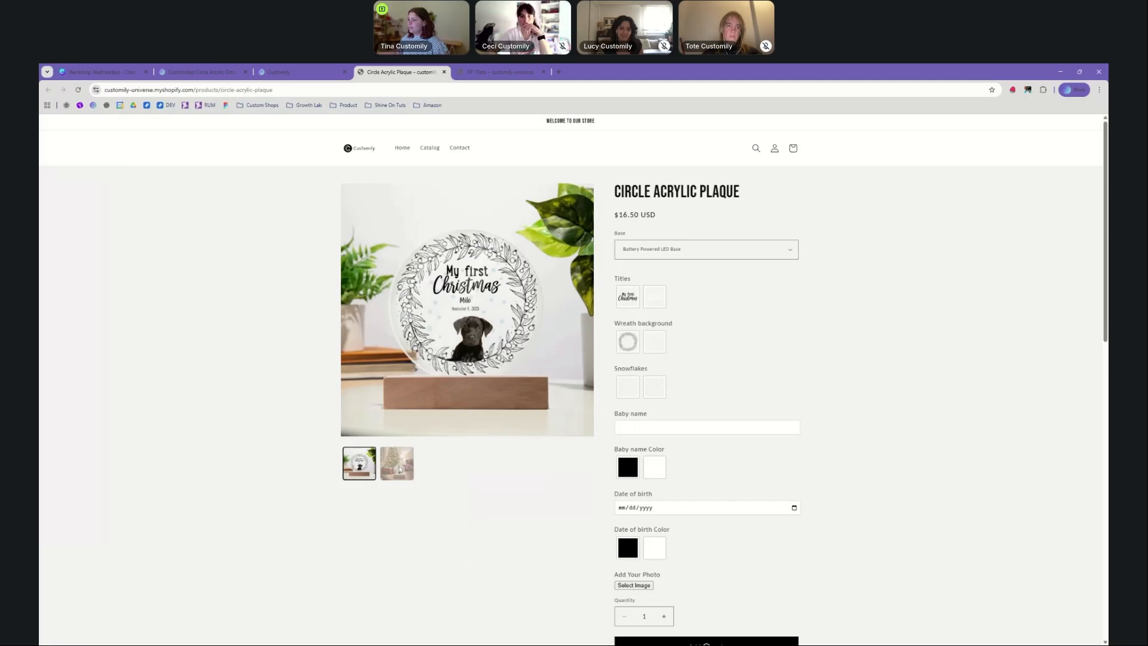
left_click(404, 467)
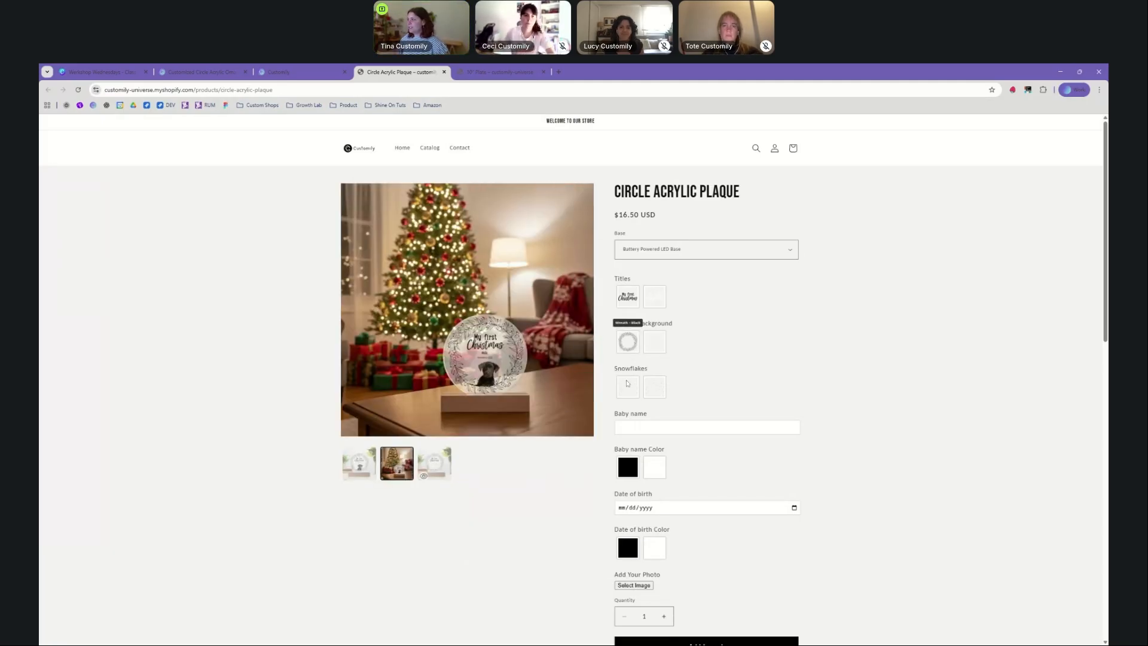
scroll(645, 451, "down", 3)
scroll(664, 400, "up", 3)
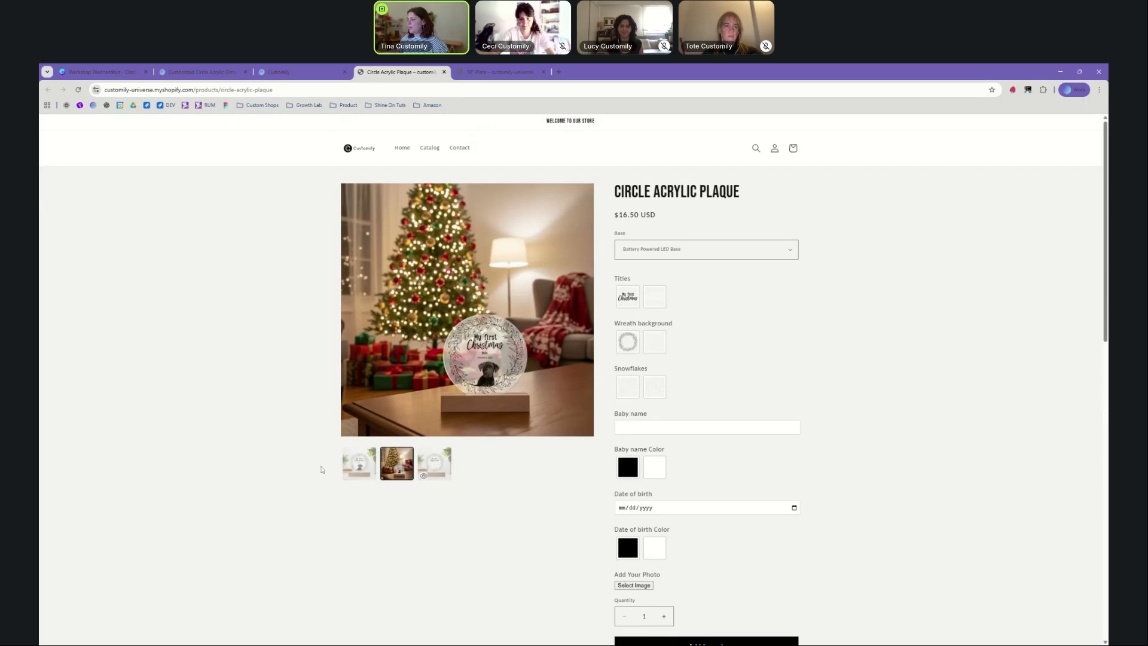
scroll(598, 257, "down", 3)
scroll(600, 255, "up", 2)
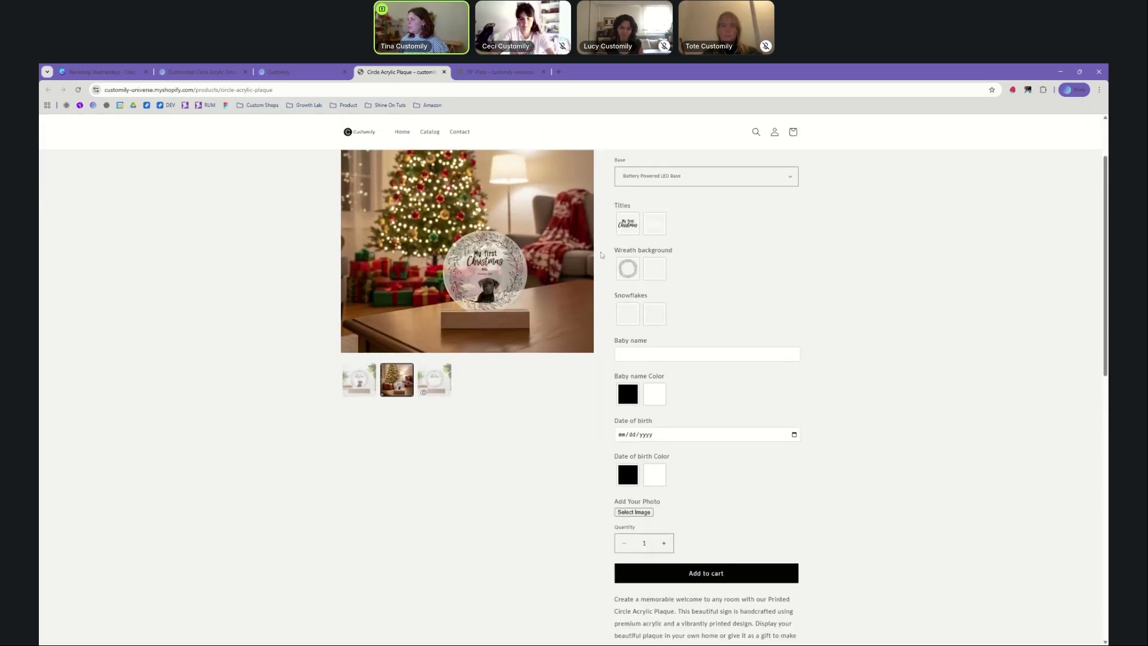
scroll(600, 254, "up", 2)
Step: Return to the Customily store home and start publishing a new product with Shine On as the provider
left_click(203, 72)
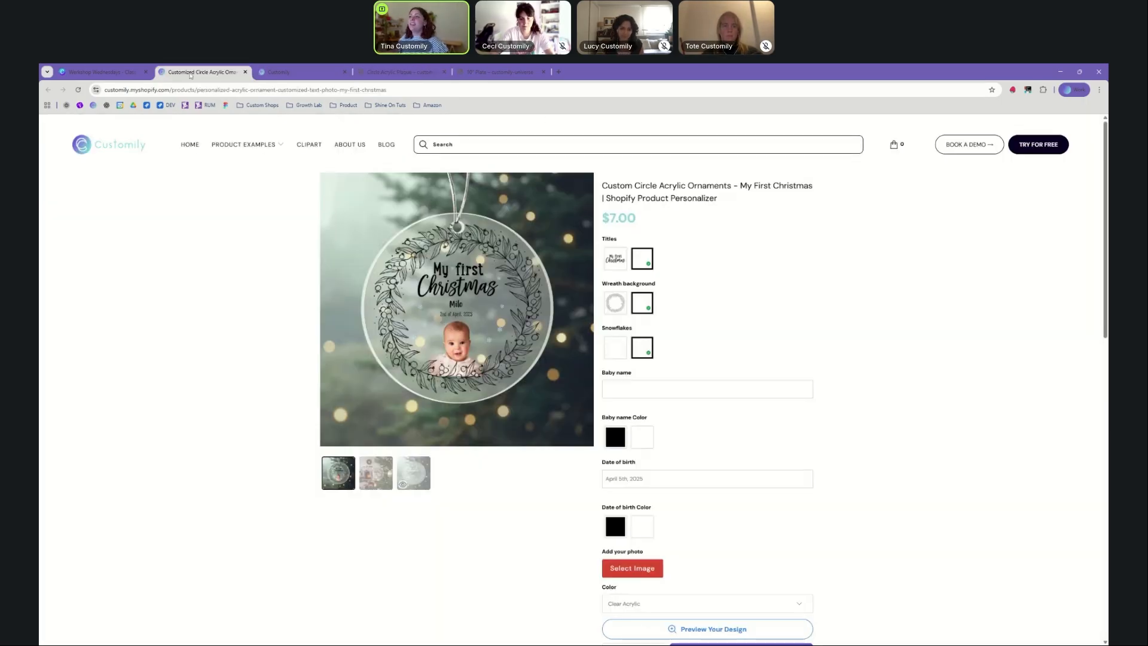
left_click(296, 78)
left_click(55, 175)
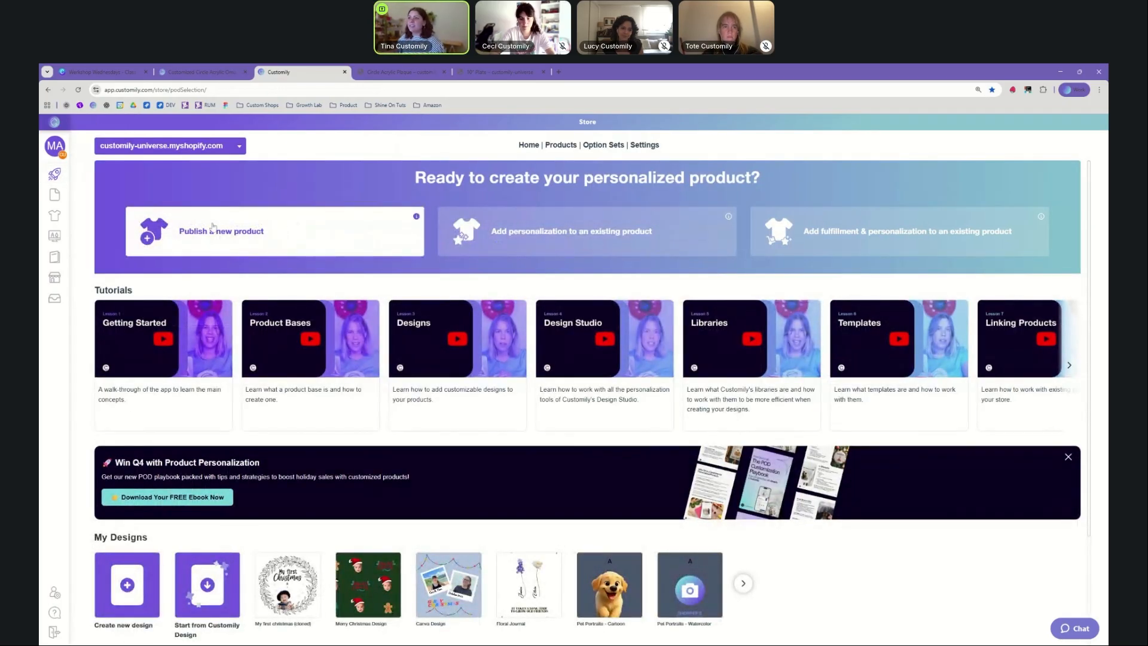
left_click(252, 237)
left_click(307, 347)
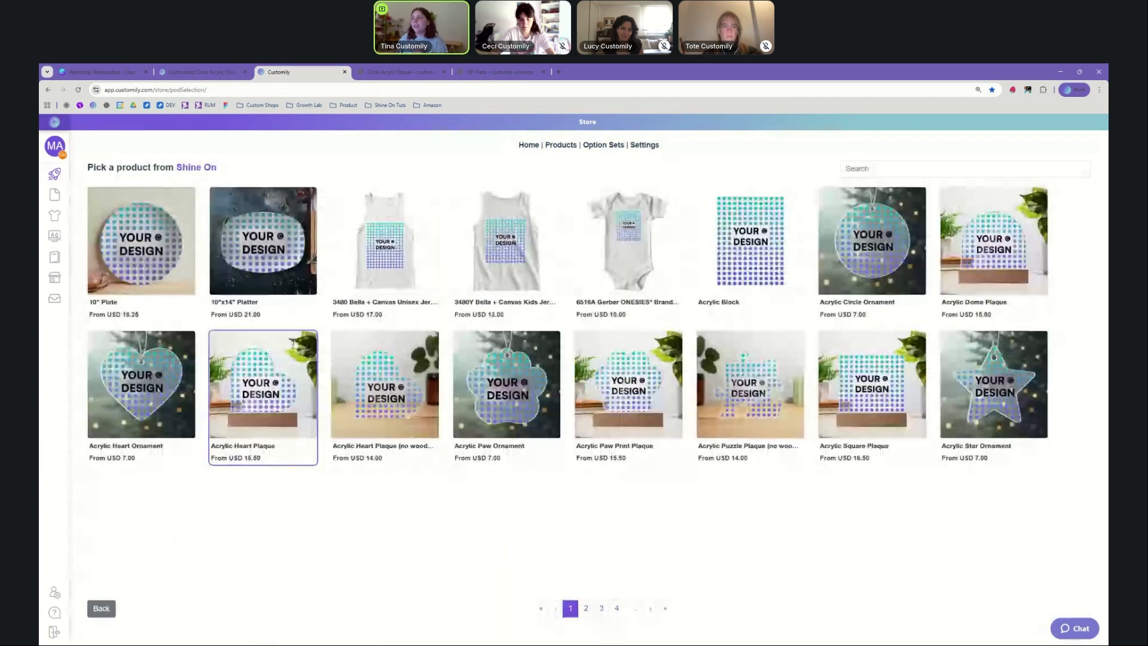
Step: Check the product list in the workshop slides, search the Shine On catalog for an acrylic ornament and open Acrylic Circle Ornament
left_click(101, 72)
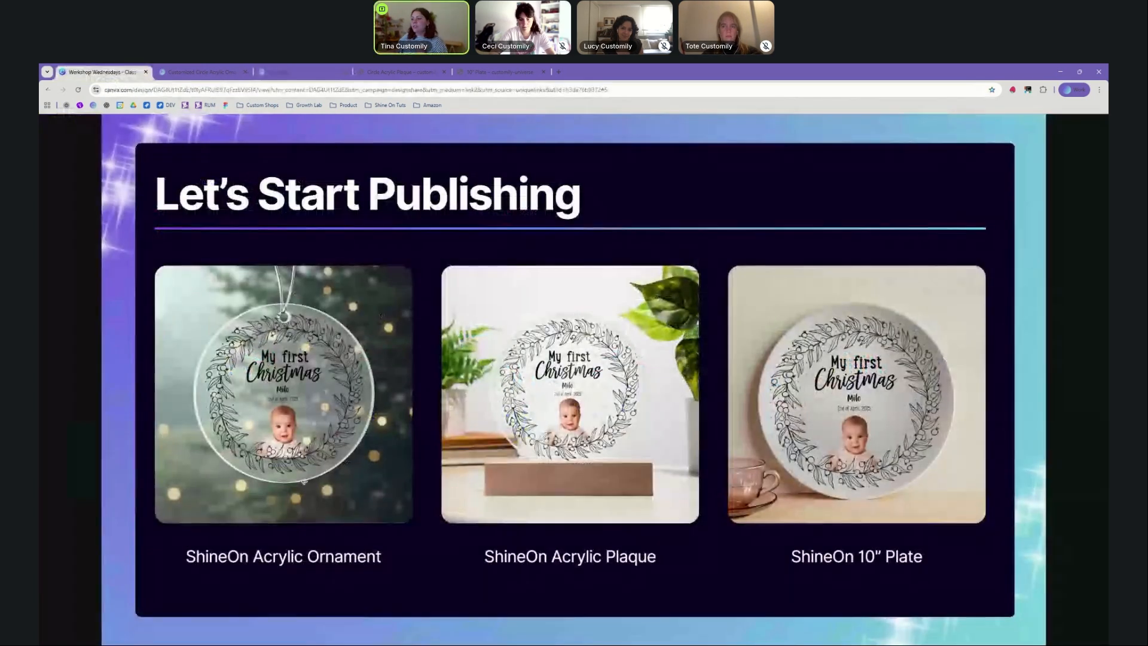
left_click(281, 72)
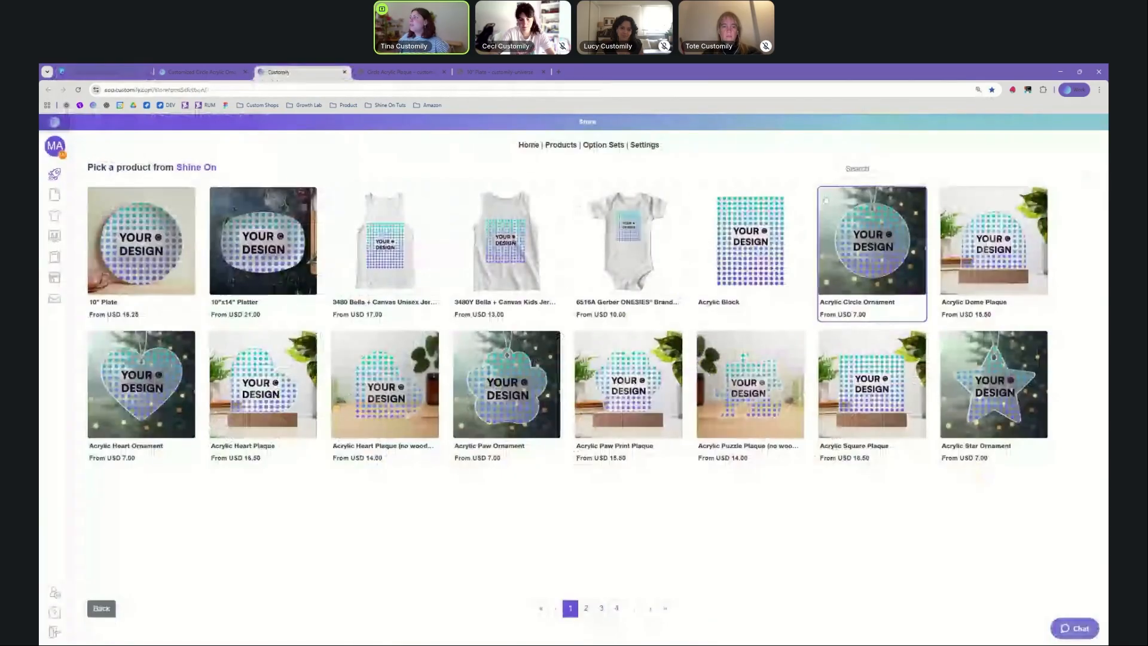
type("acry")
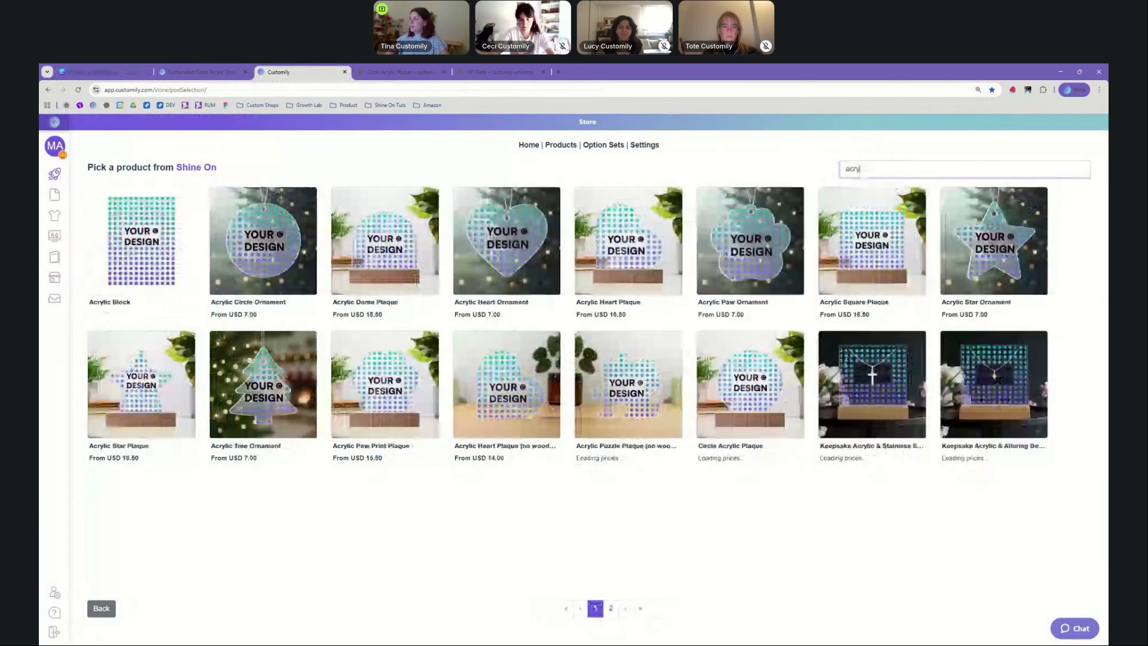
type("lic orna")
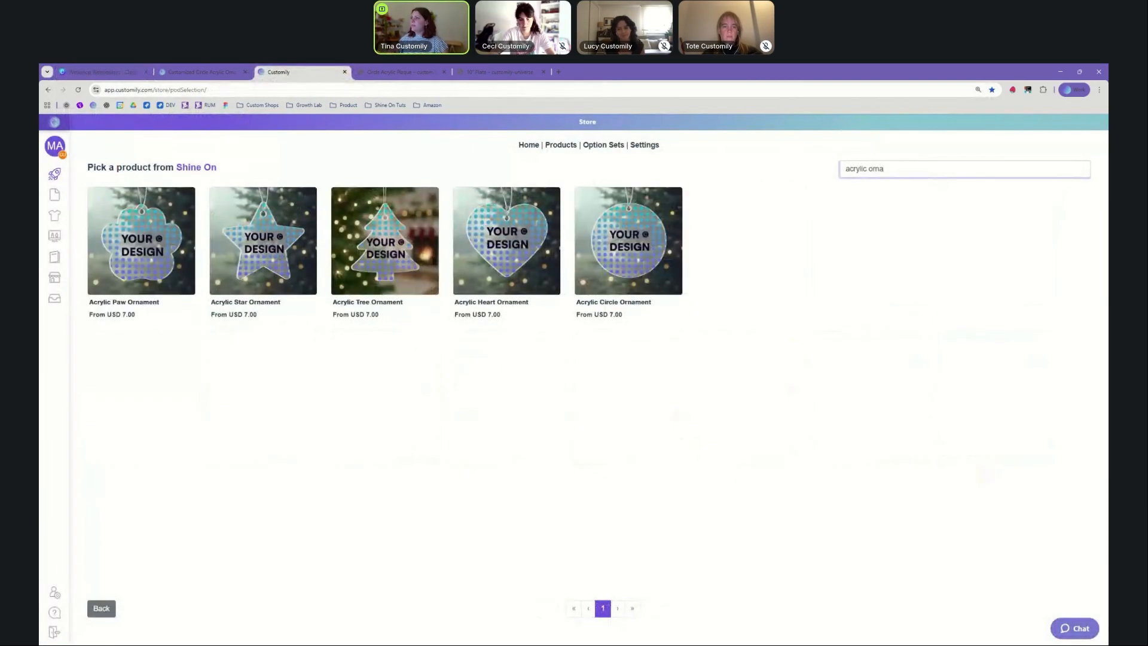
left_click(626, 251)
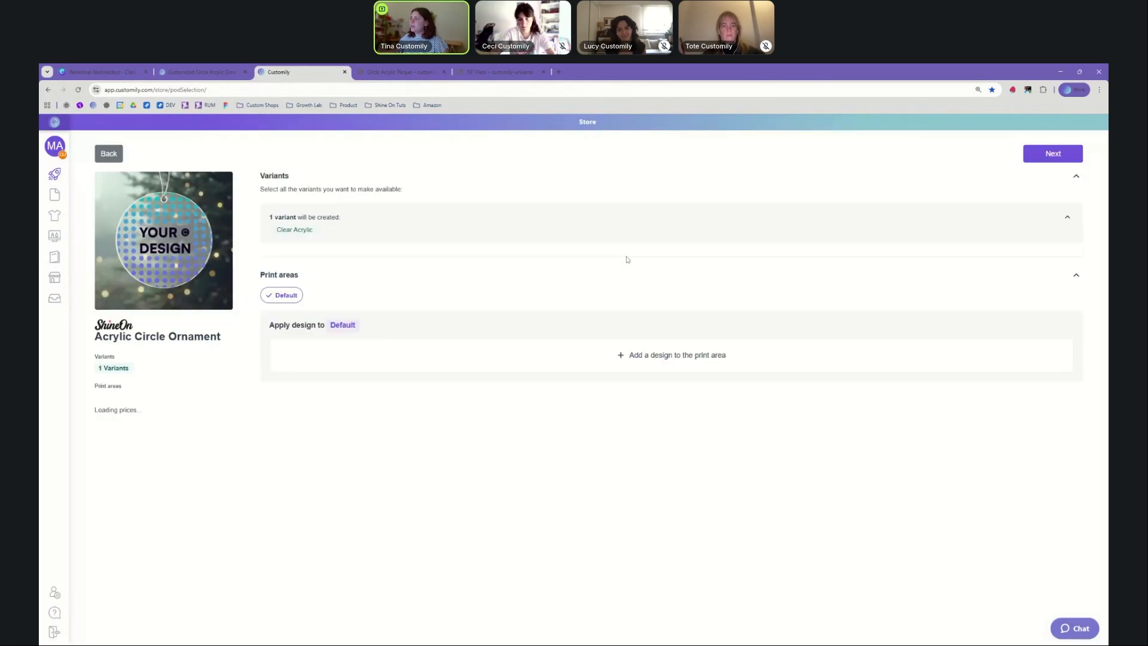
Step: Apply the My first christmas (cloned) design to the ornament's Default print area and confirm its placement
left_click(646, 364)
left_click(489, 386)
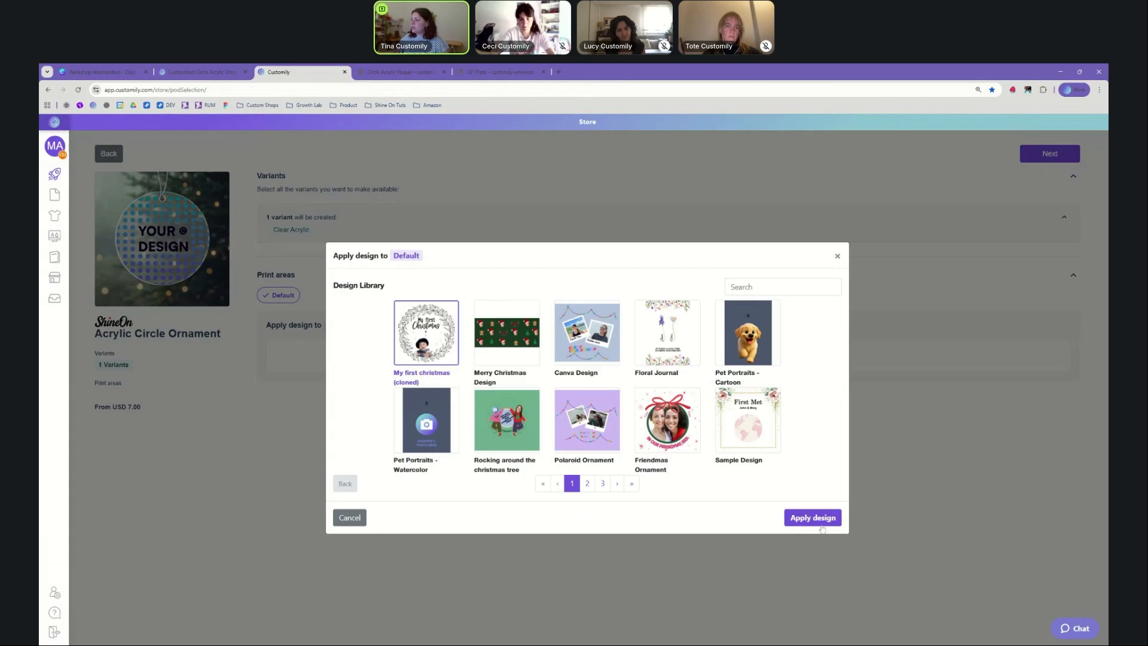
left_click(812, 518)
left_click(371, 346)
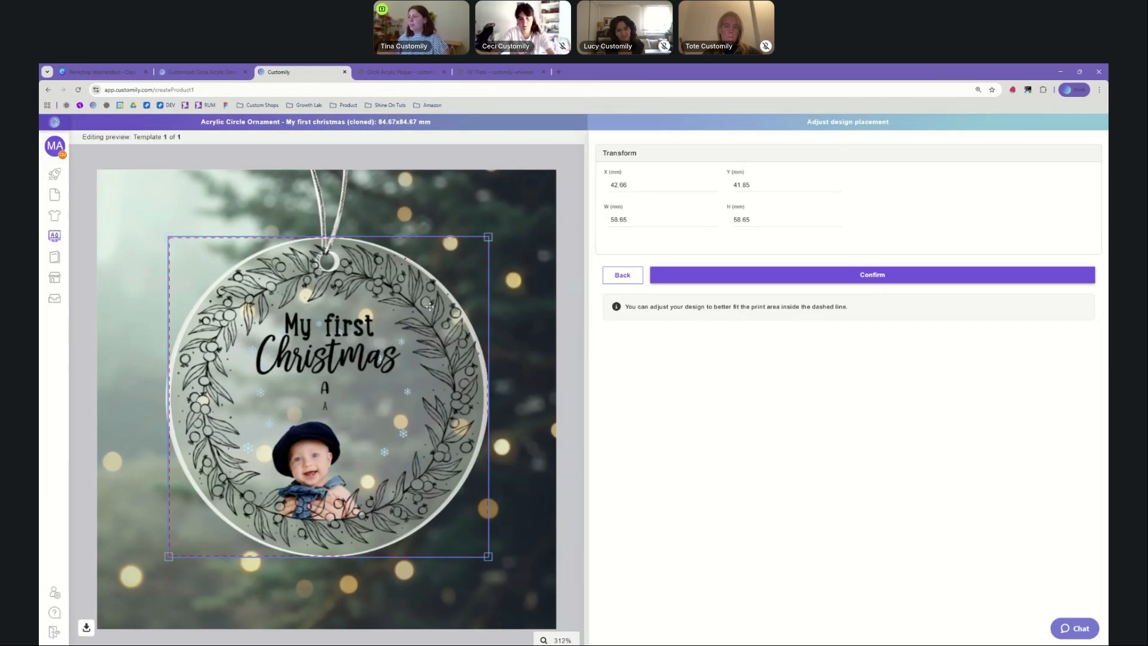
left_click(861, 276)
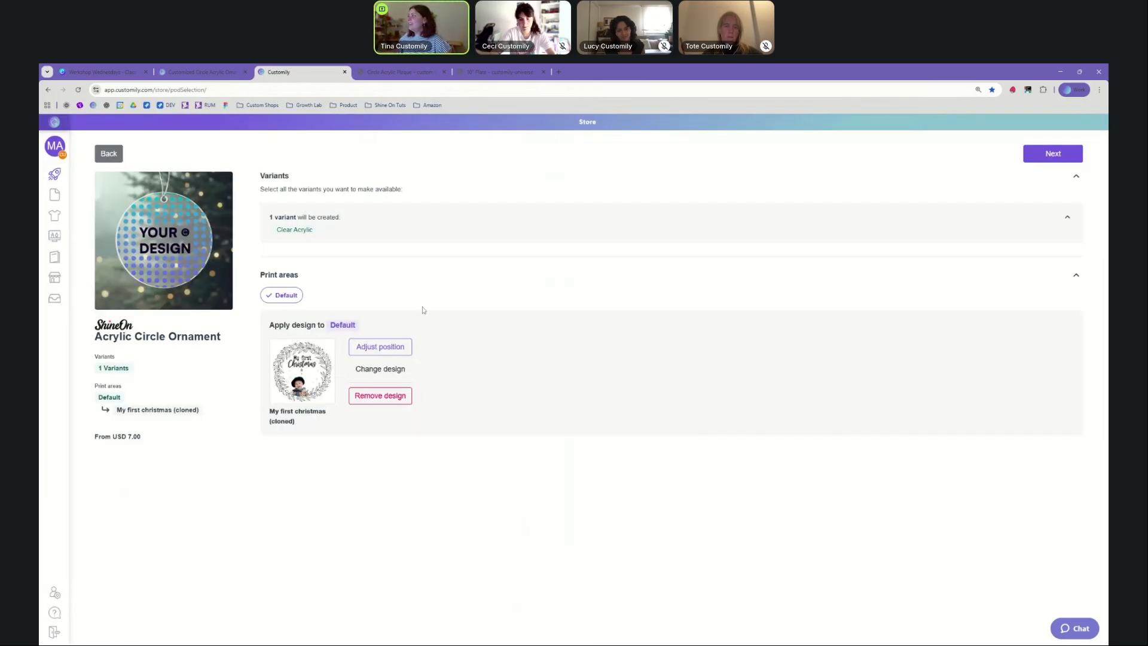
Step: Create the ornament product in the customily-universe.myshopify.com store
left_click(1053, 153)
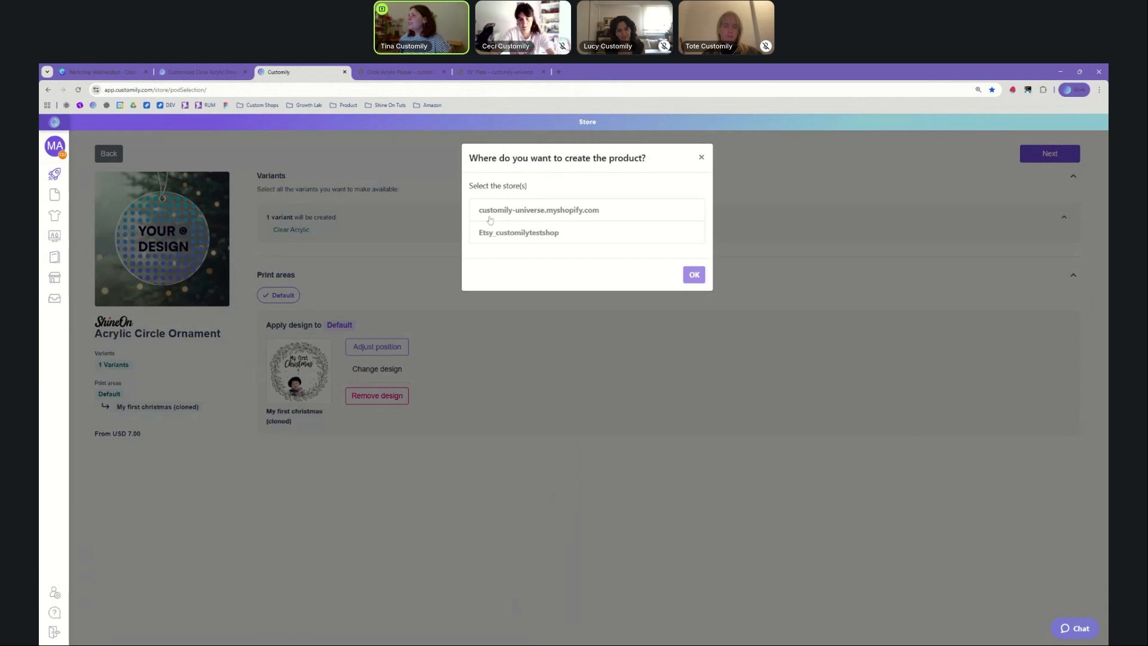
left_click(524, 212)
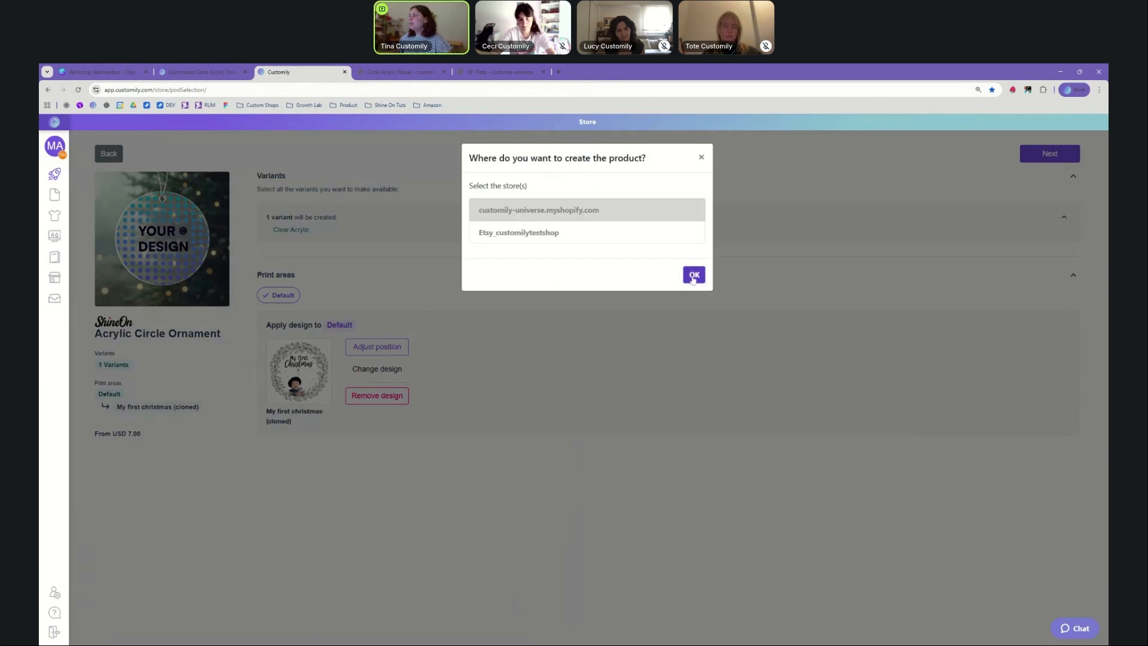
left_click(693, 275)
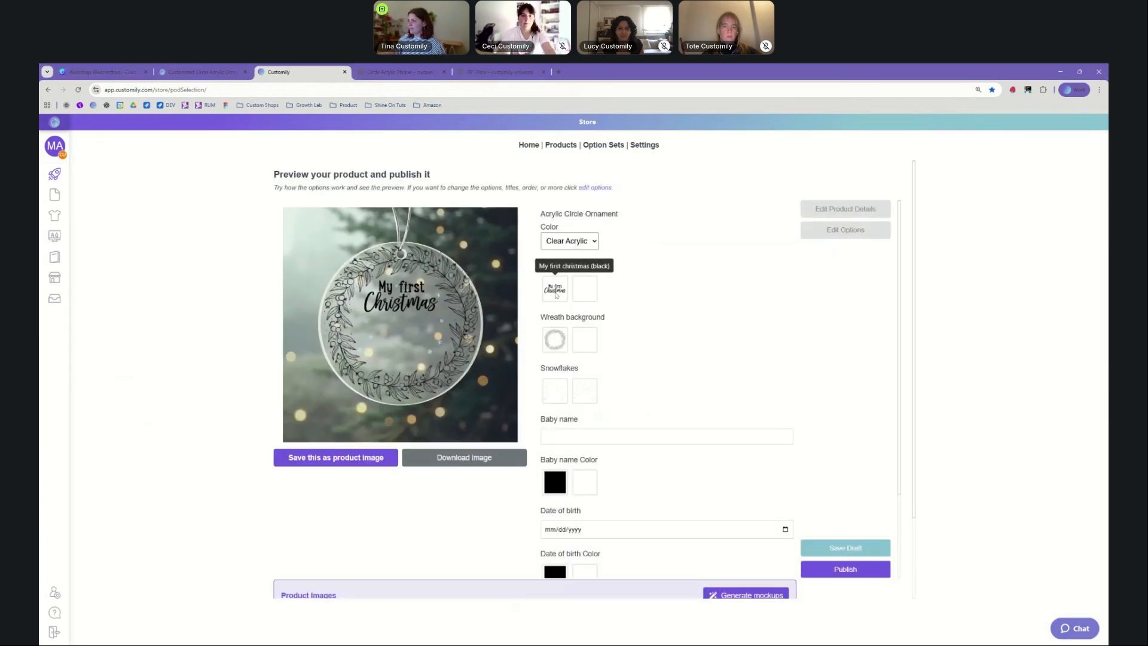
Step: Choose the black My first christmas title, the wreath background and More snowflakes for the ornament preview, and enter the baby's name
left_click(554, 339)
left_click(585, 391)
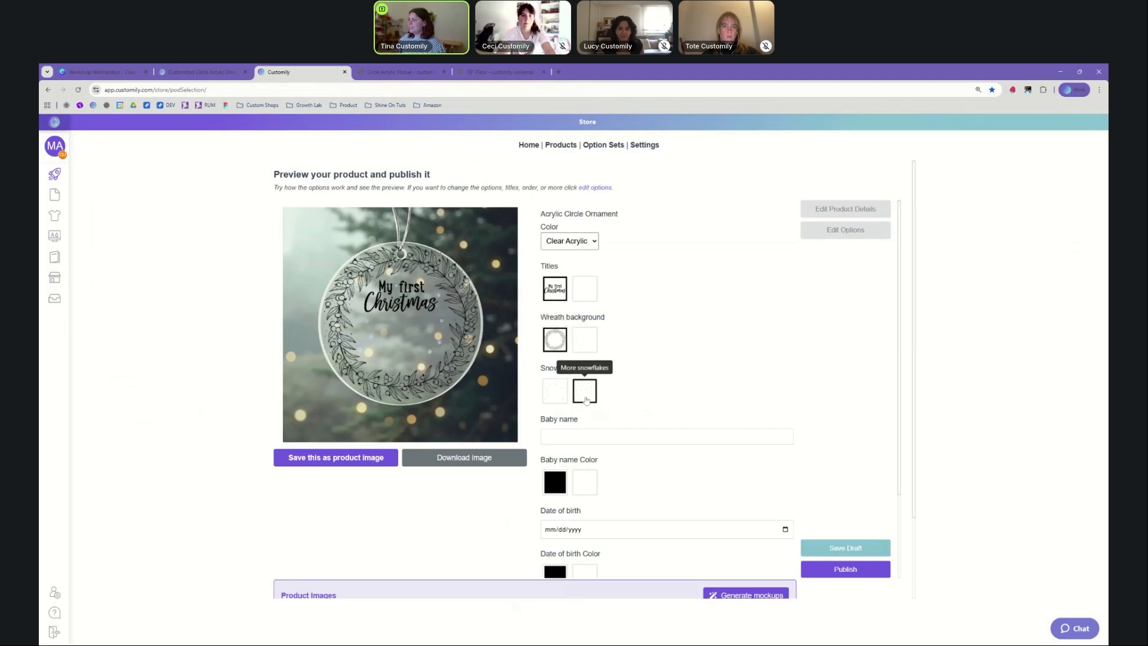
scroll(649, 370, "down", 1)
key("Tab")
type("Milo")
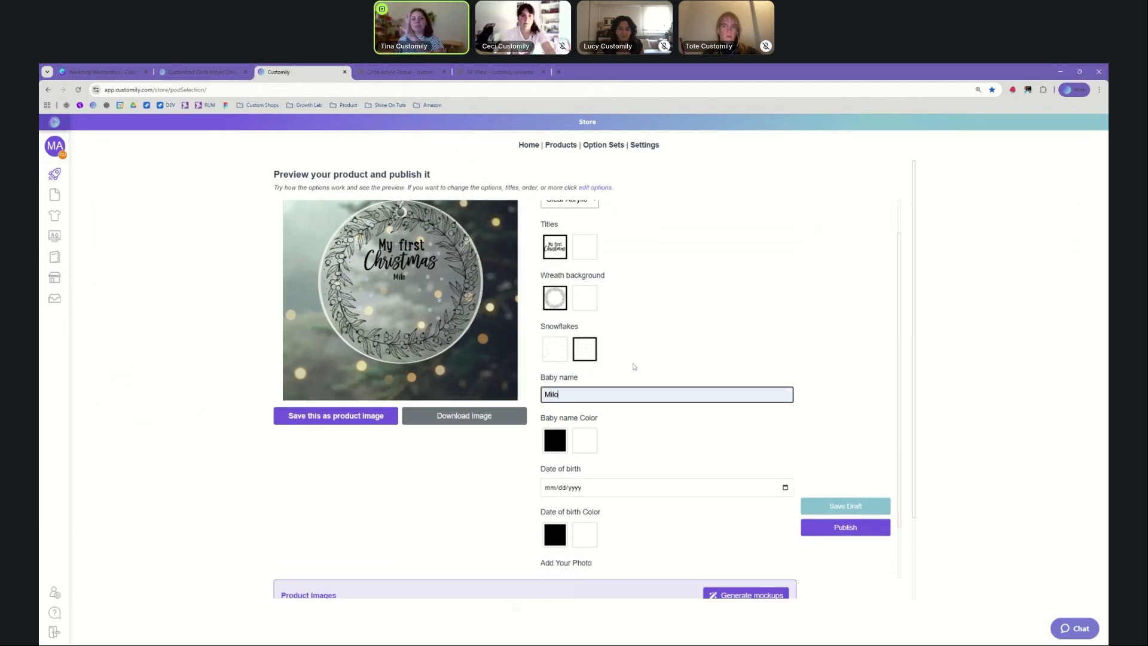
Step: Set the baby's date of birth for the ornament preview
scroll(634, 367, "down", 1)
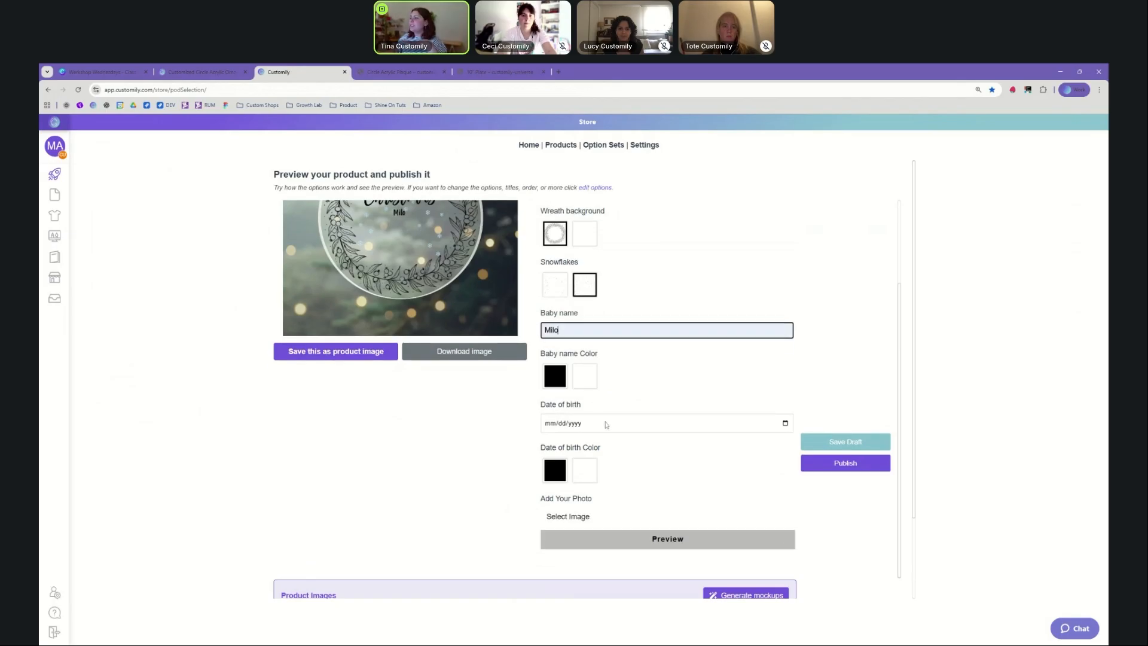
left_click(603, 425)
left_click(773, 408)
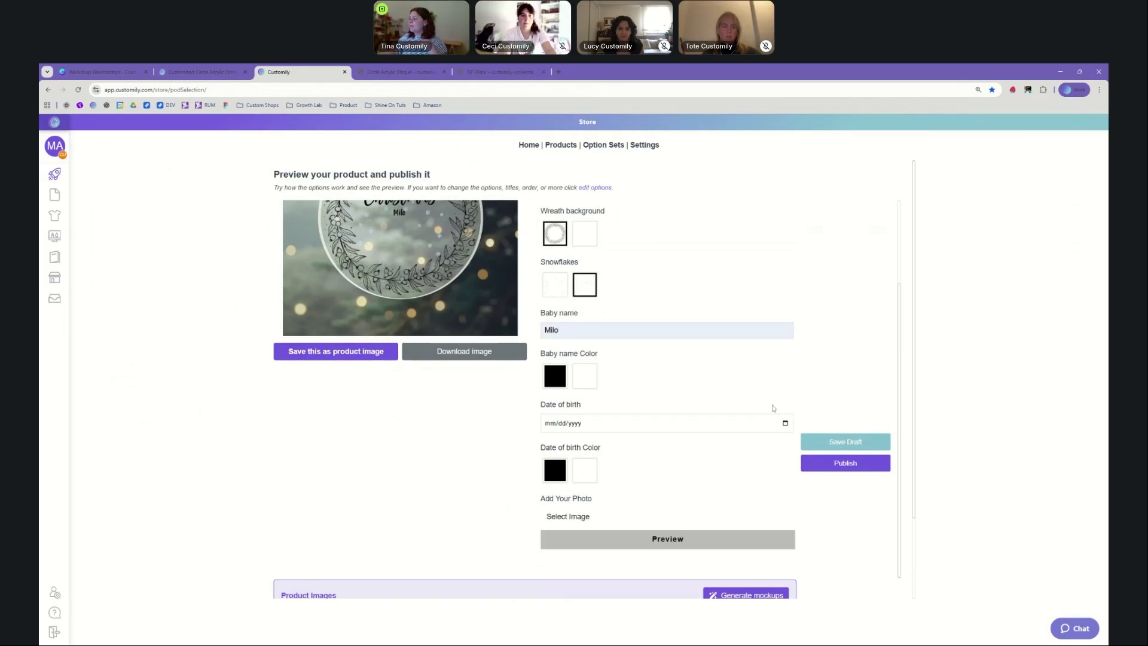
left_click(573, 438)
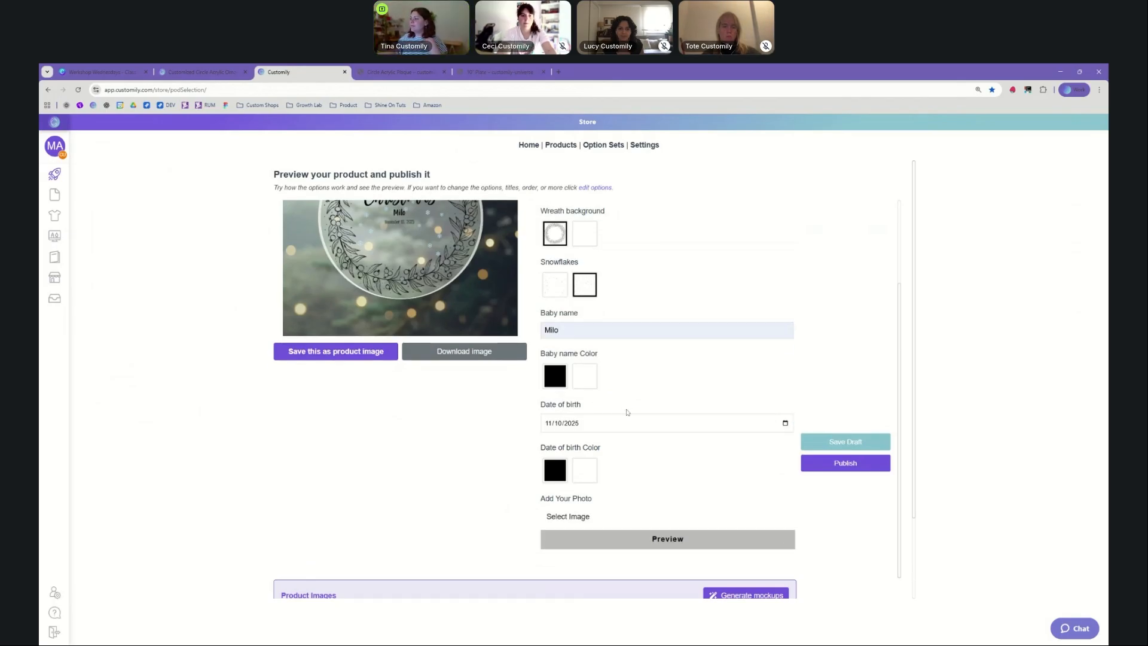
Step: Add the baby photo to the ornament preview and shift it slightly so it sits centred beneath the name and date
left_click(565, 517)
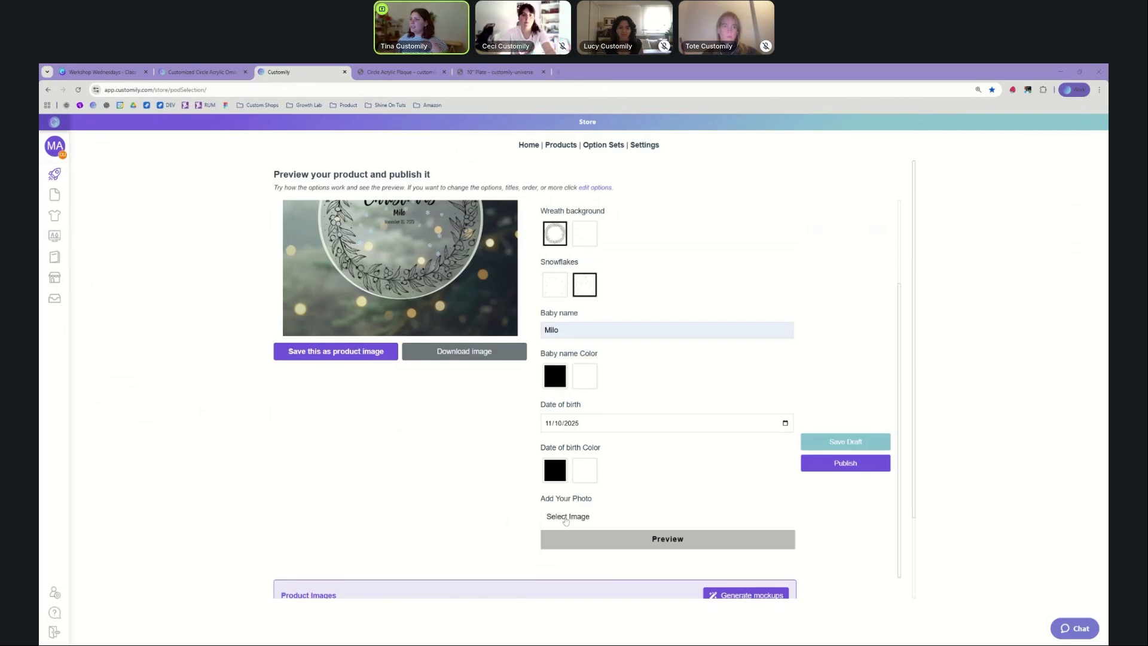
left_click(640, 440)
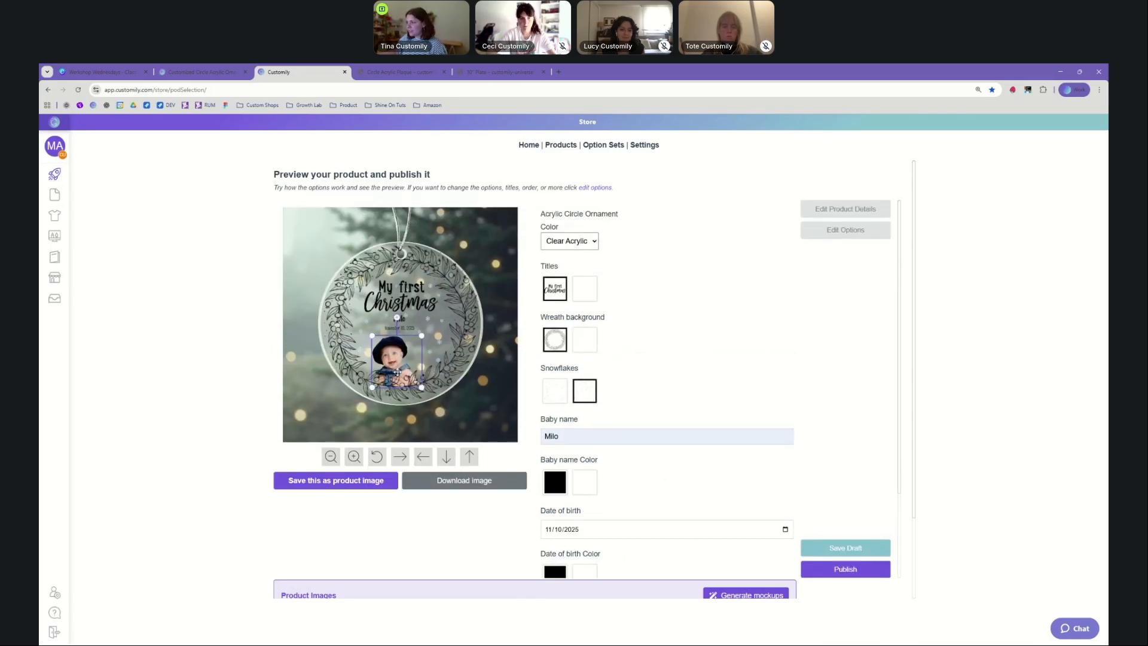
left_click_drag(397, 372, 404, 371)
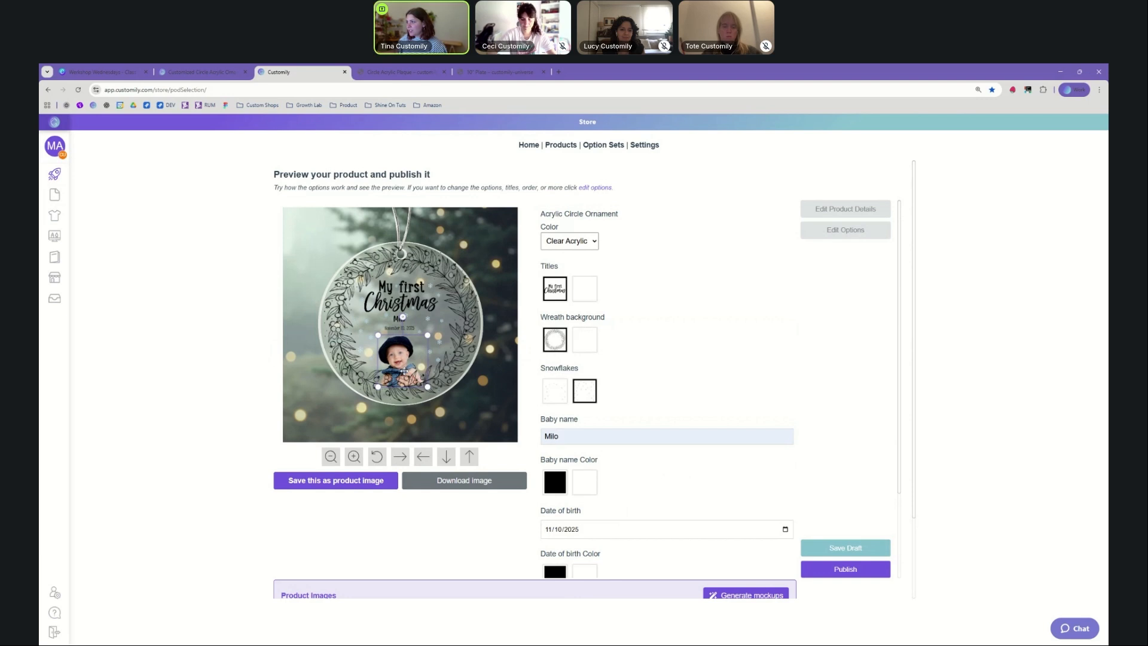
left_click(441, 356)
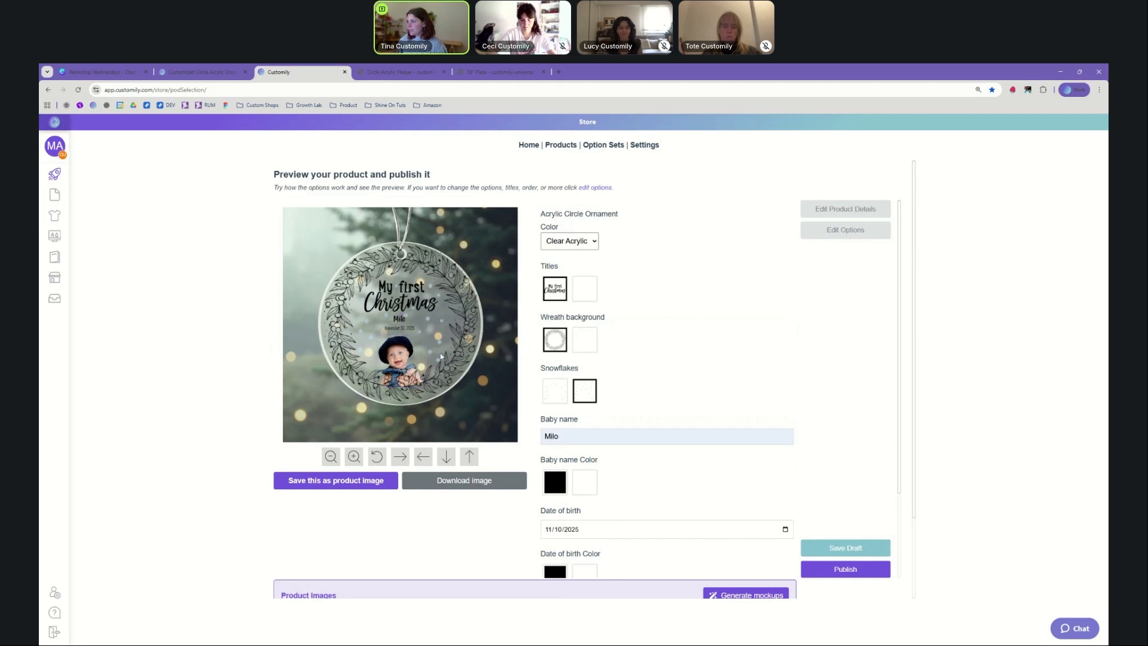
Step: Save the ornament preview as a product image, and generate and save a mockup of it in the Christmas scene
left_click(339, 480)
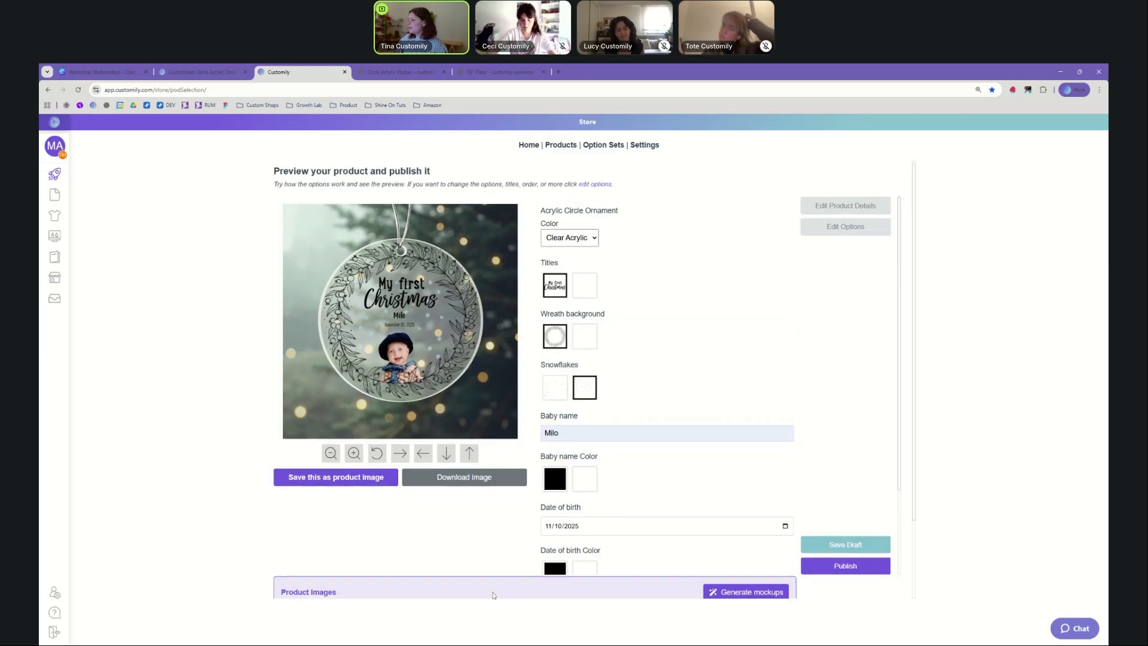
scroll(492, 595, "down", 2)
left_click(742, 500)
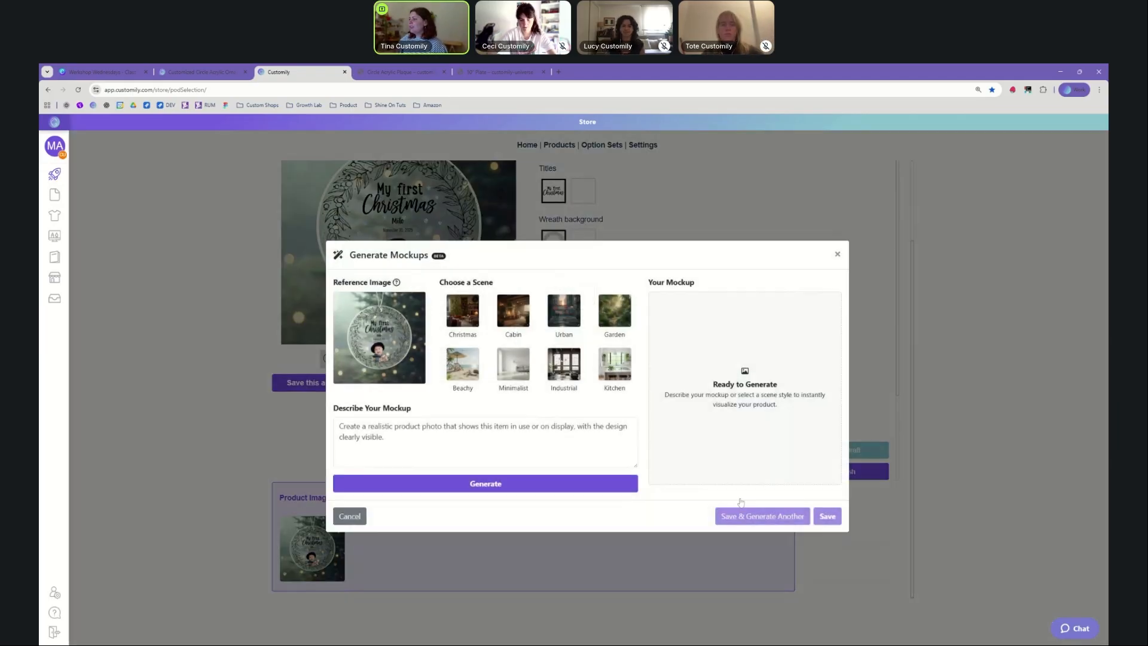
left_click(448, 304)
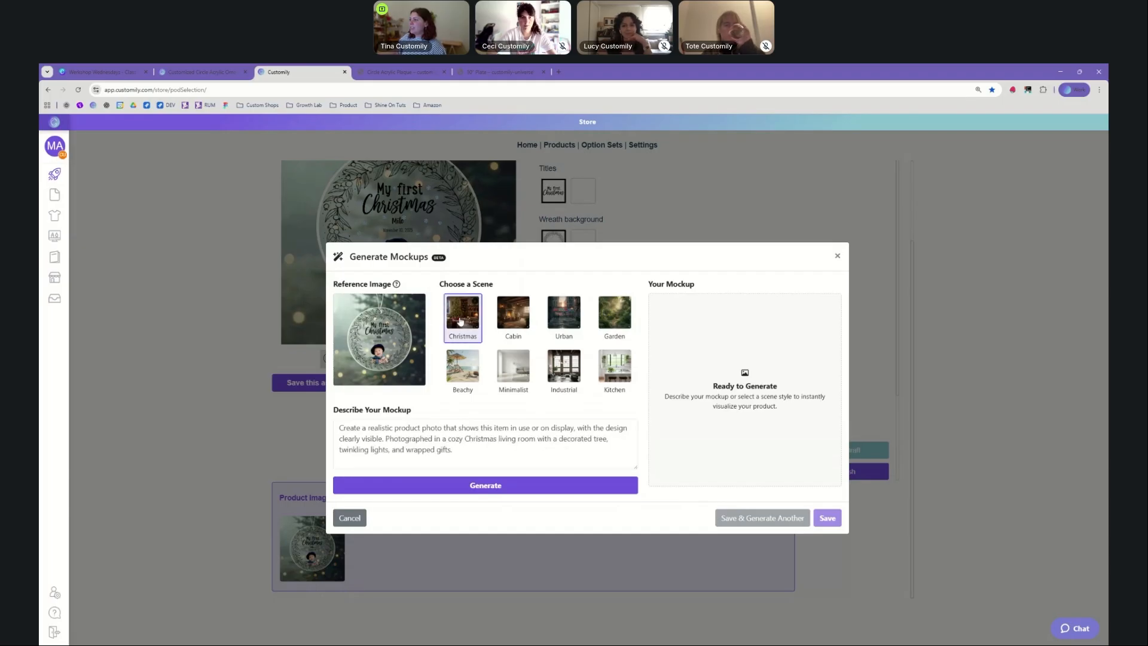
left_click(476, 485)
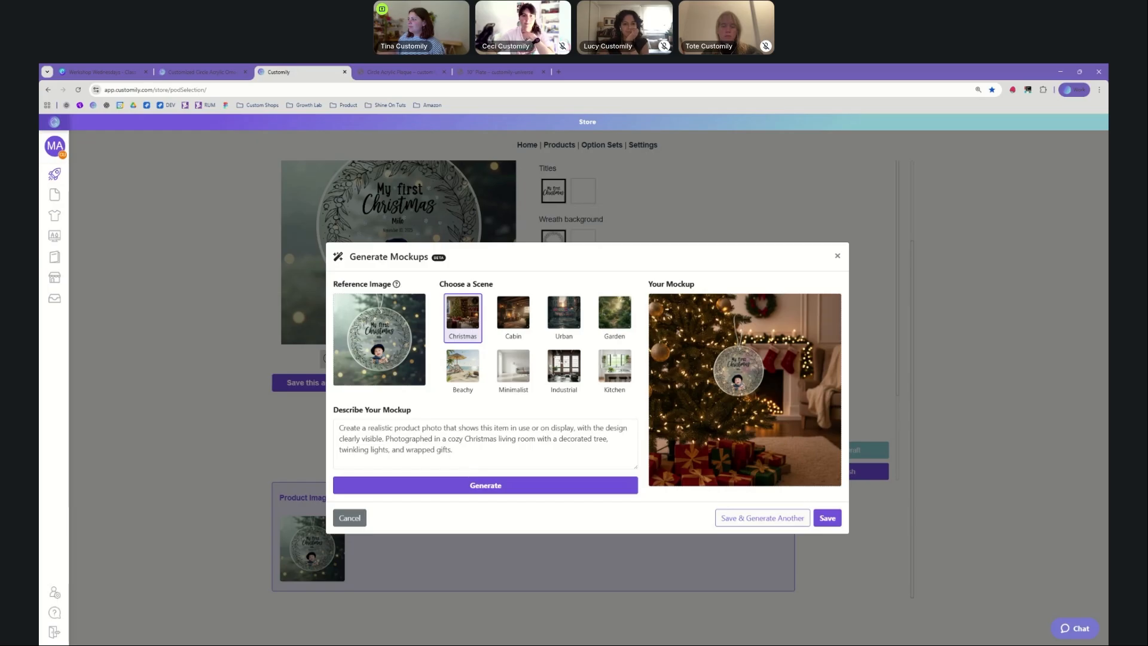
left_click(828, 518)
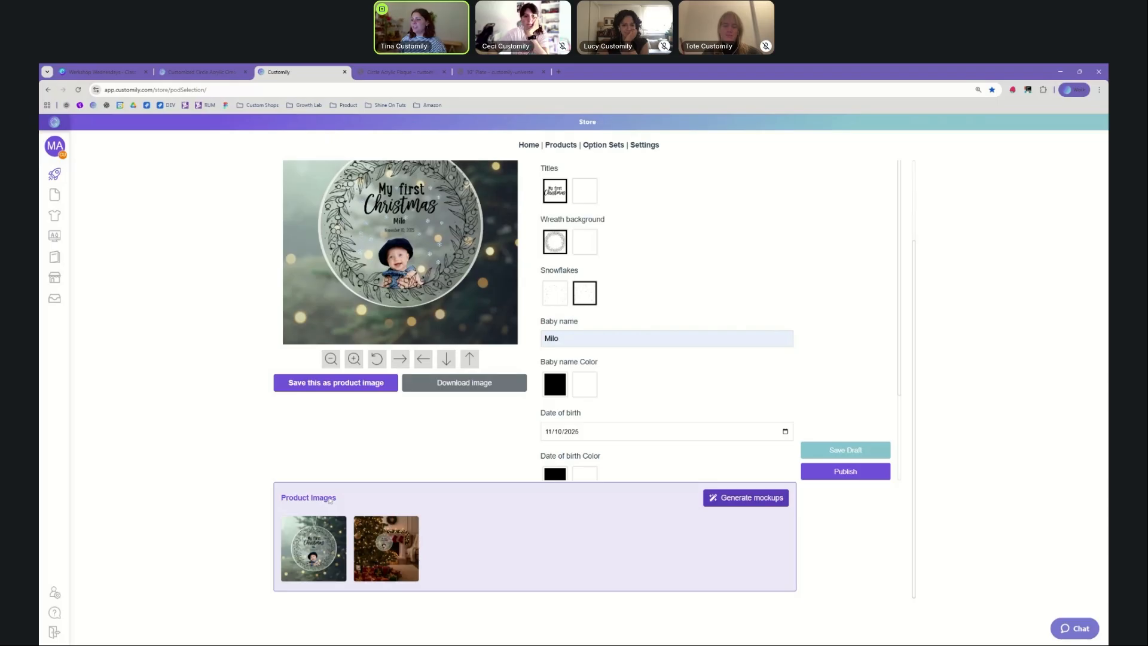
Step: Publish the Acrylic Circle Ornament and review its preview image and Christmas mockup on the store page
left_click(851, 473)
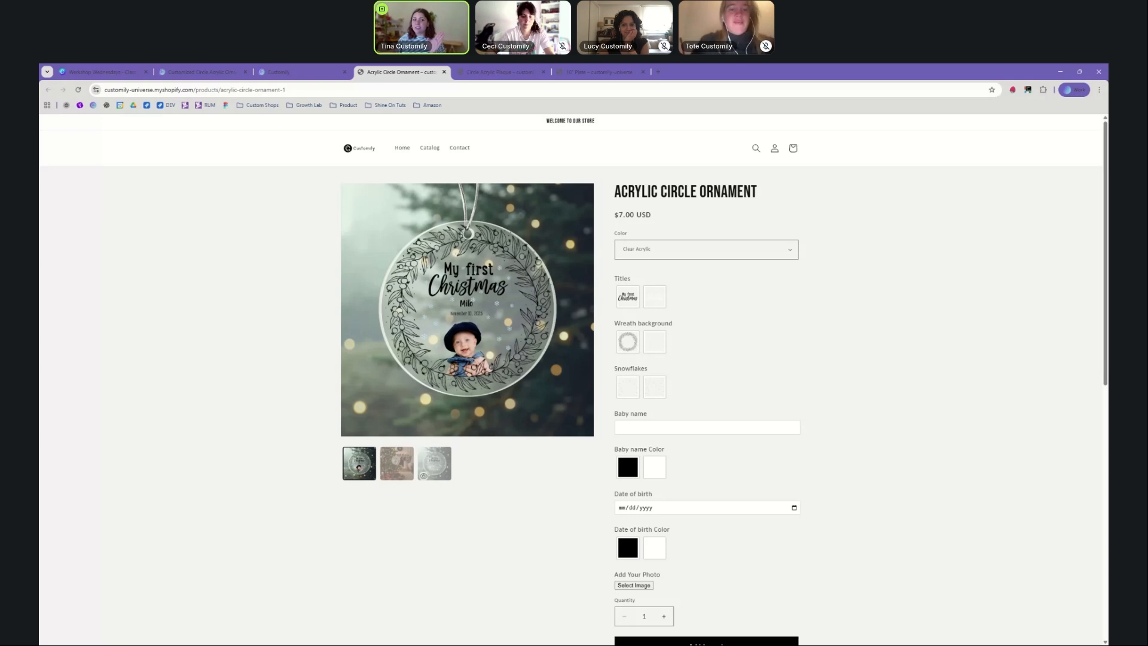
left_click(397, 472)
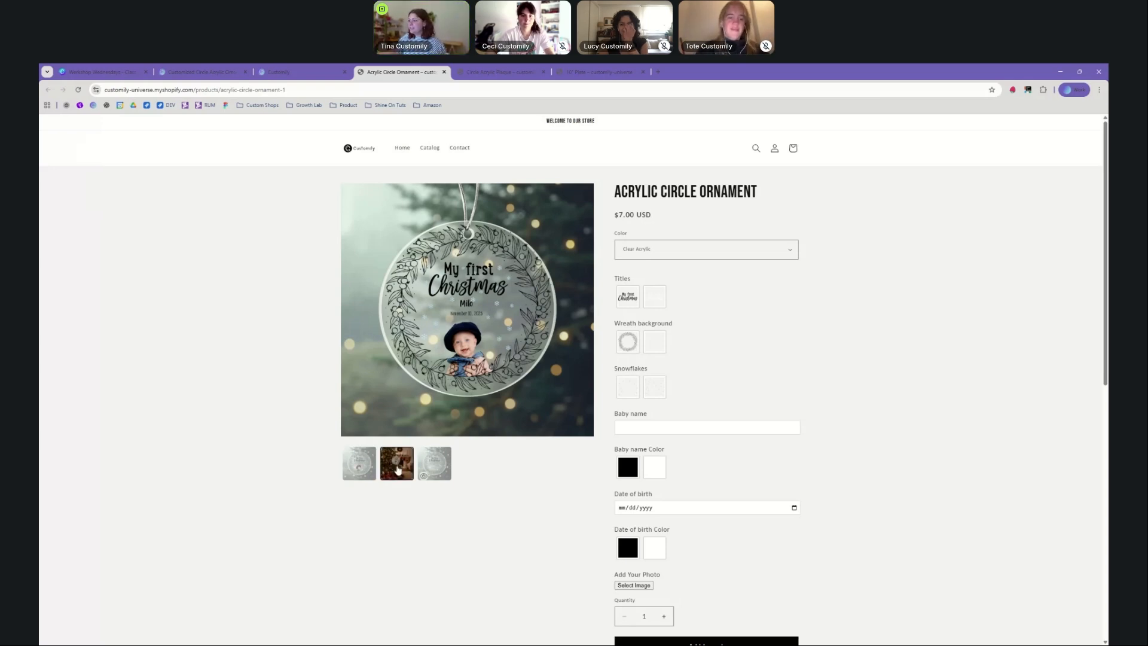
left_click(362, 472)
left_click(398, 466)
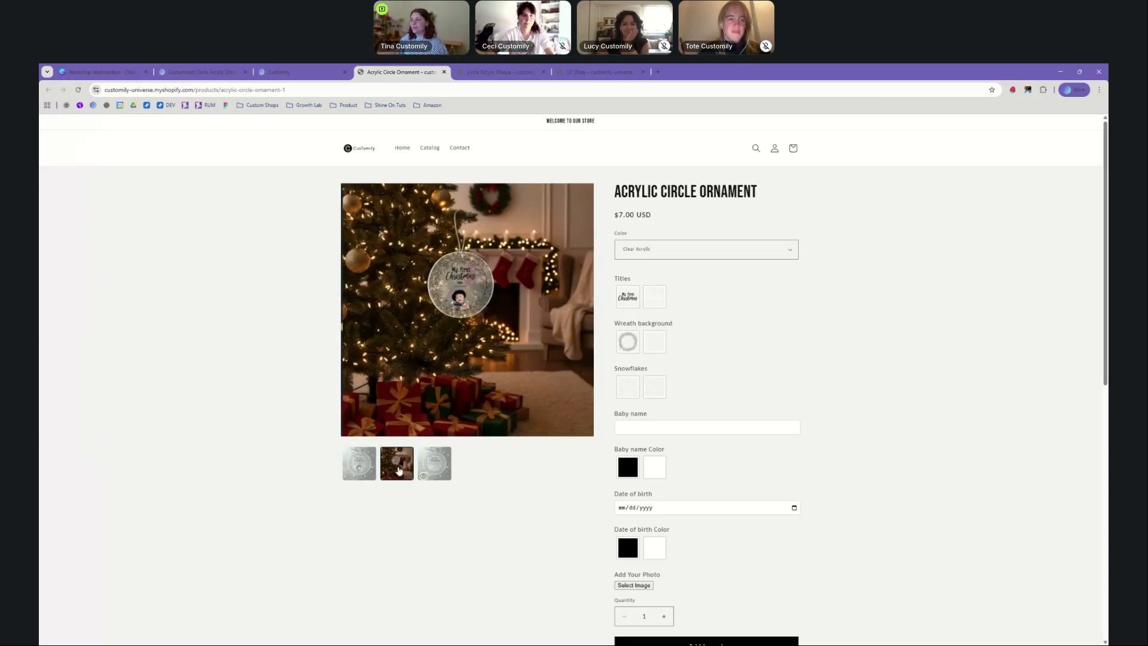
Step: On the store page, choose the black title, wreath and More snowflakes, and enter the baby's name with black as its color
left_click(629, 297)
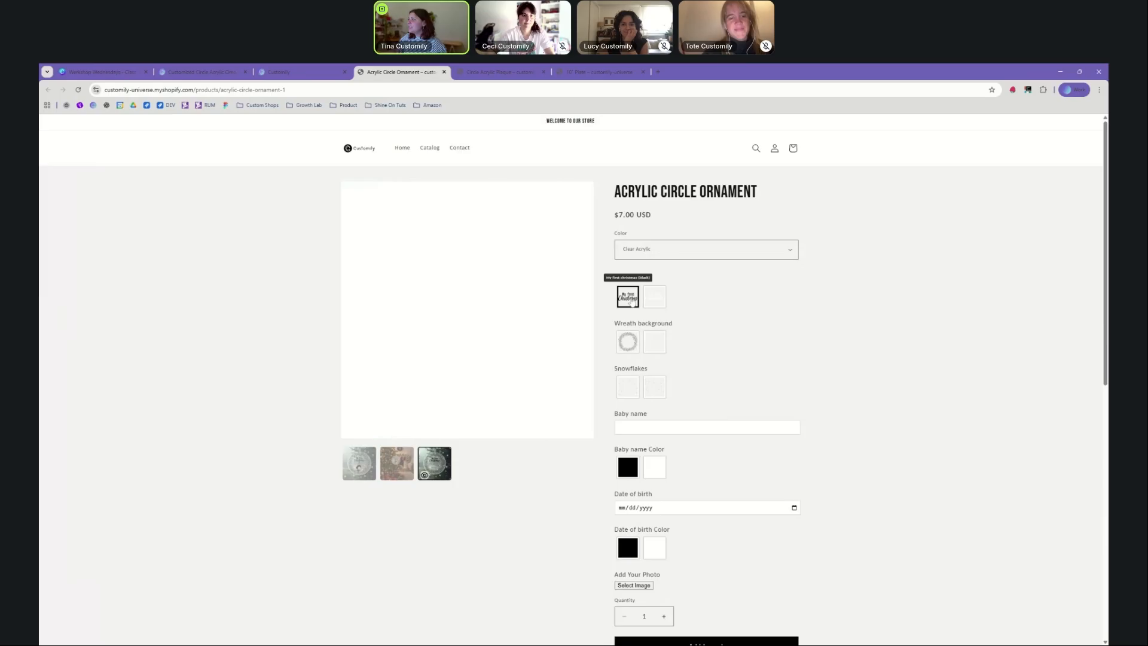
left_click(628, 342)
left_click(655, 388)
left_click(658, 426)
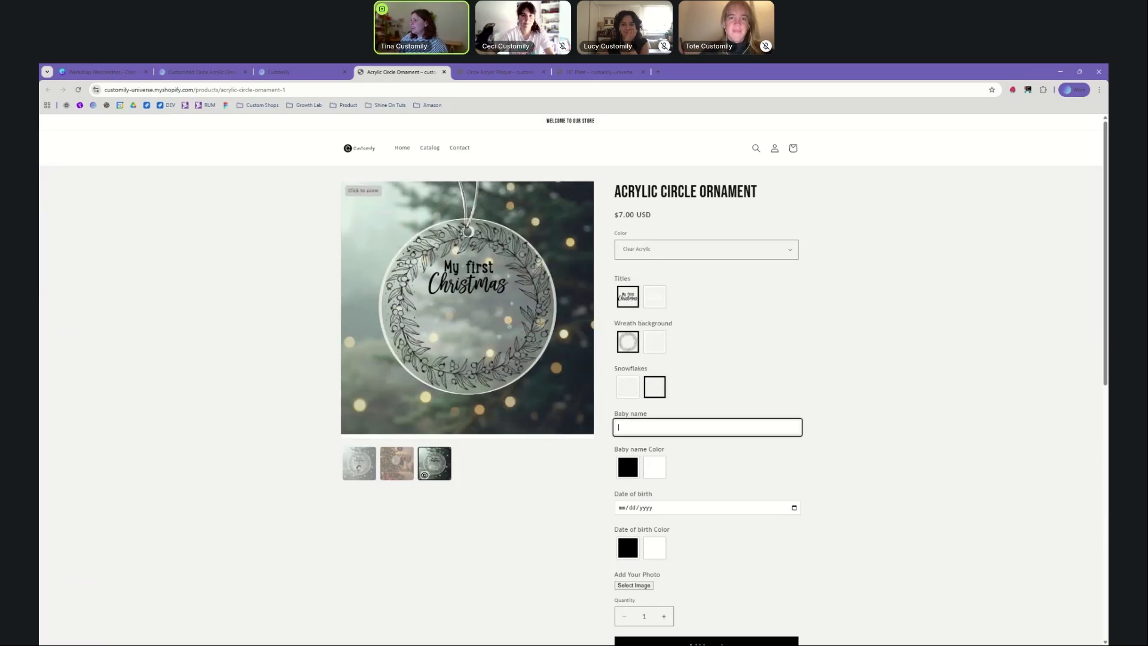
type("Milo")
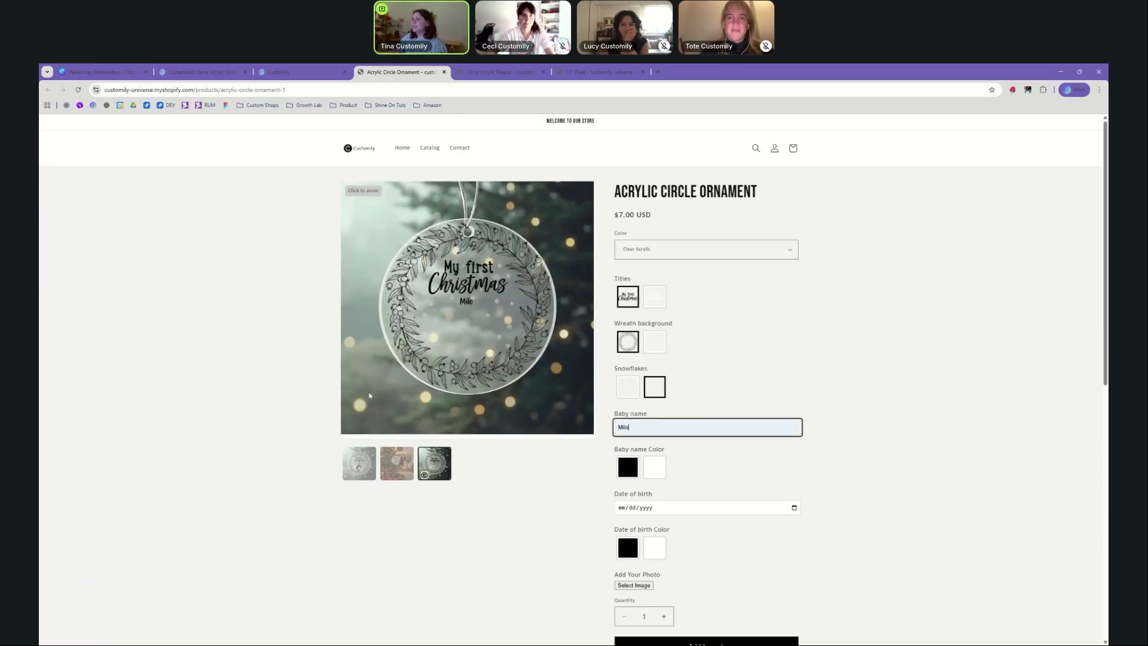
left_click(627, 471)
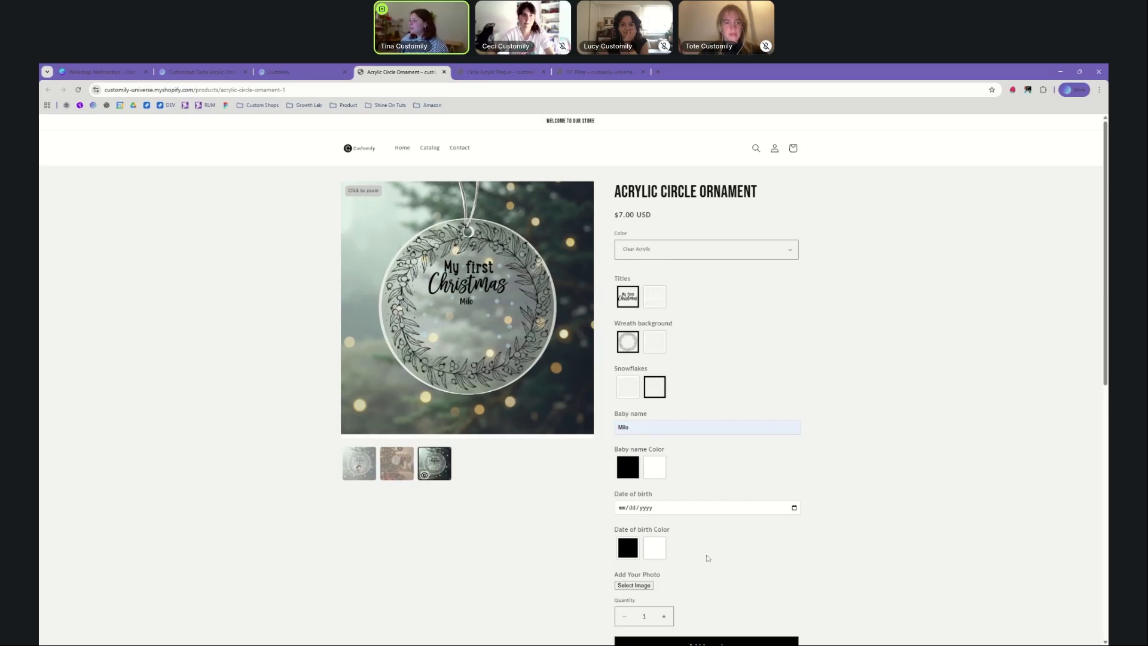
Step: Set the date of birth on the ornament's store page and upload the baby photo under Add Your Photo
left_click(708, 559)
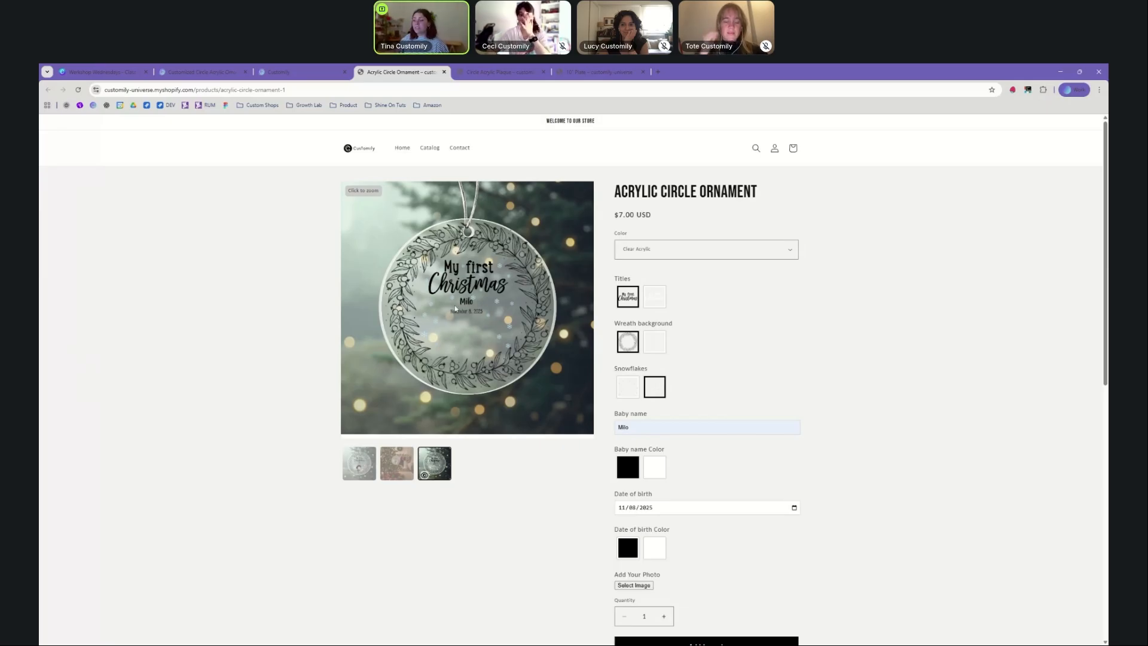
scroll(741, 535, "down", 1)
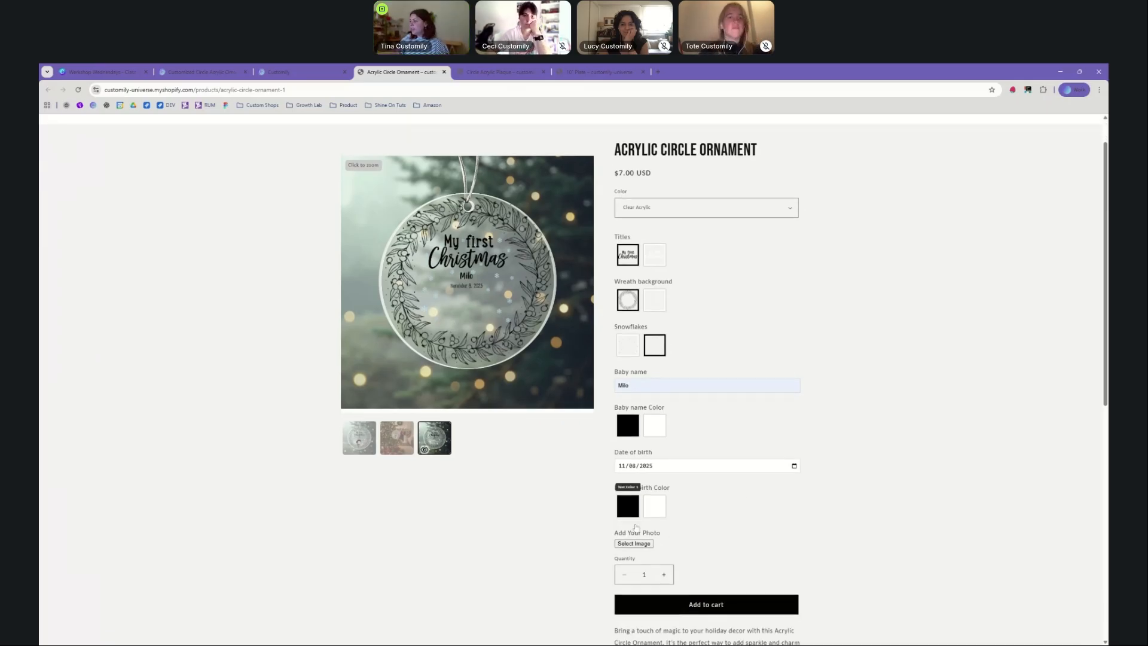
left_click(640, 543)
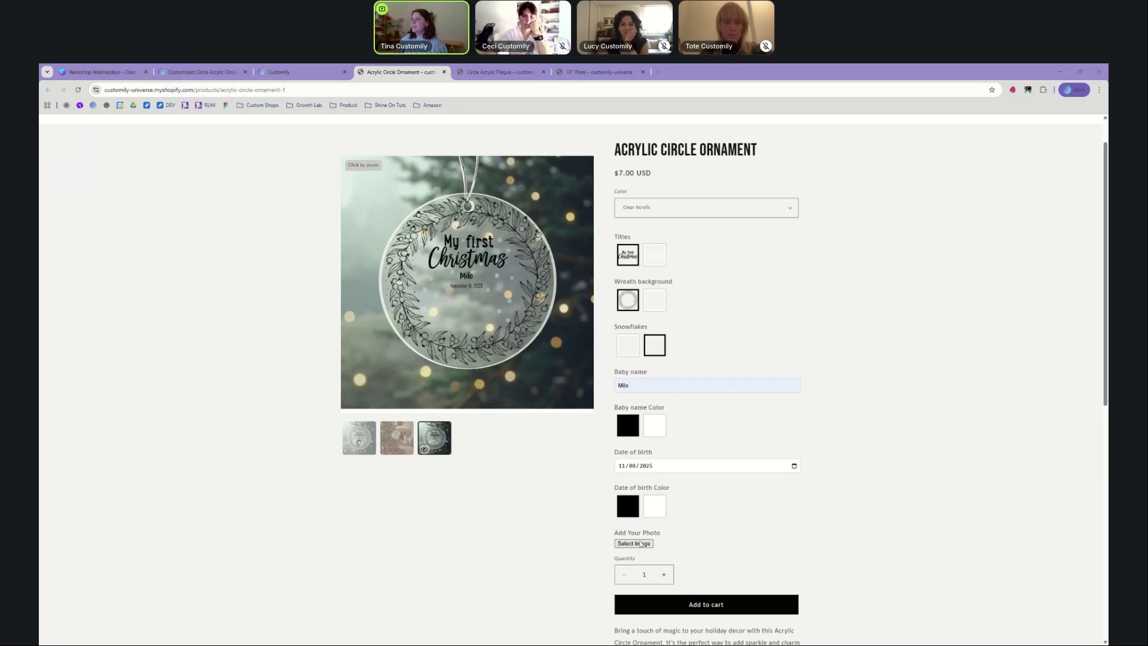
left_click(830, 388)
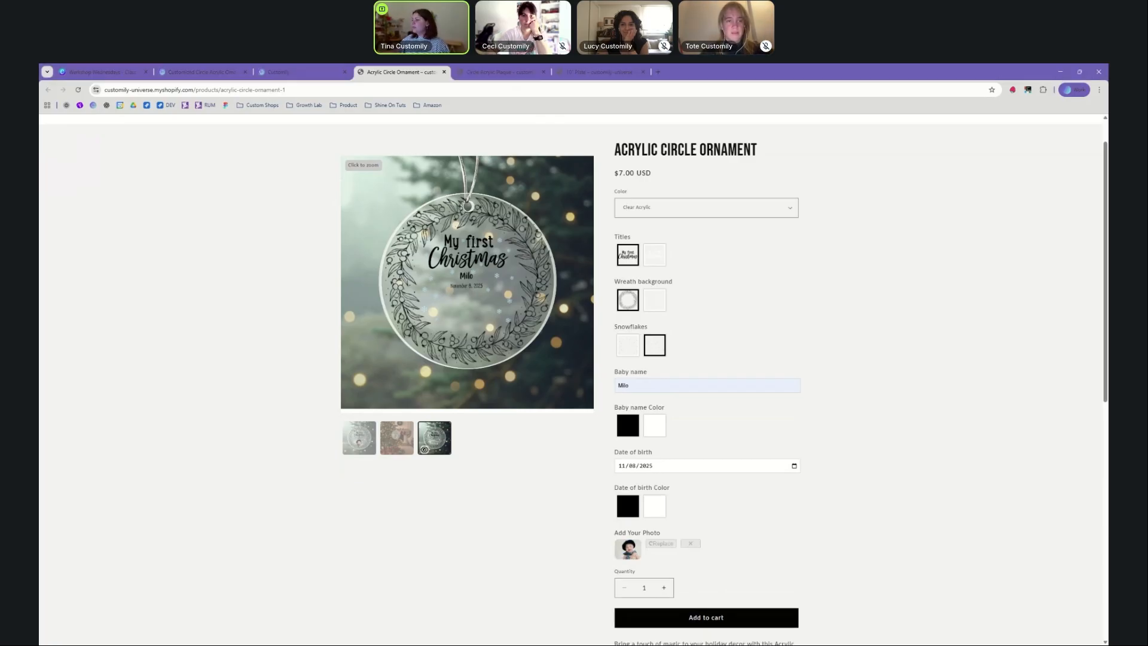